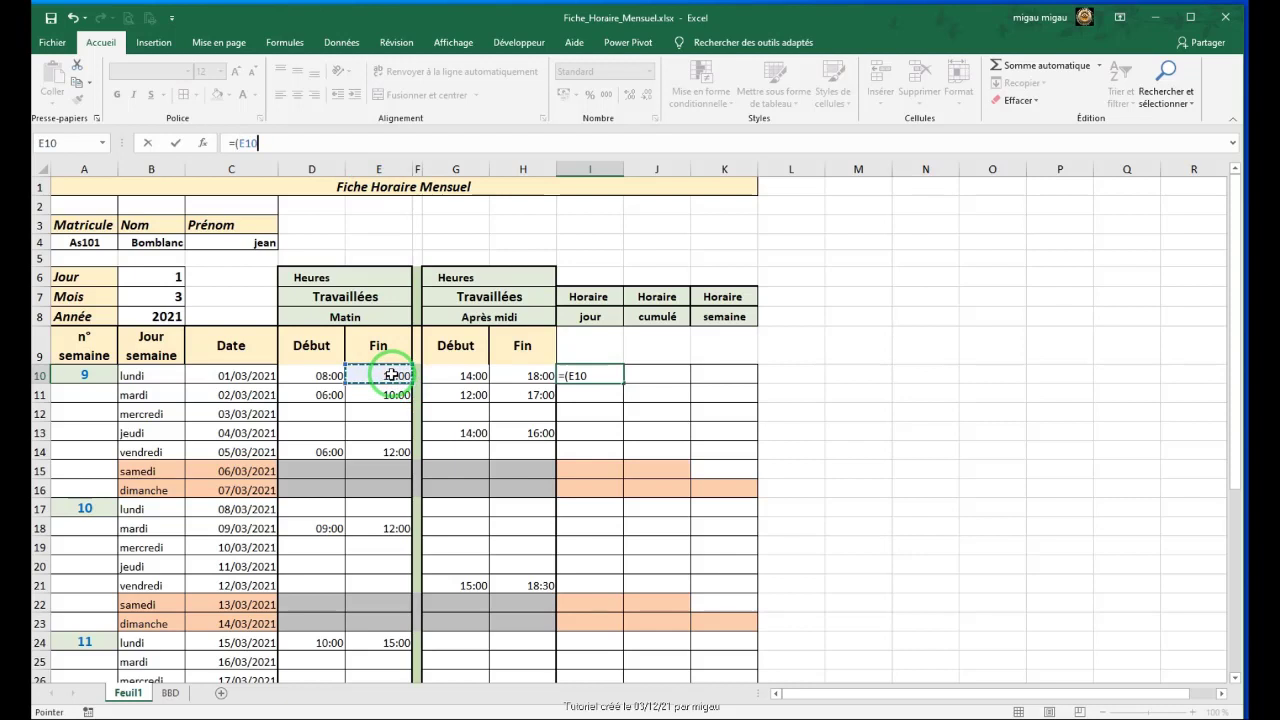
Step: Complete the daily hours formula for Monday 01/03/2021 in I10 as =(E10-D10)+(H10-G10)
text(-)
click(309, 375)
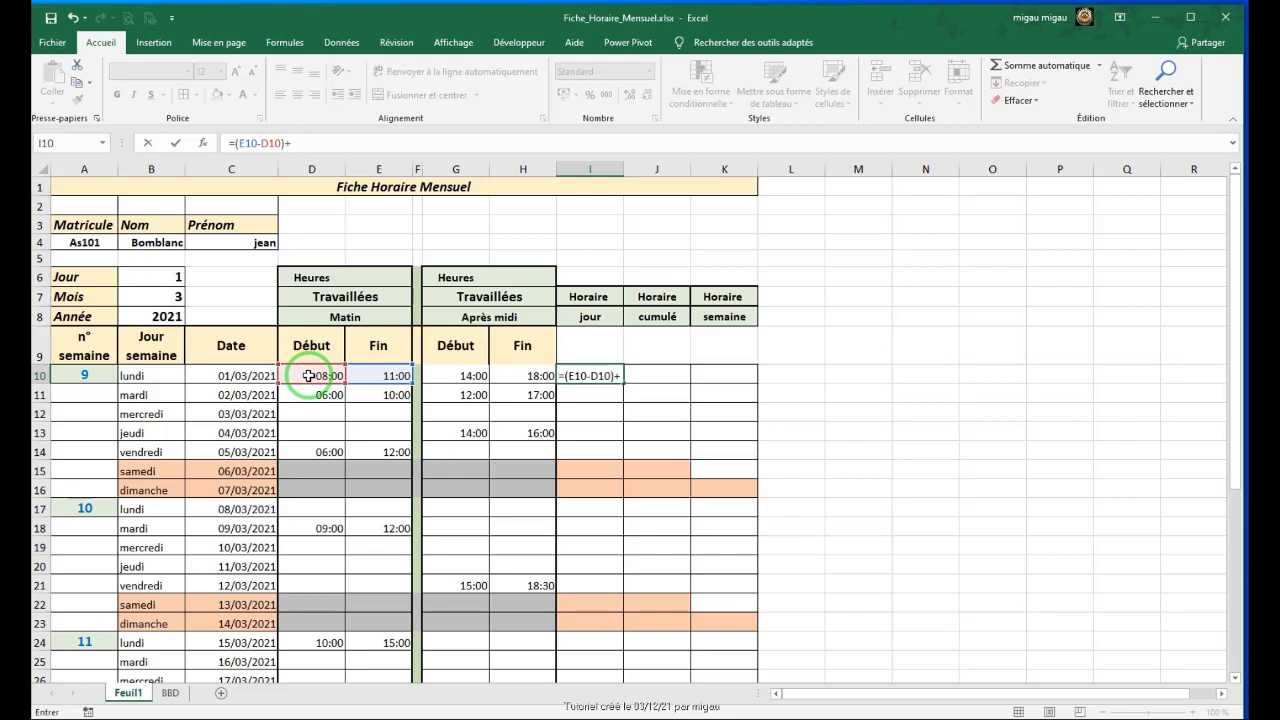
click(524, 375)
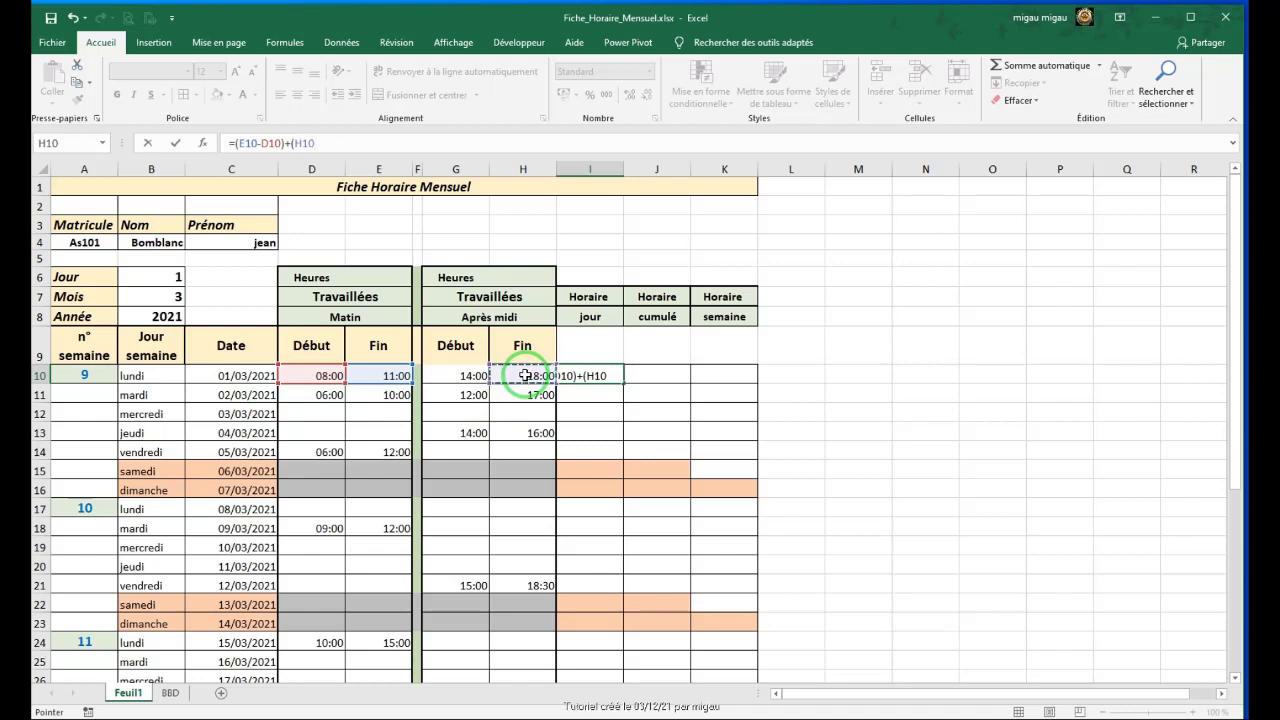
click(466, 372)
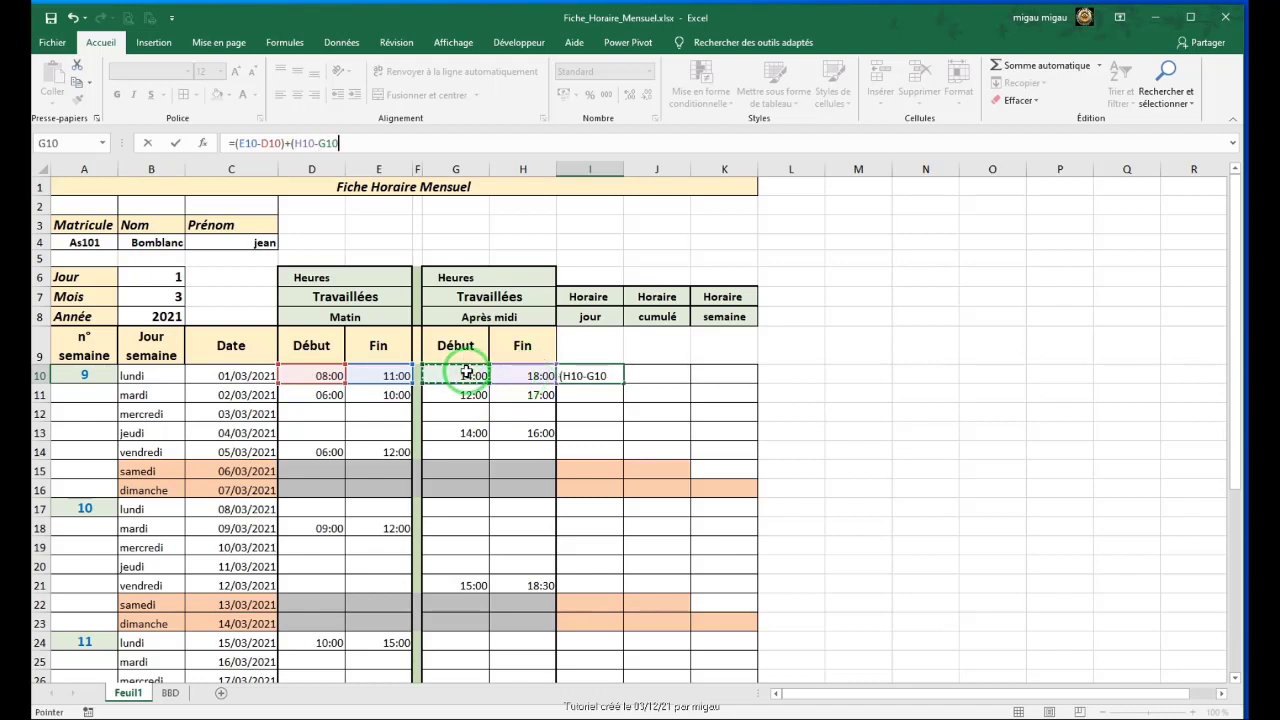
text())
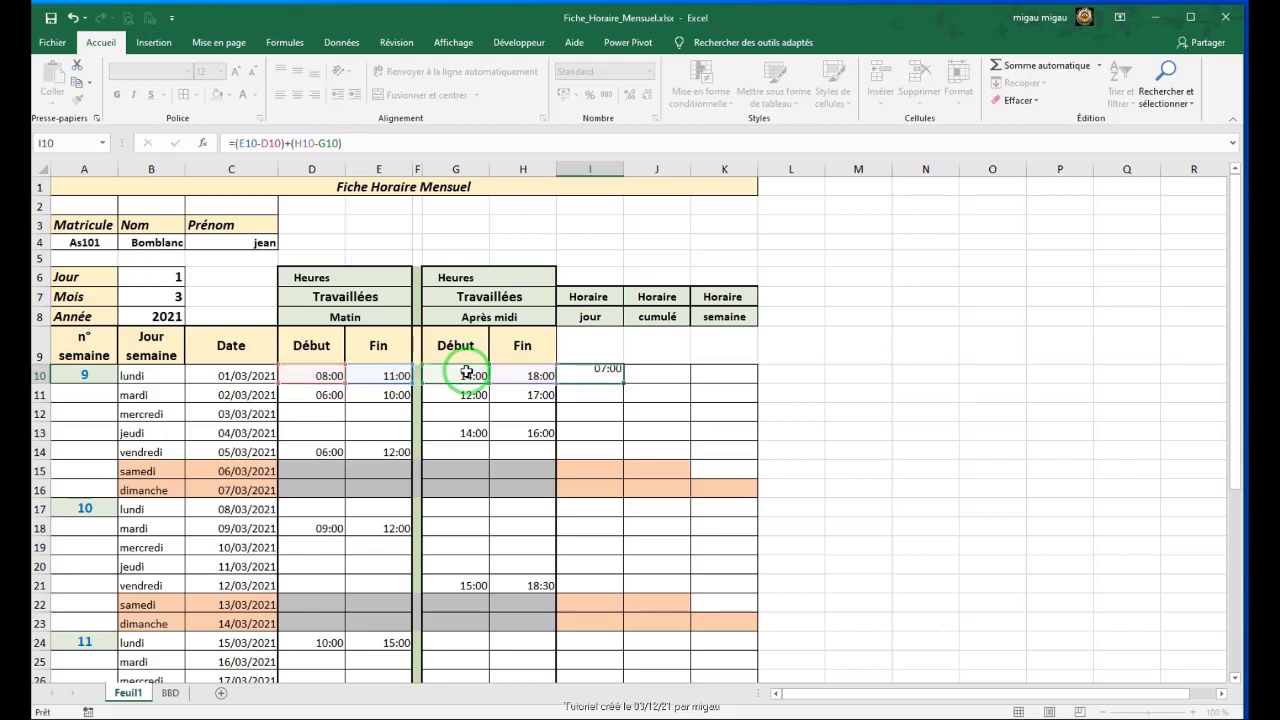
key(Return)
Step: Examine the custom number format applied to the daily hours cell I10
click(596, 374)
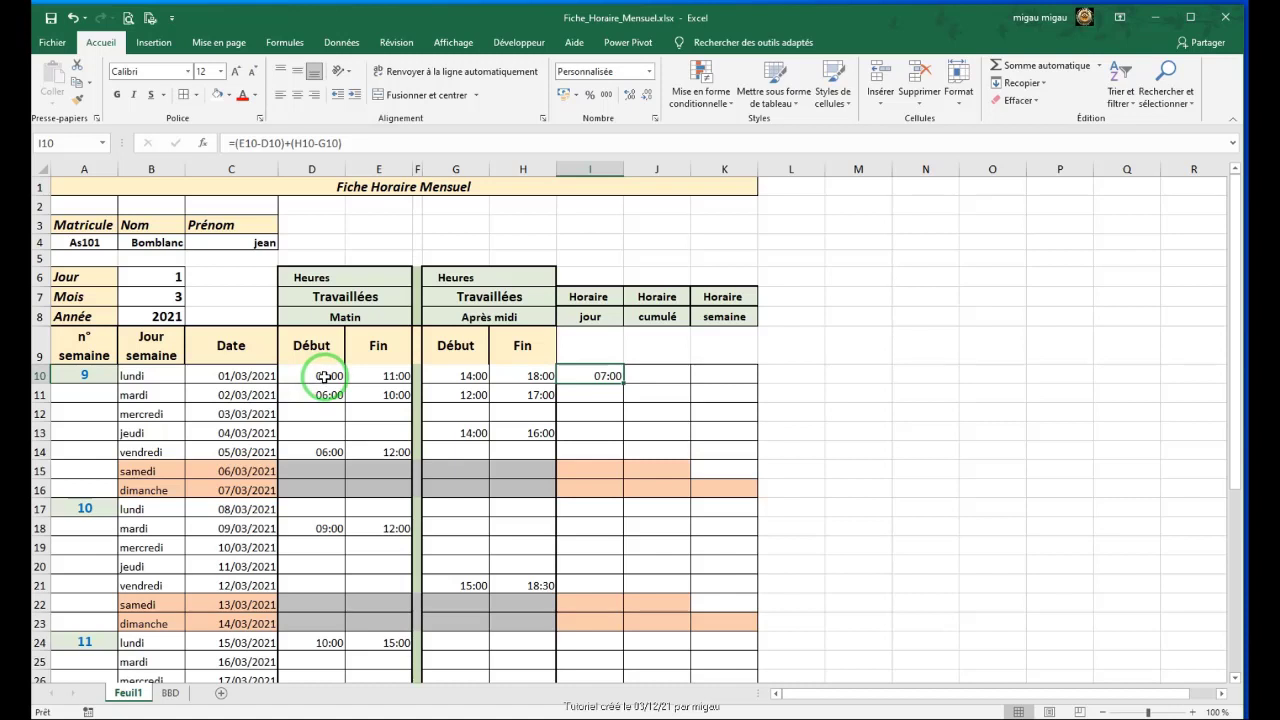
right_click(586, 377)
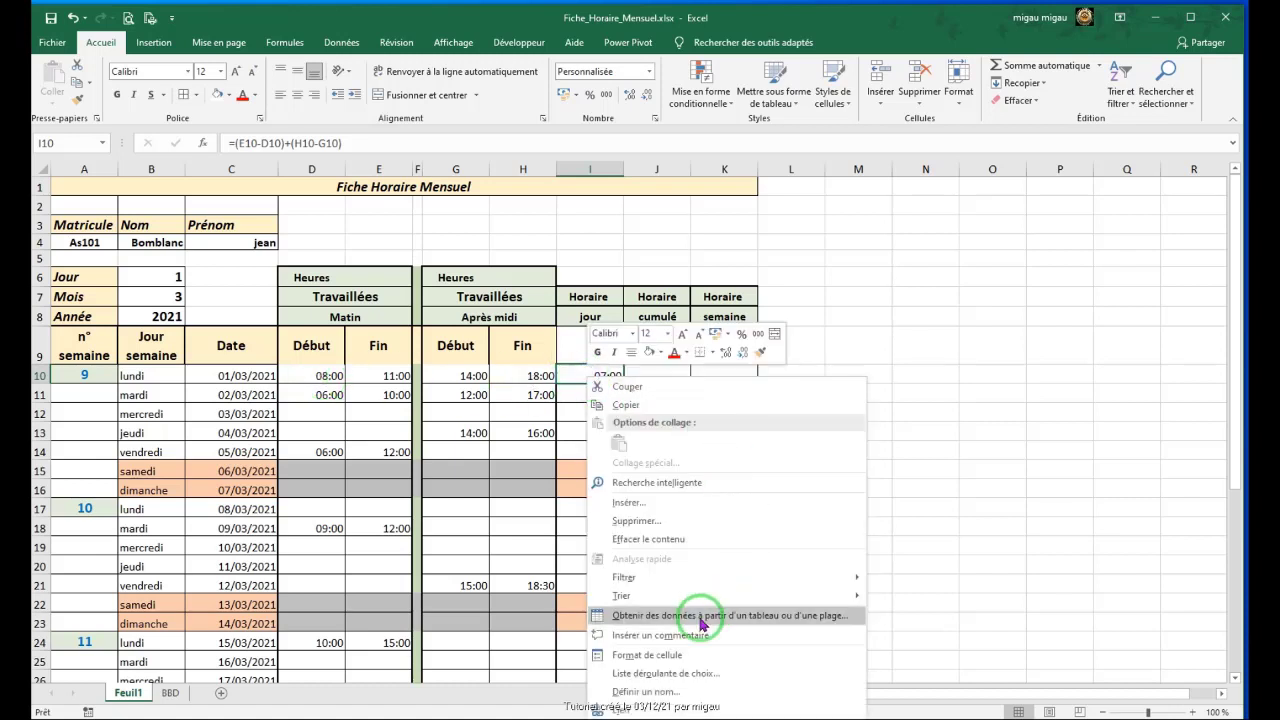
click(673, 658)
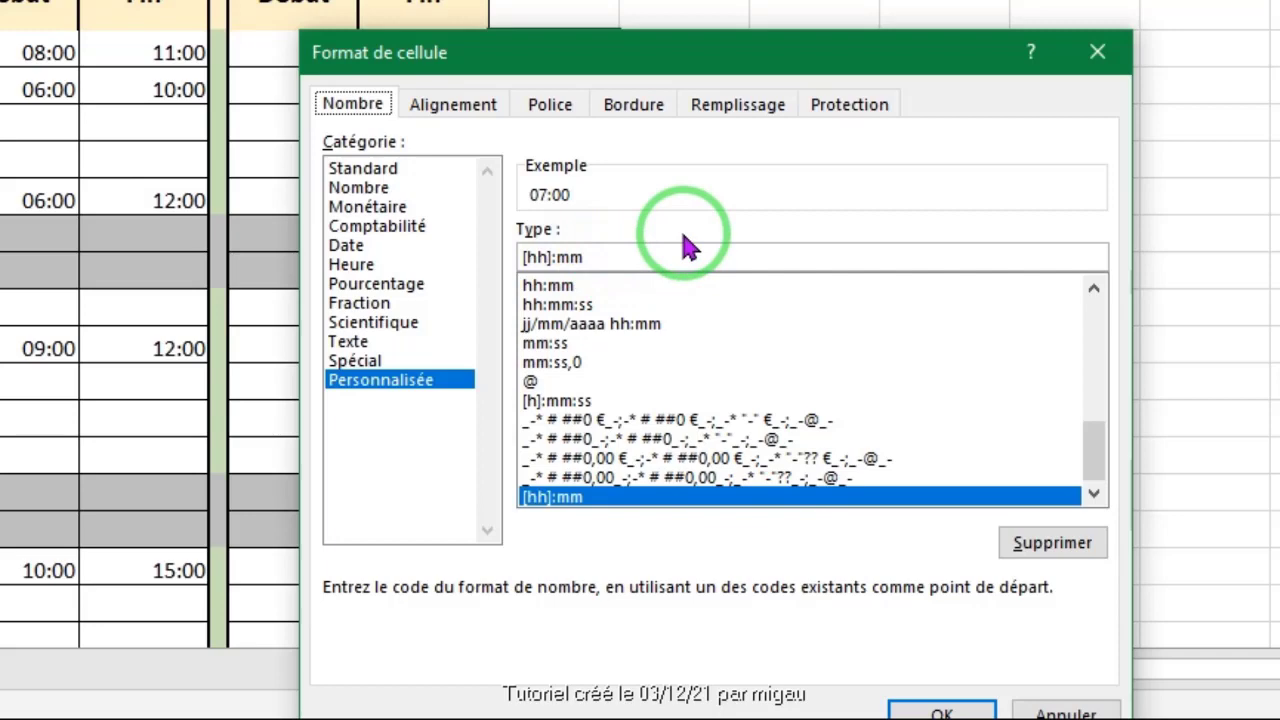
click(1099, 50)
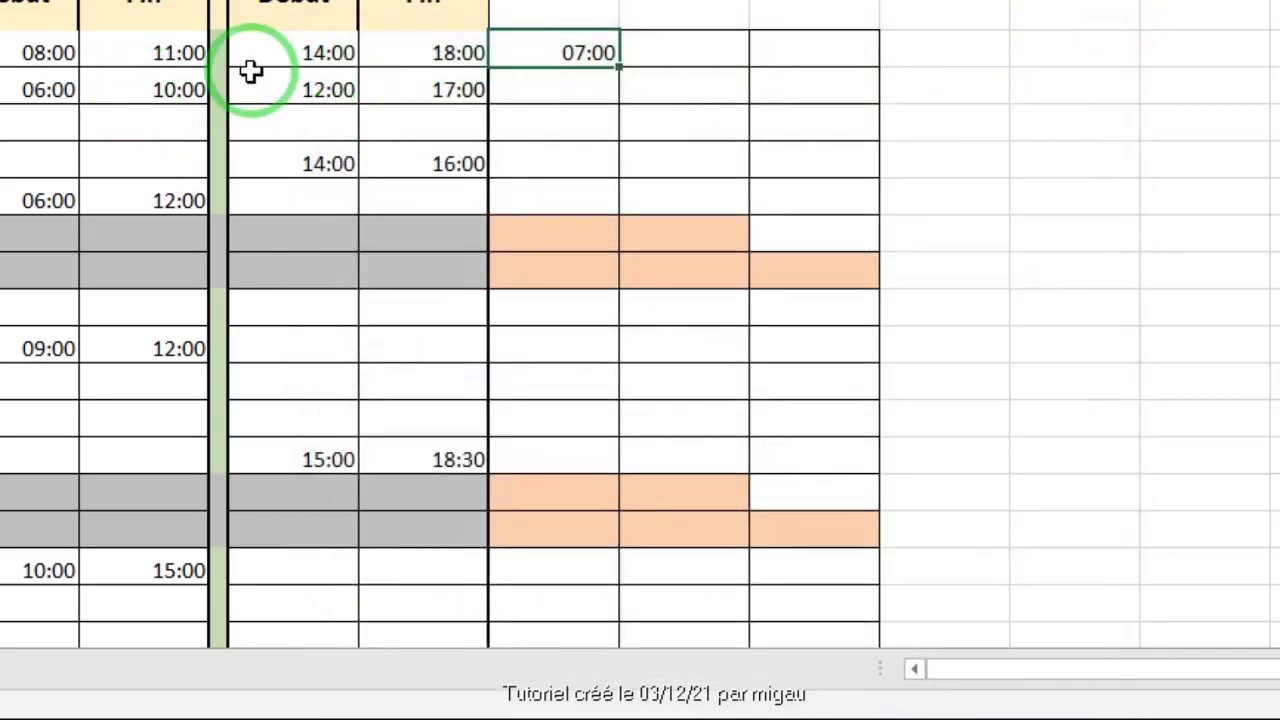
Step: Try entering [hh]:mm as the custom number format of cell I10, without applying the change
right_click(538, 50)
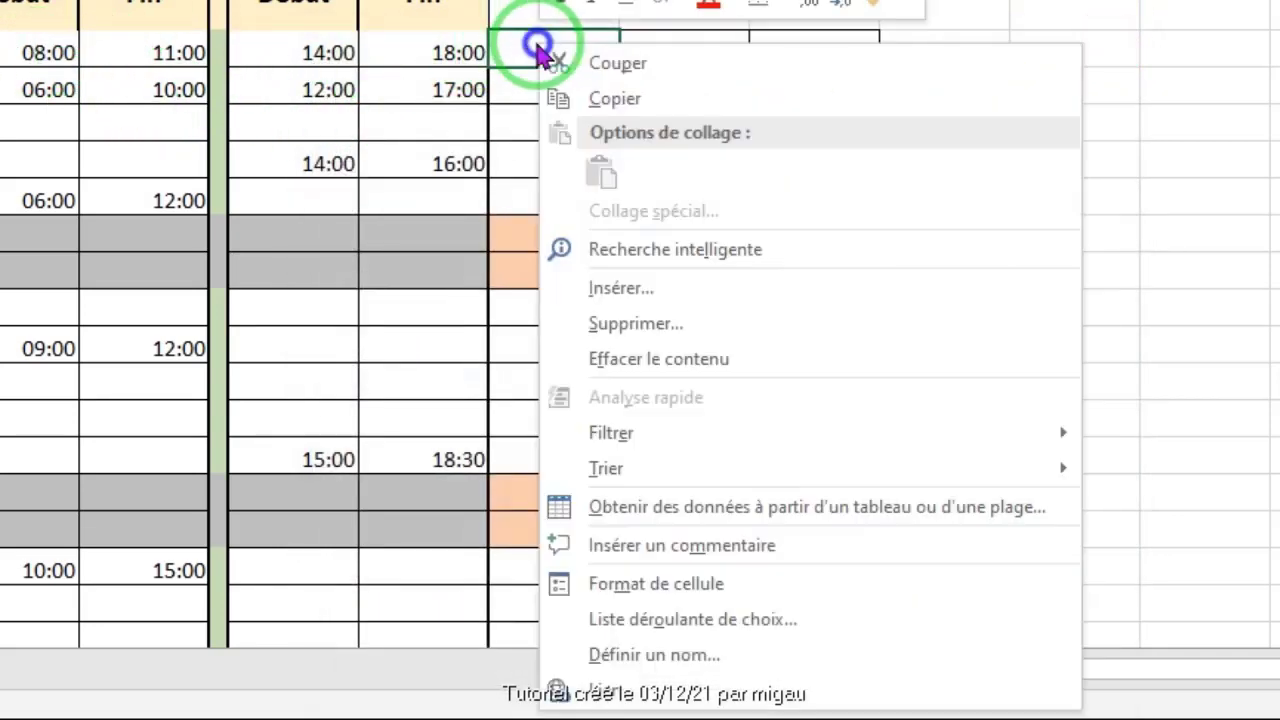
click(695, 587)
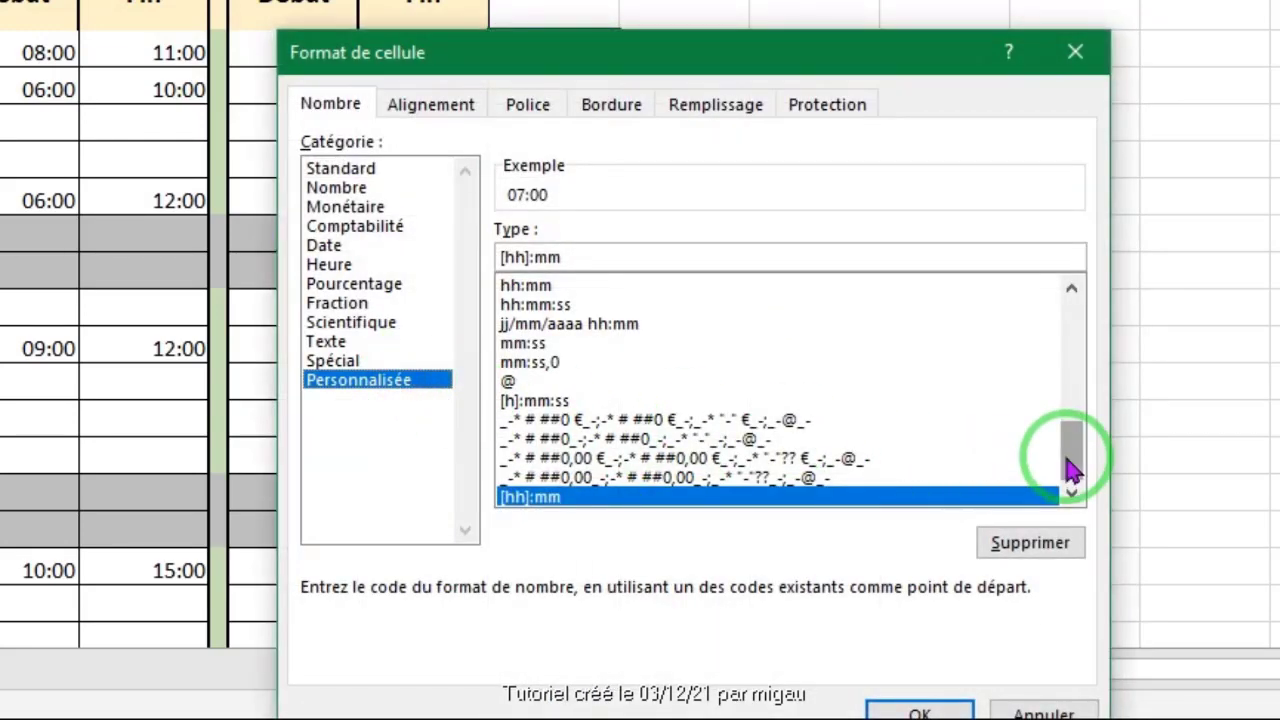
drag(1072, 470, 1070, 295)
click(567, 260)
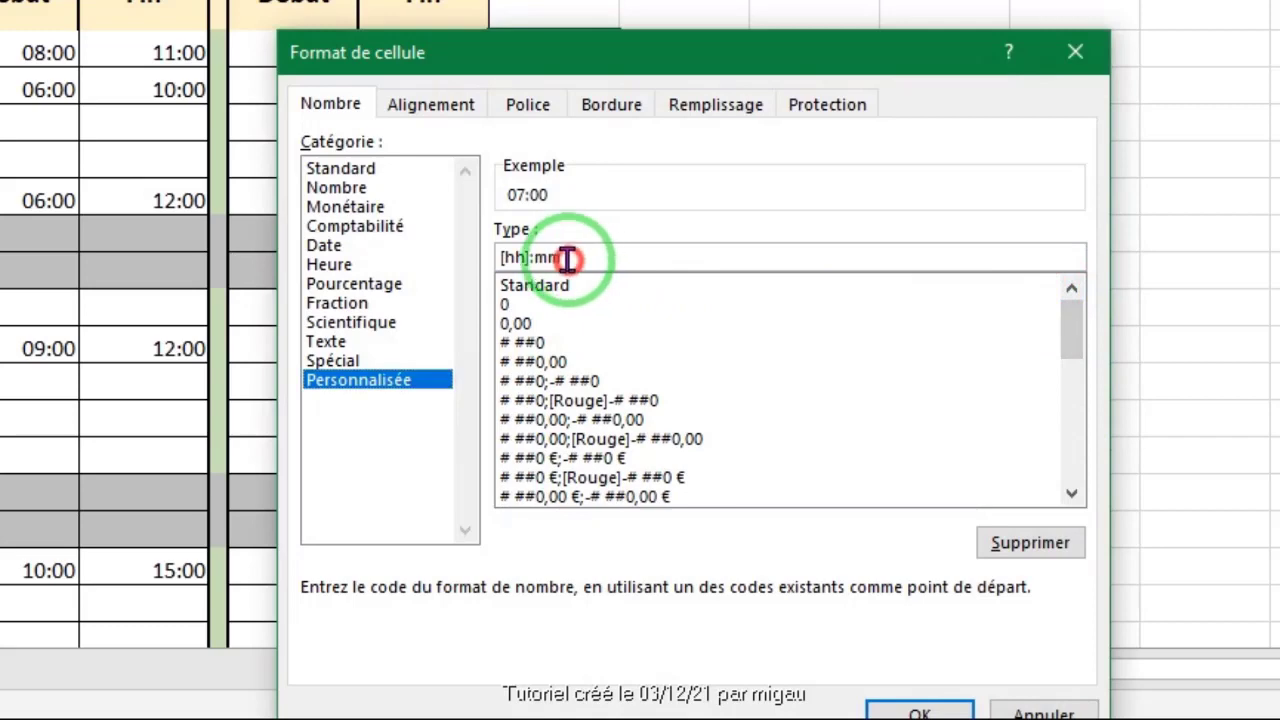
drag(567, 260, 413, 432)
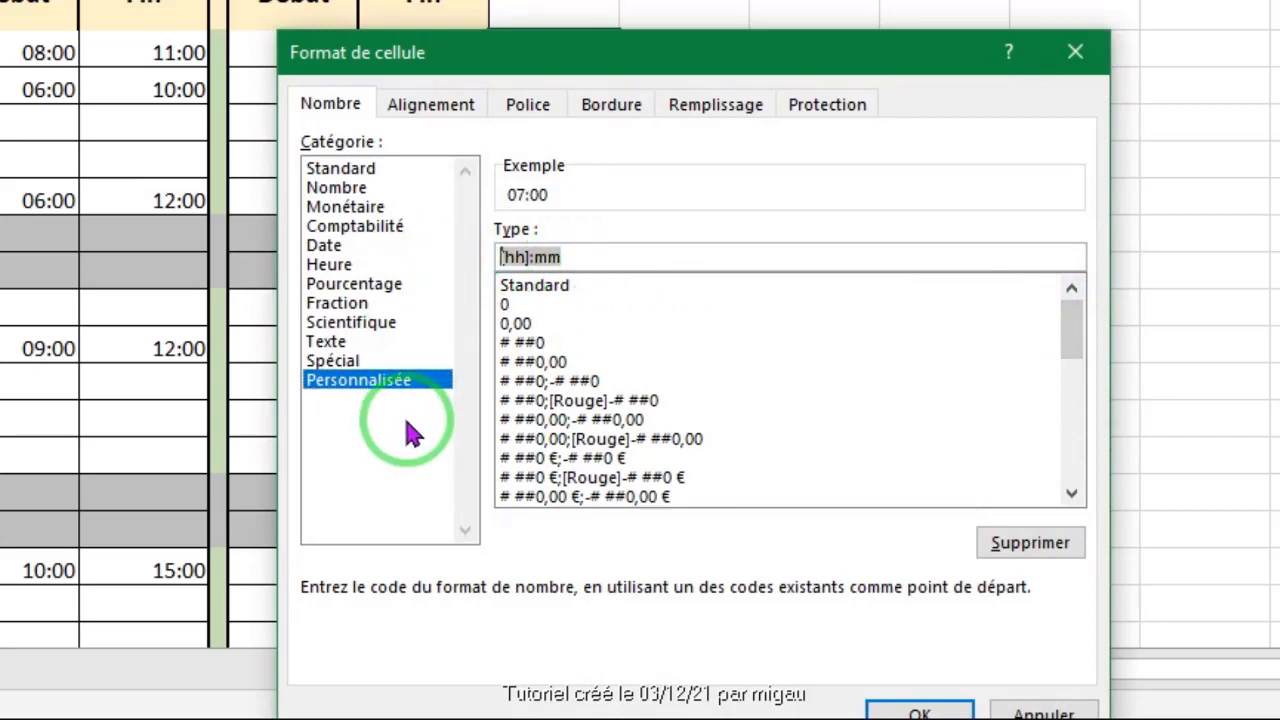
text([)
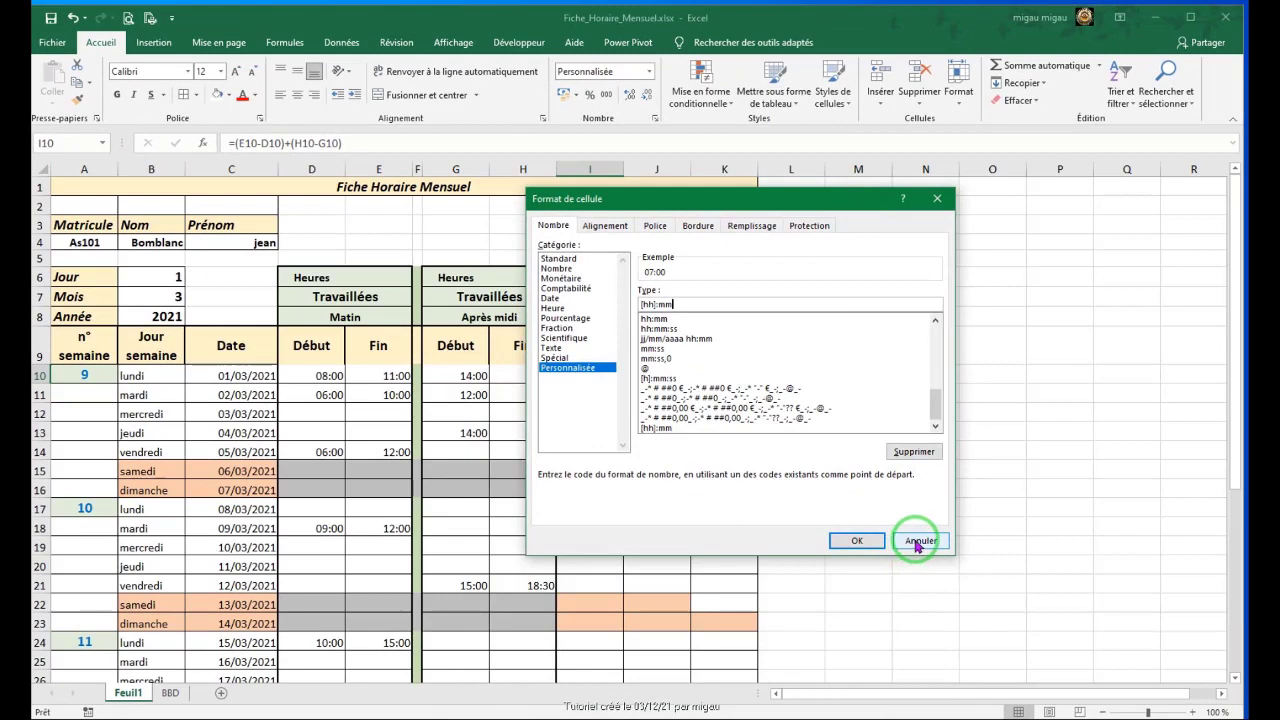
click(916, 541)
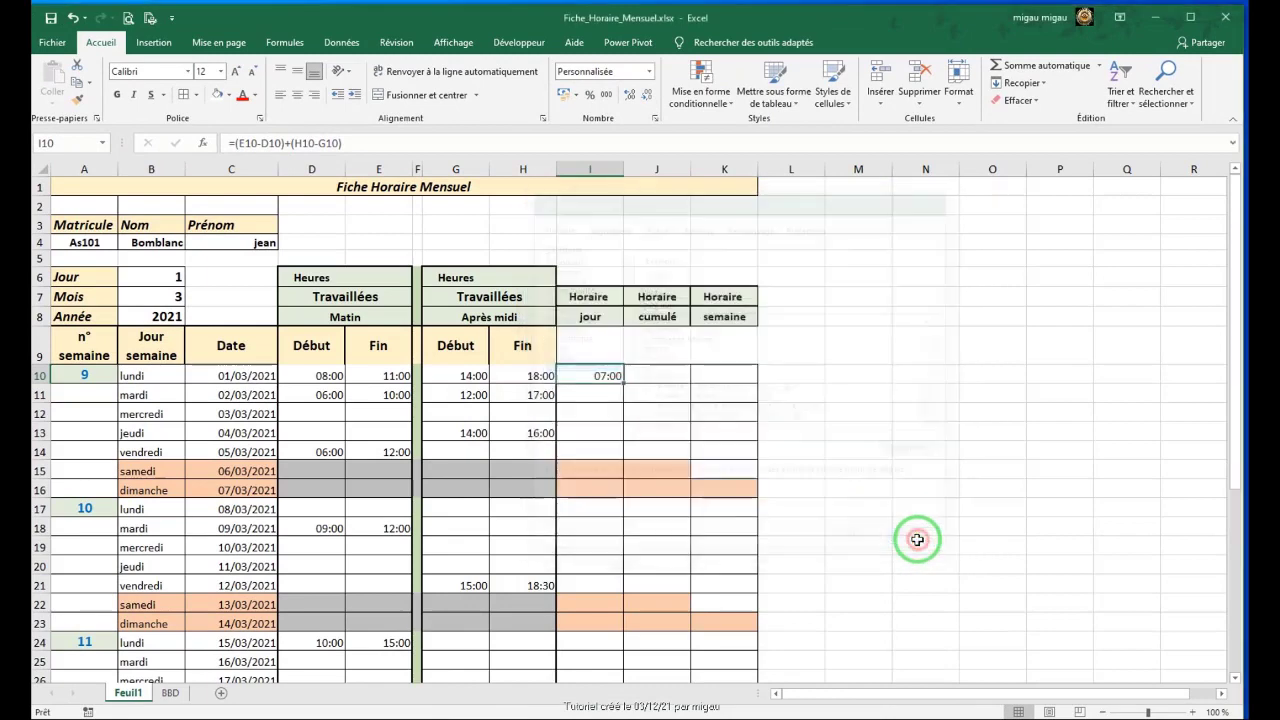
Step: Fill the daily hours formula from I10 down to I40, the last day of the month
click(595, 377)
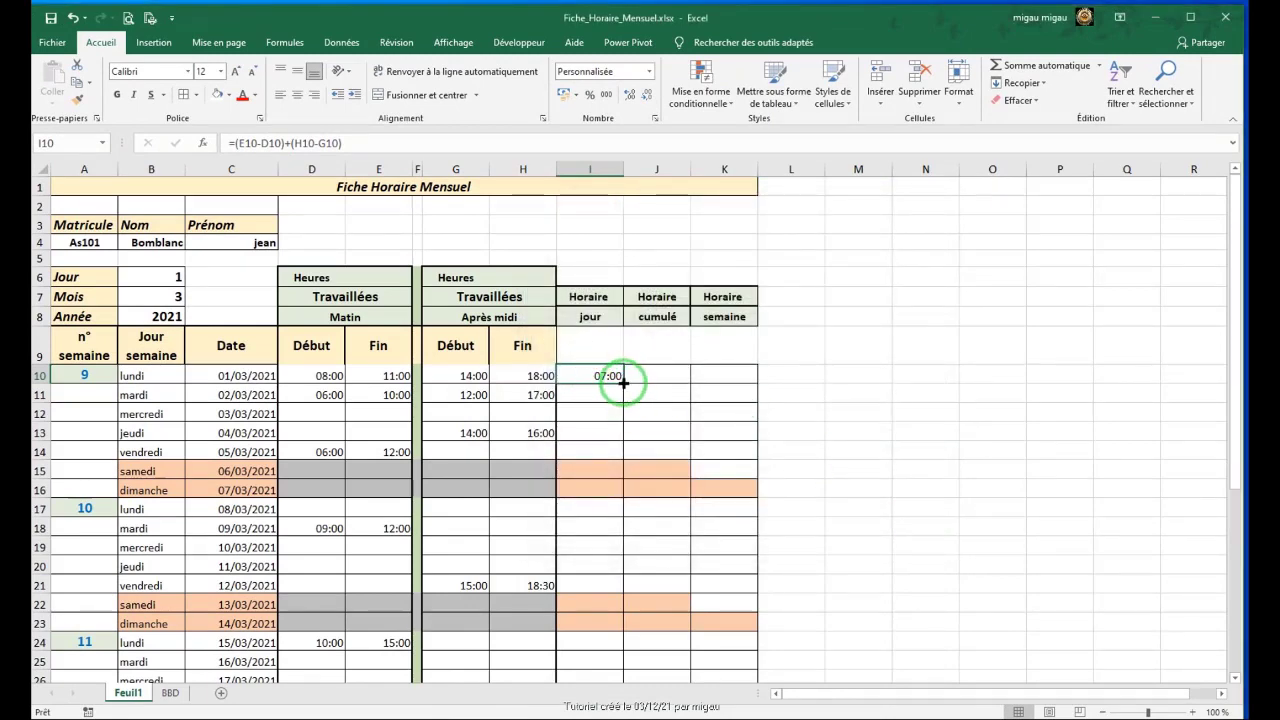
drag(623, 381, 622, 383)
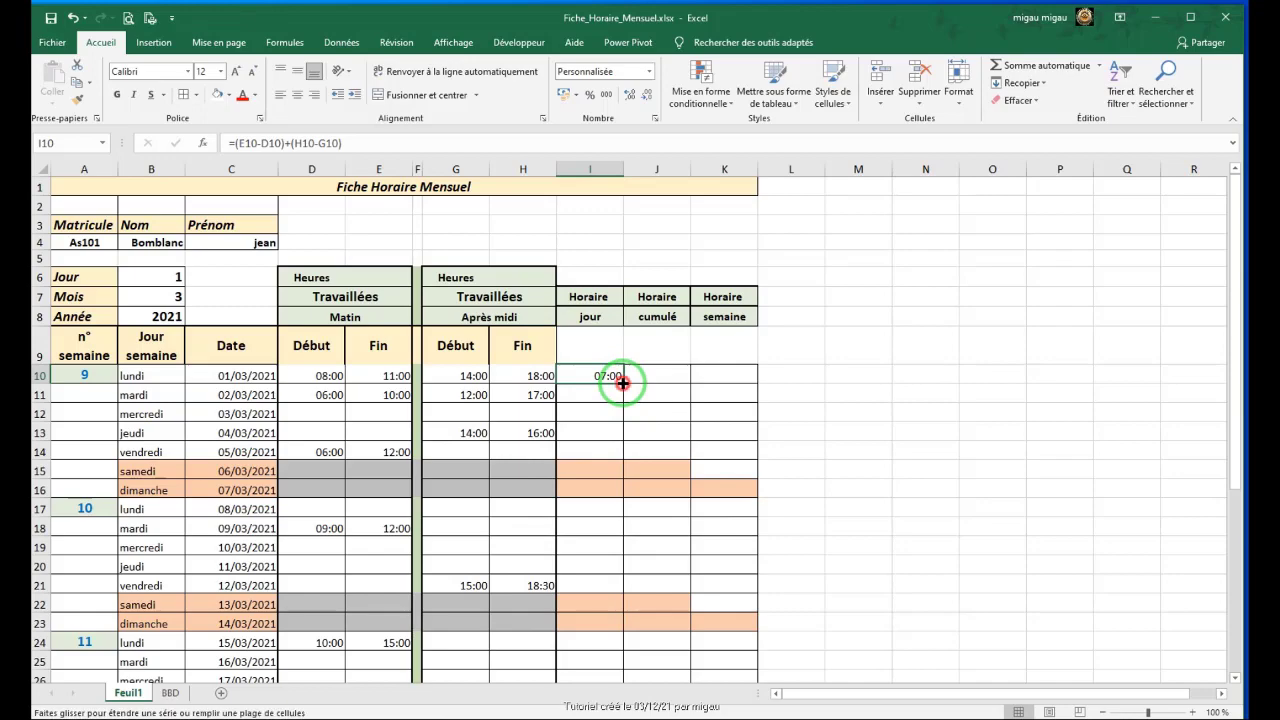
drag(622, 383, 620, 619)
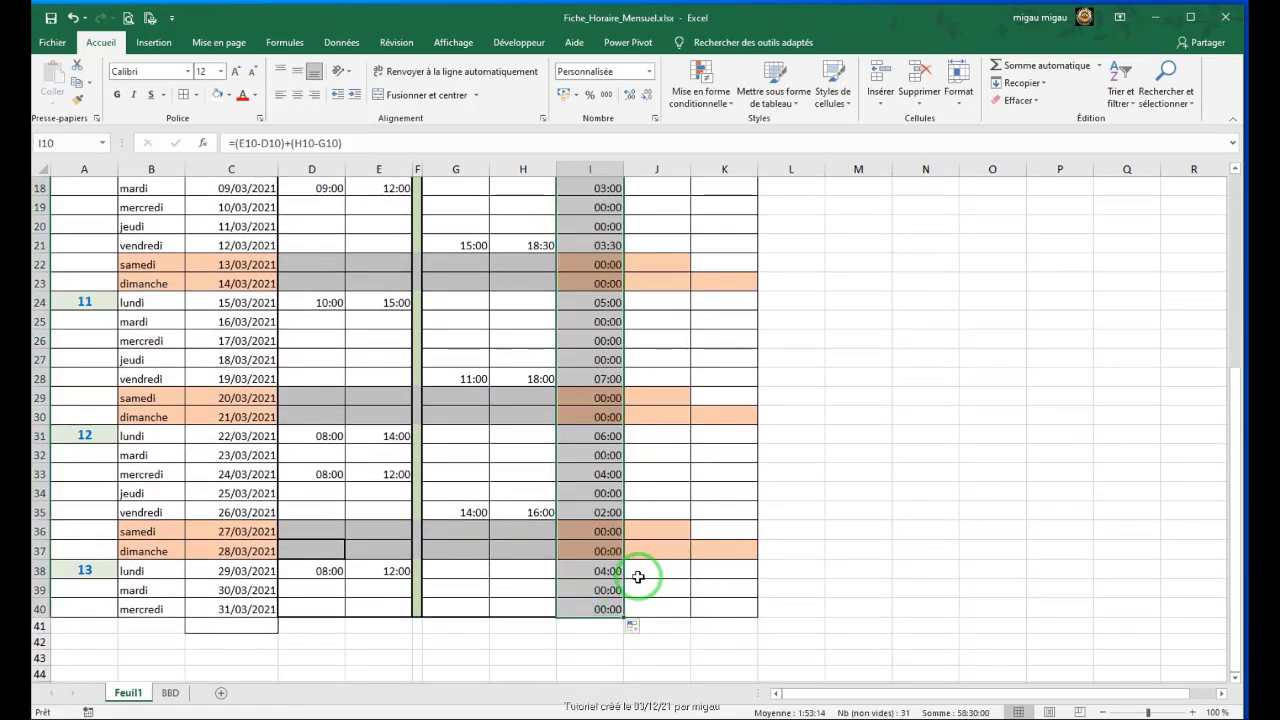
click(594, 512)
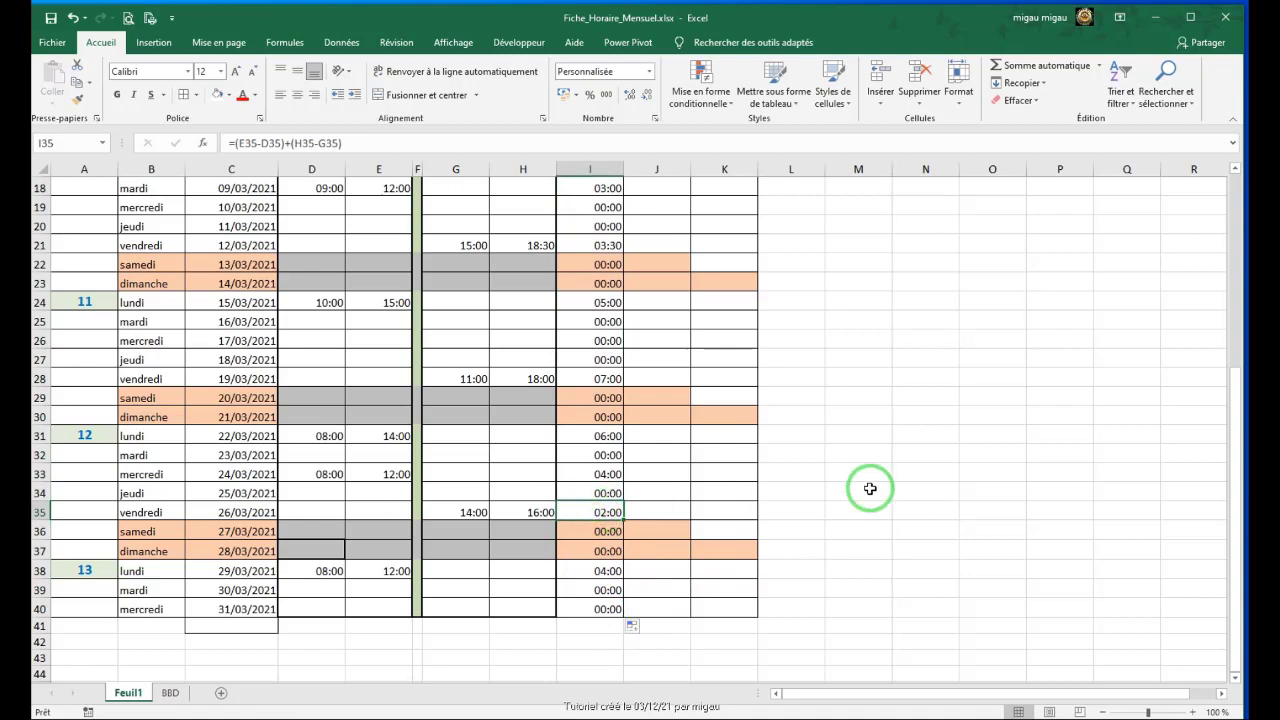
scroll(860, 490, up, 6)
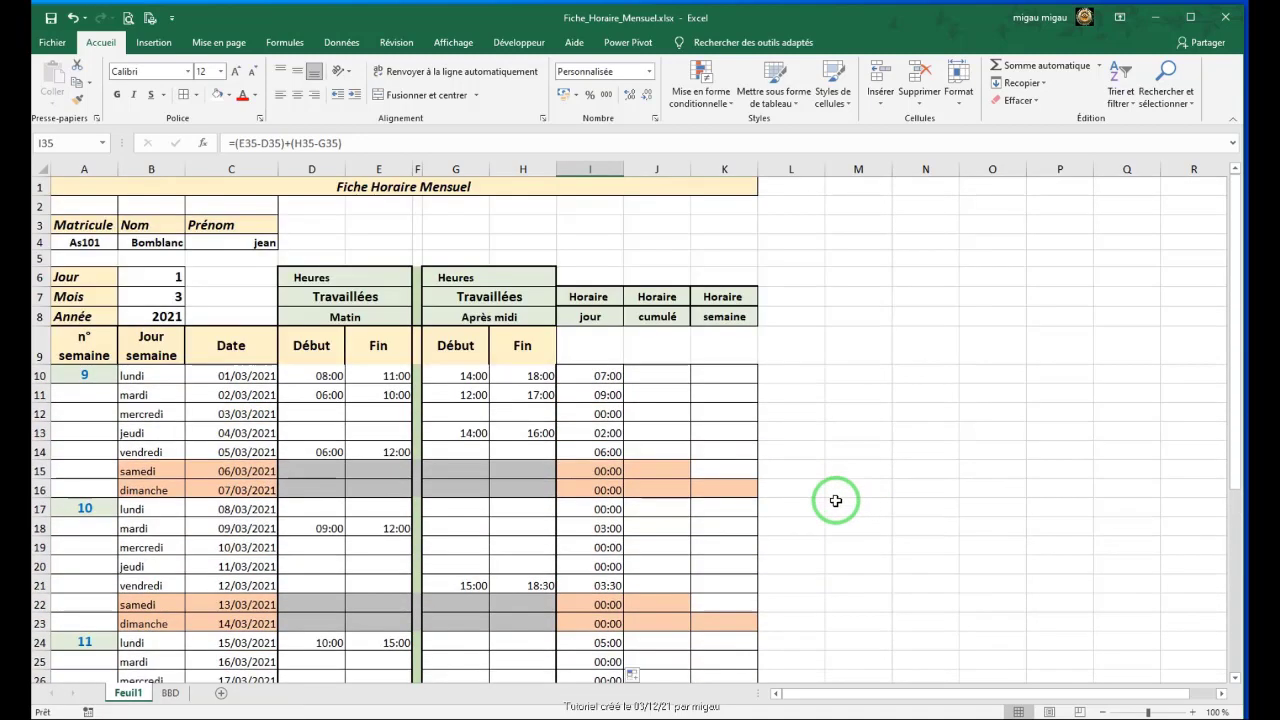
Step: Enter =I10 as the first cumulative hours value in J10
click(649, 375)
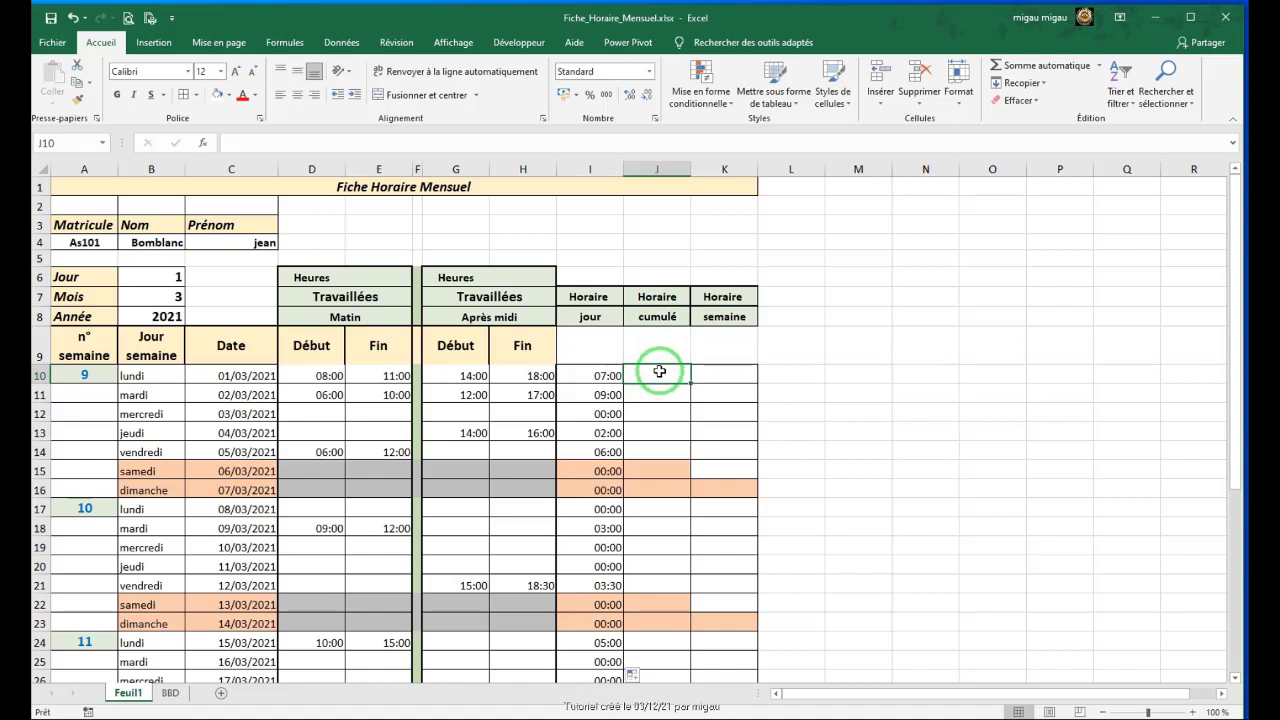
text(=)
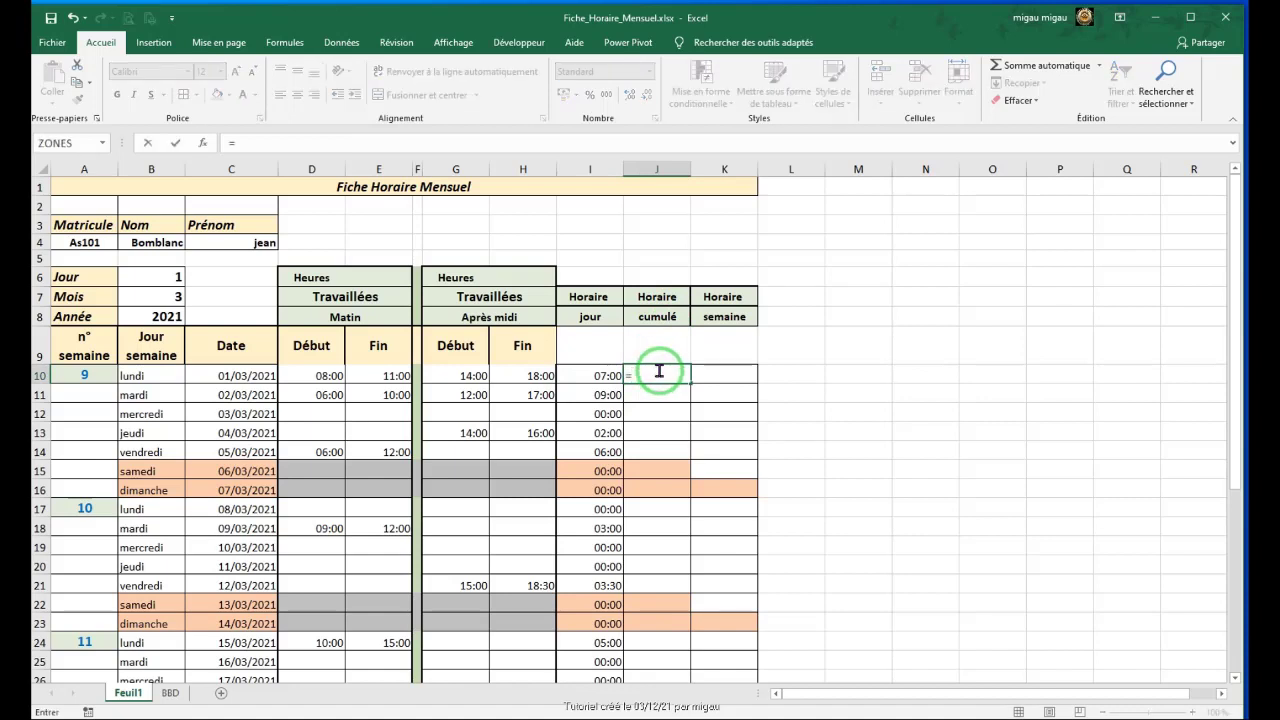
click(594, 377)
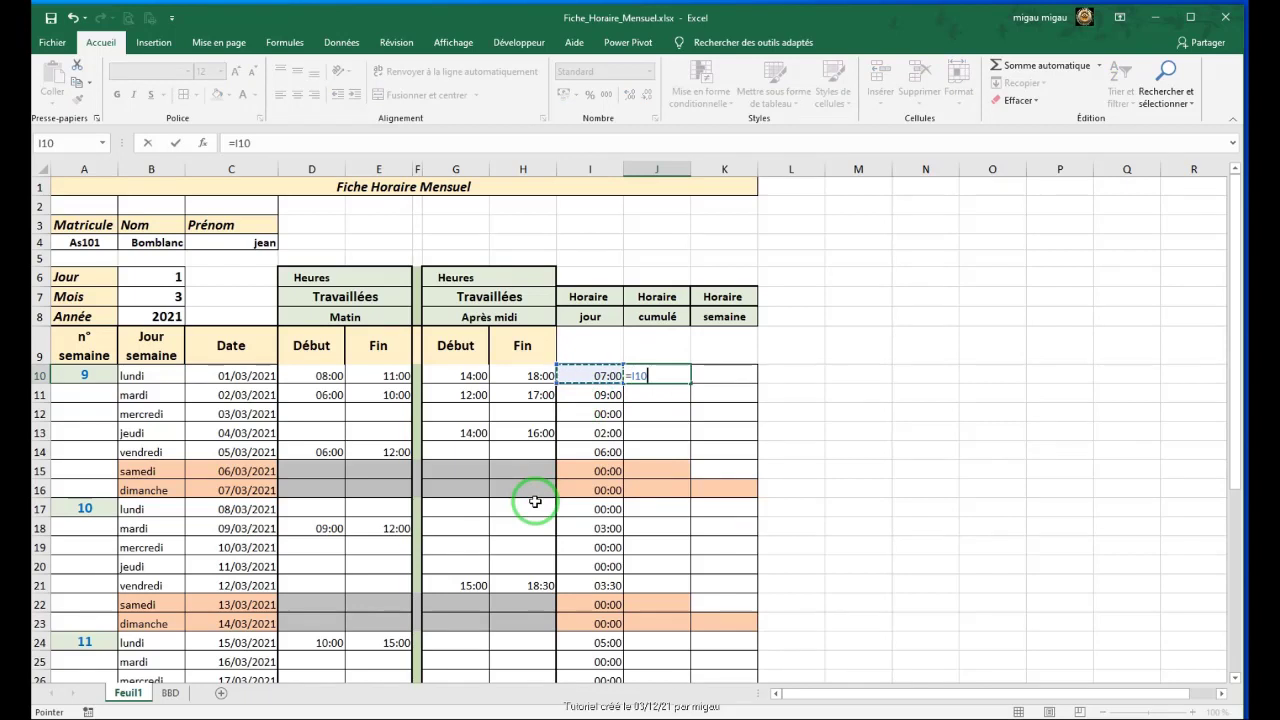
key(Return)
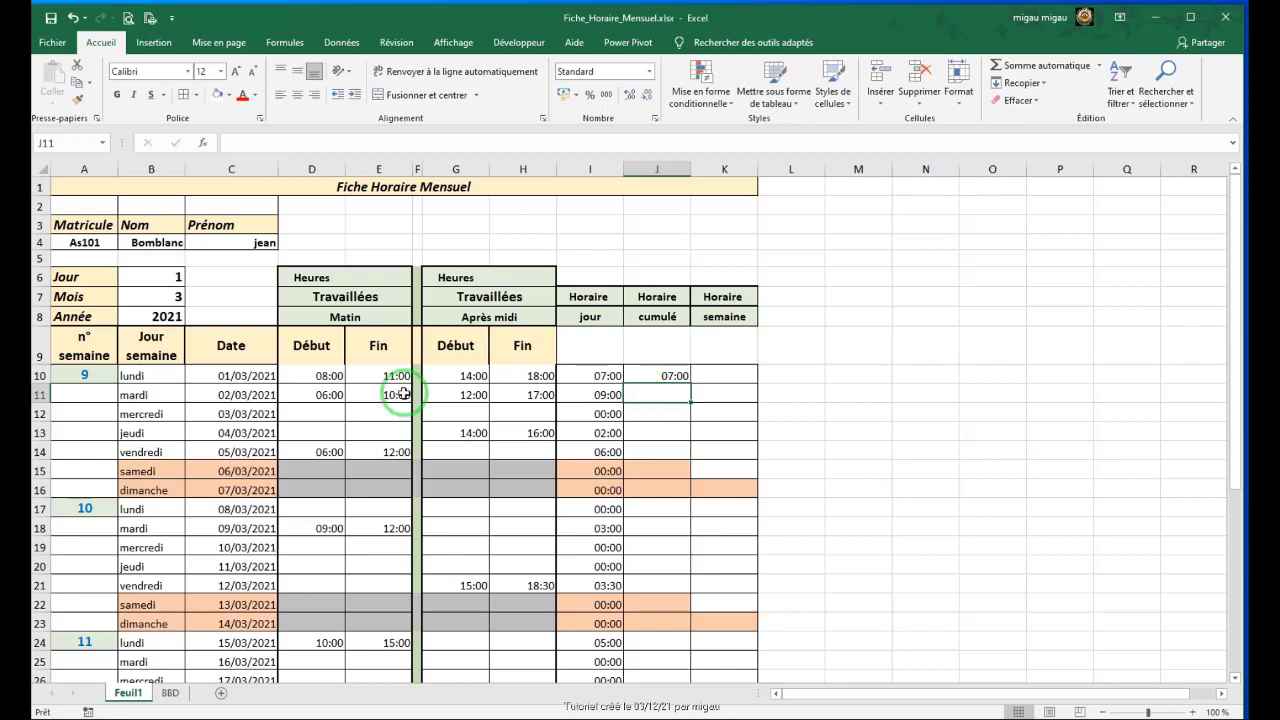
Step: Enter the cumulative hours formula =SI(B11="lundi";I11;I11+J10) in J11 so the running total restarts each Monday
click(650, 392)
click(240, 143)
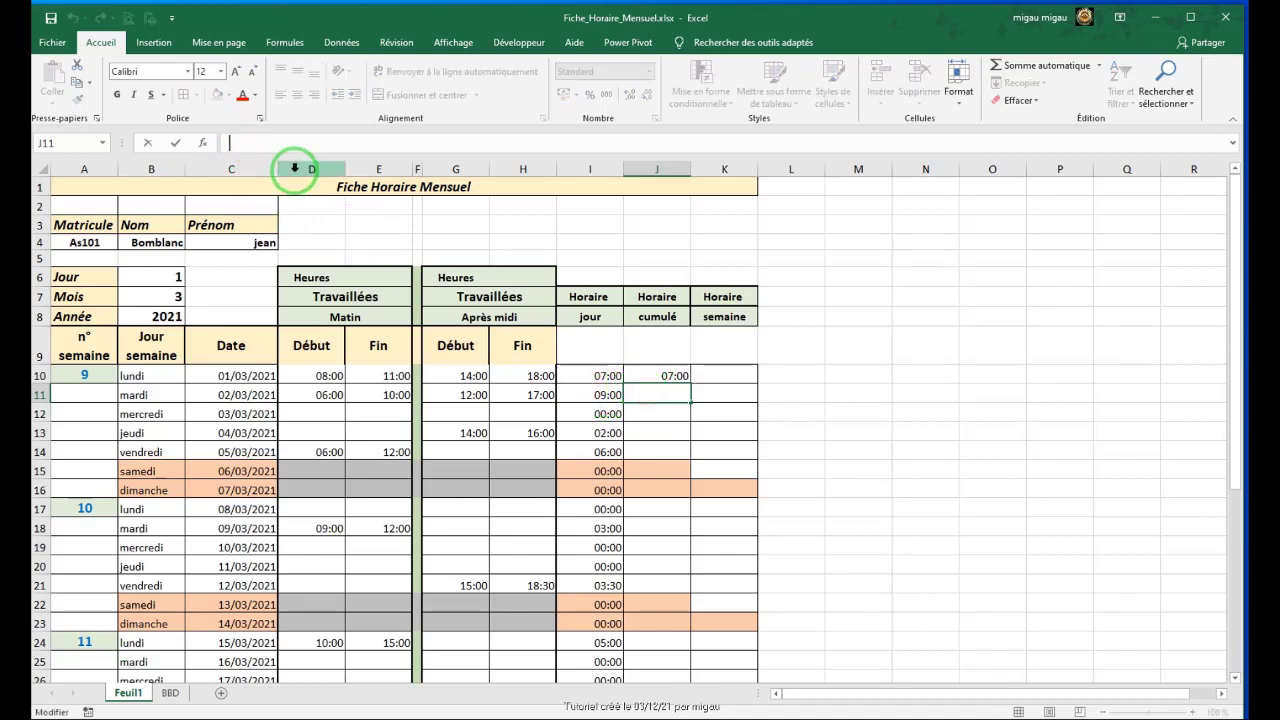
text(=)
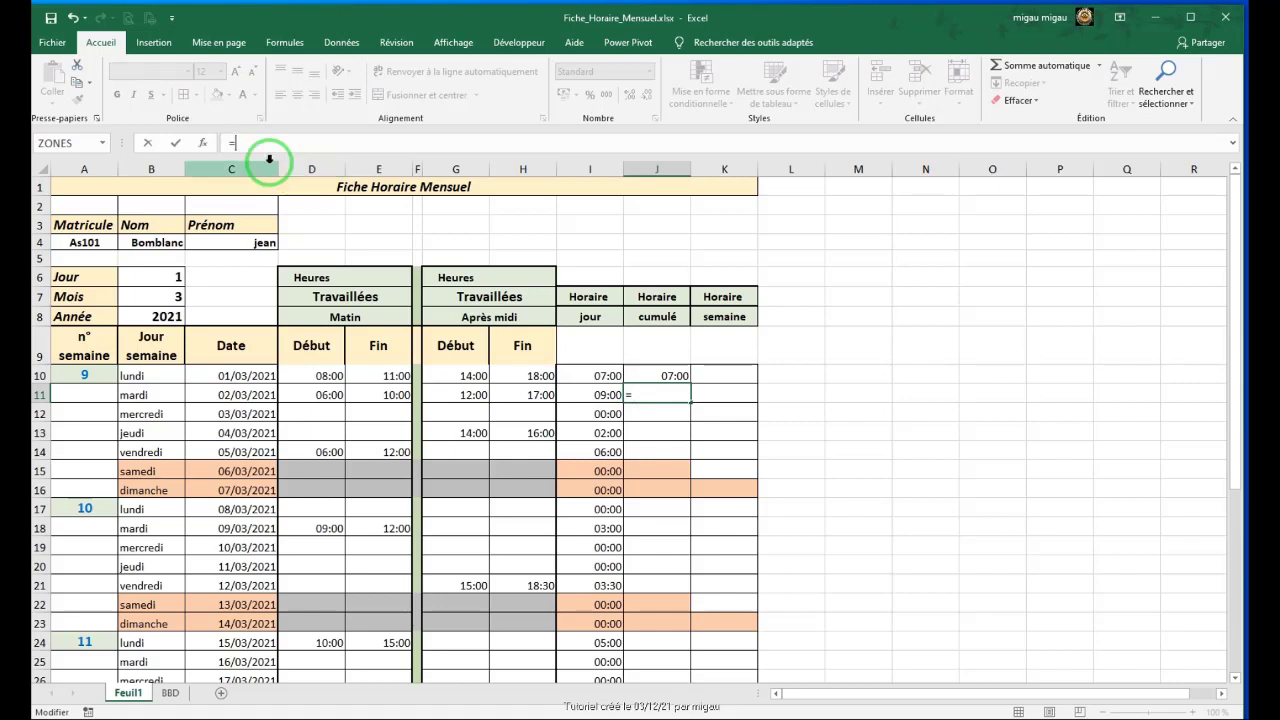
text(si()
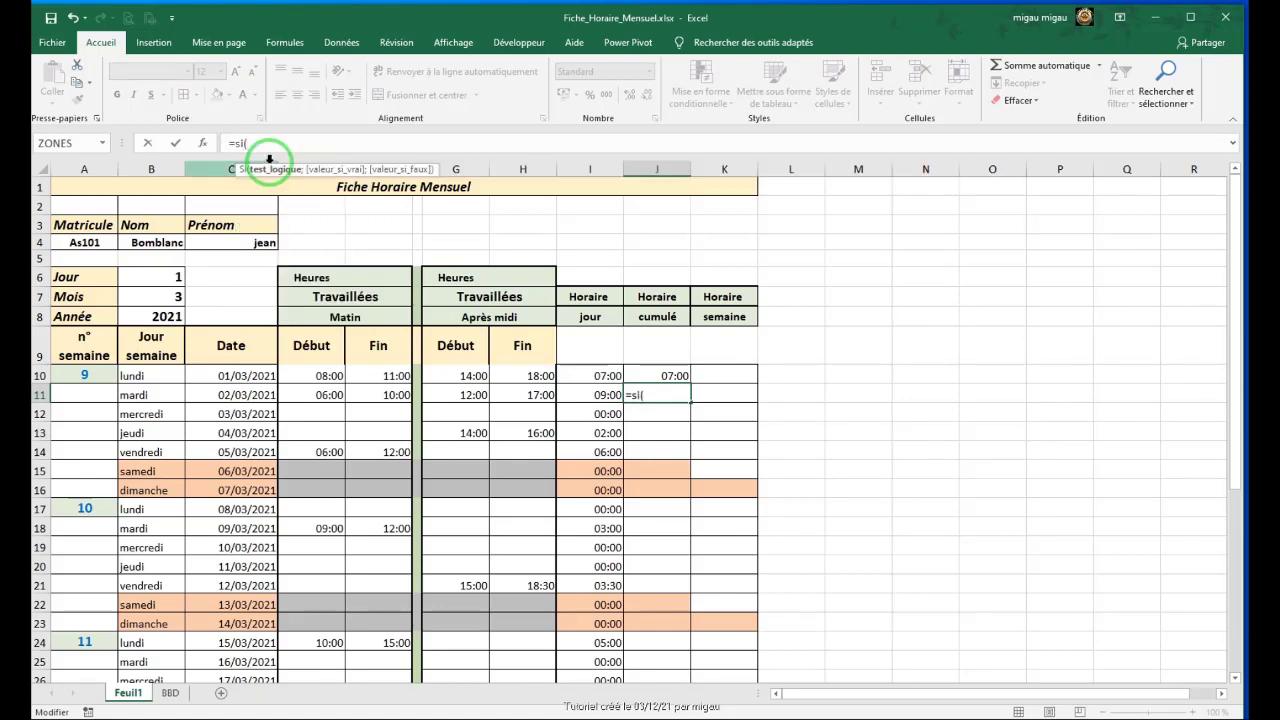
click(142, 392)
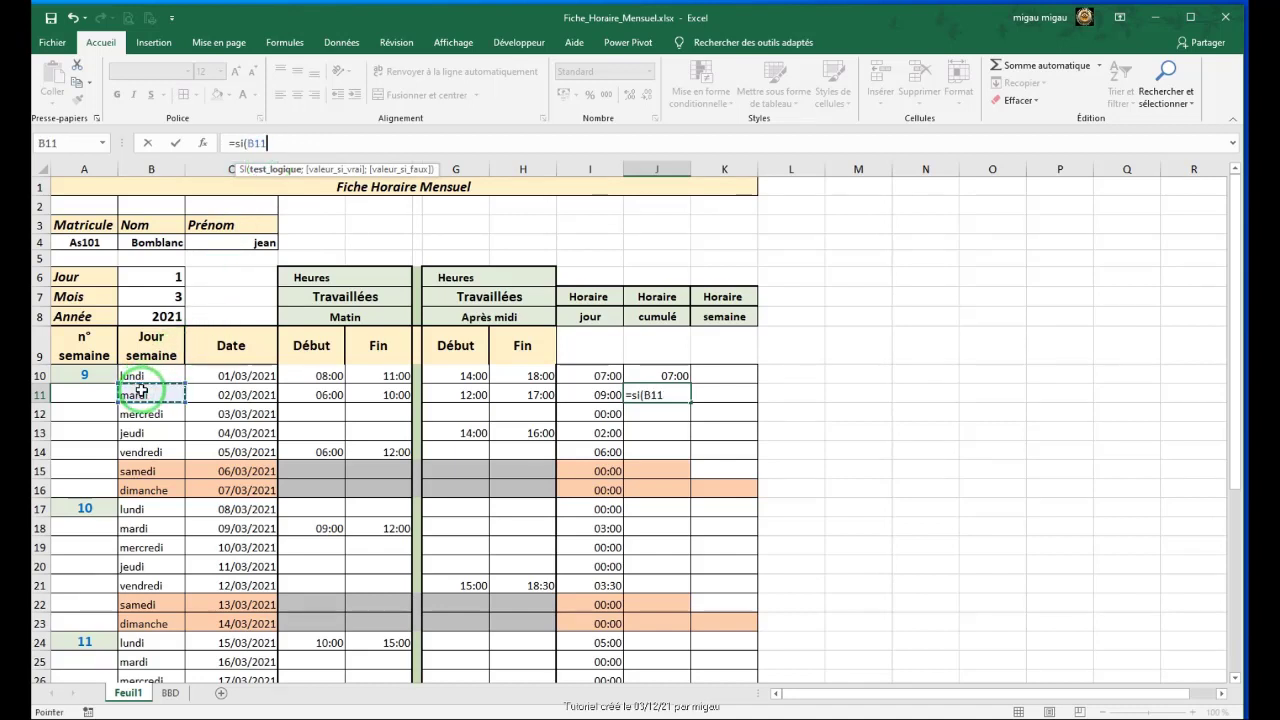
text(="lun)
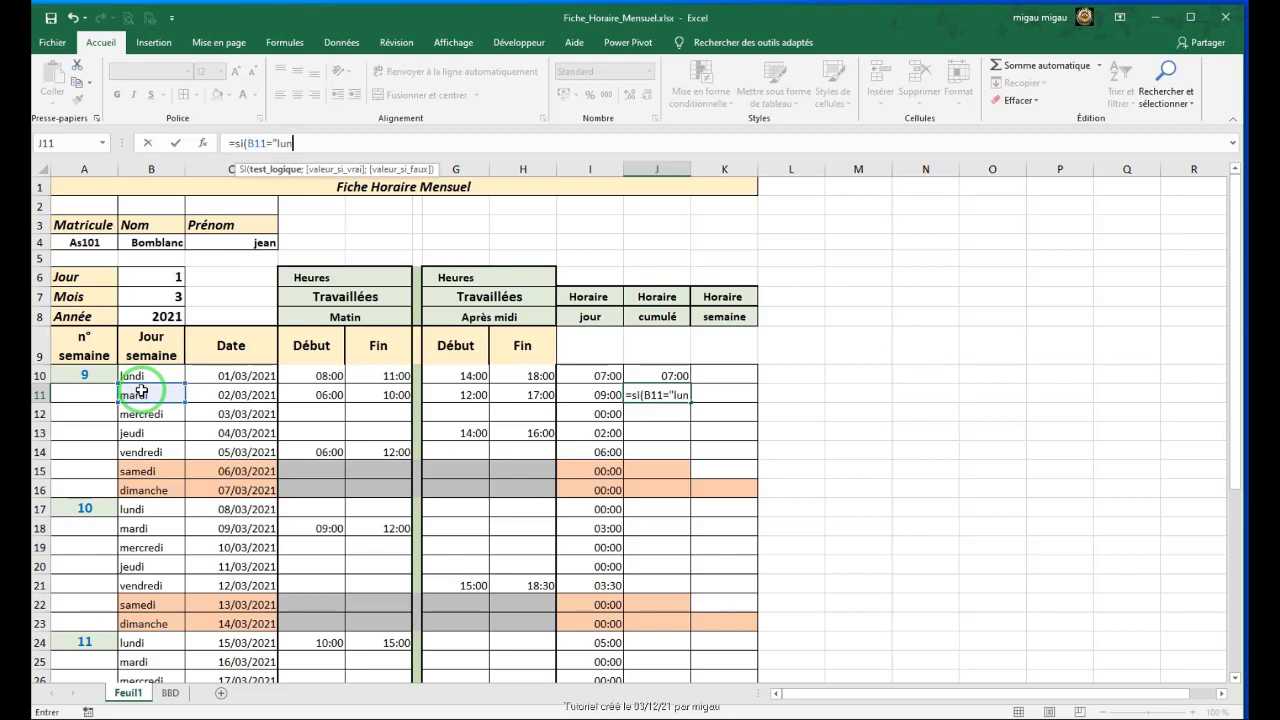
text(di";)
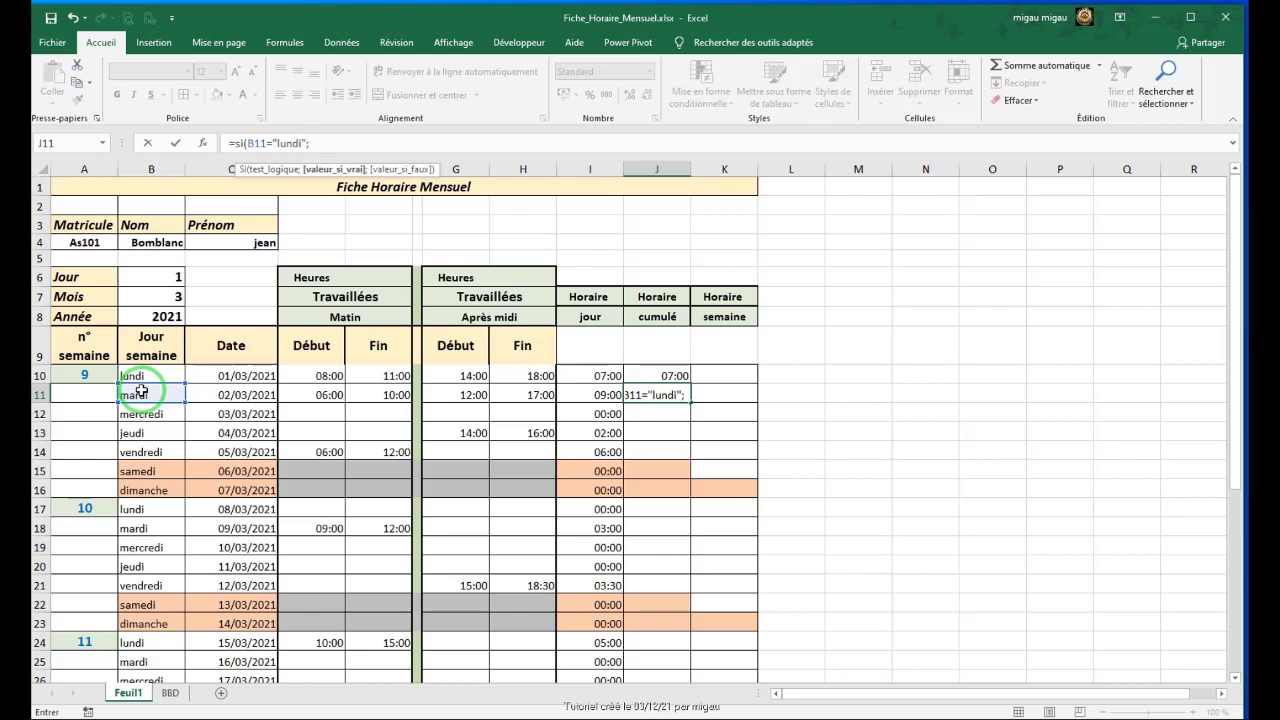
click(606, 395)
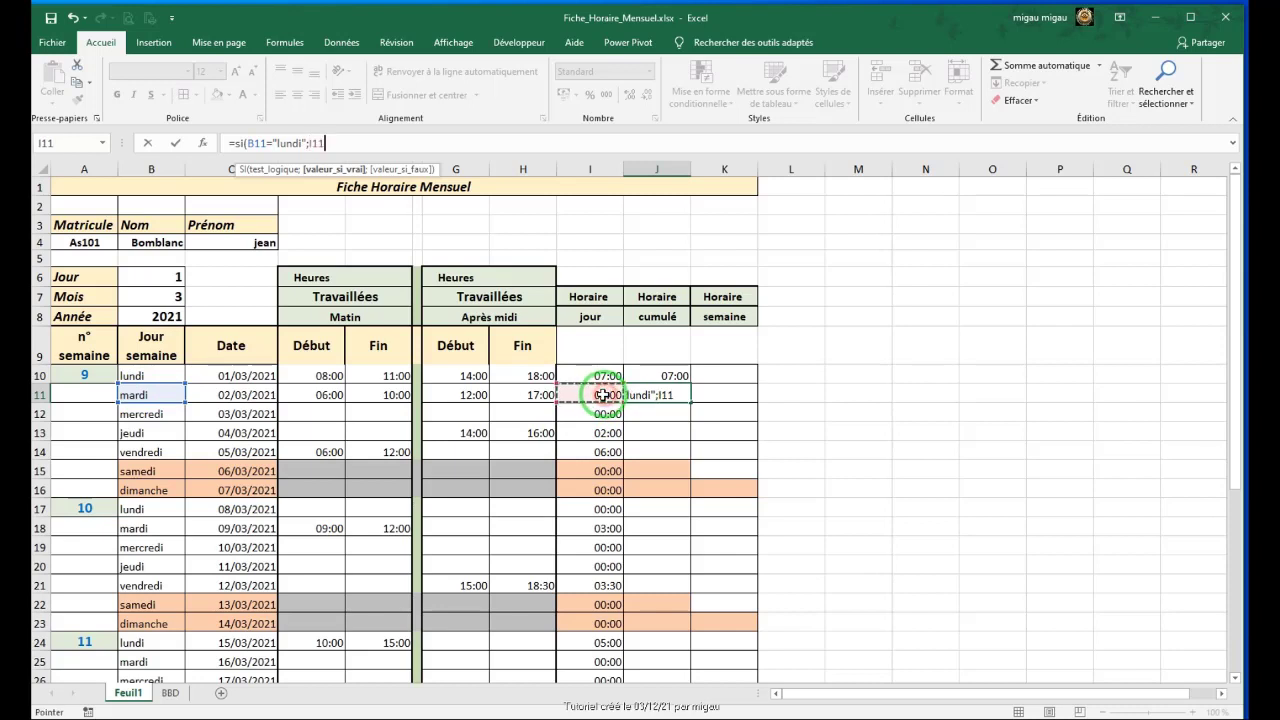
text(;)
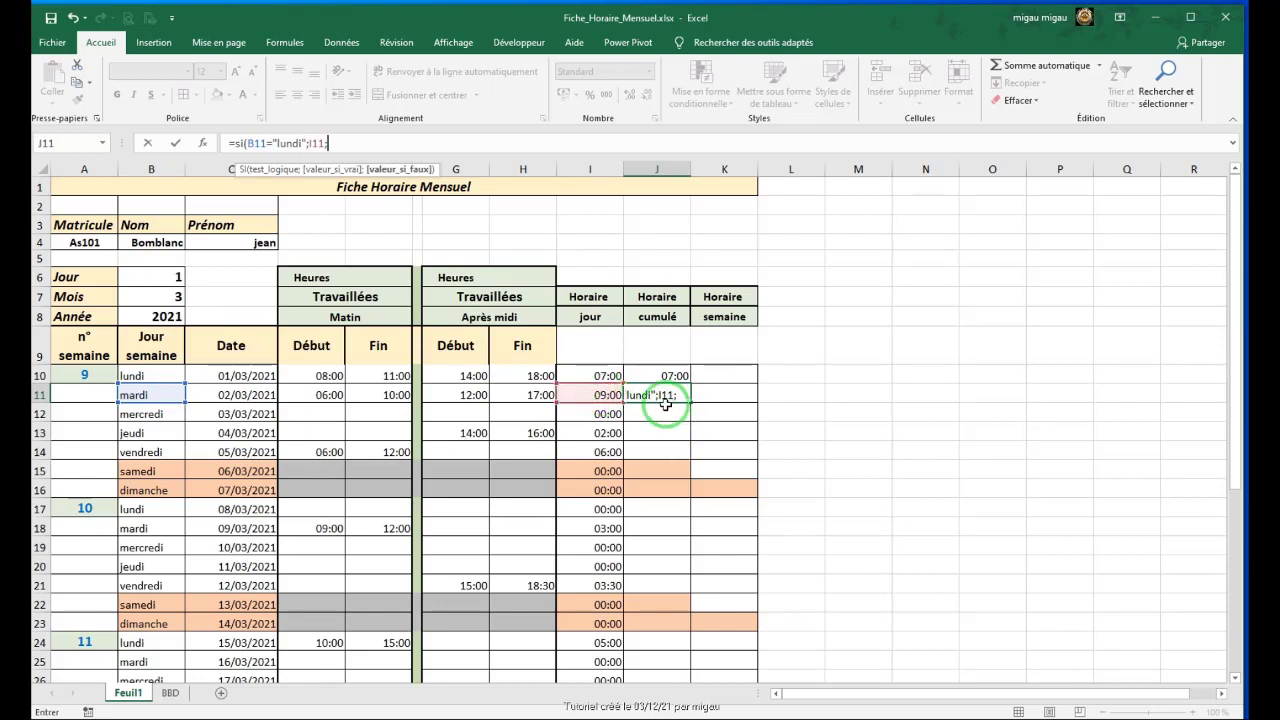
click(595, 394)
text(+)
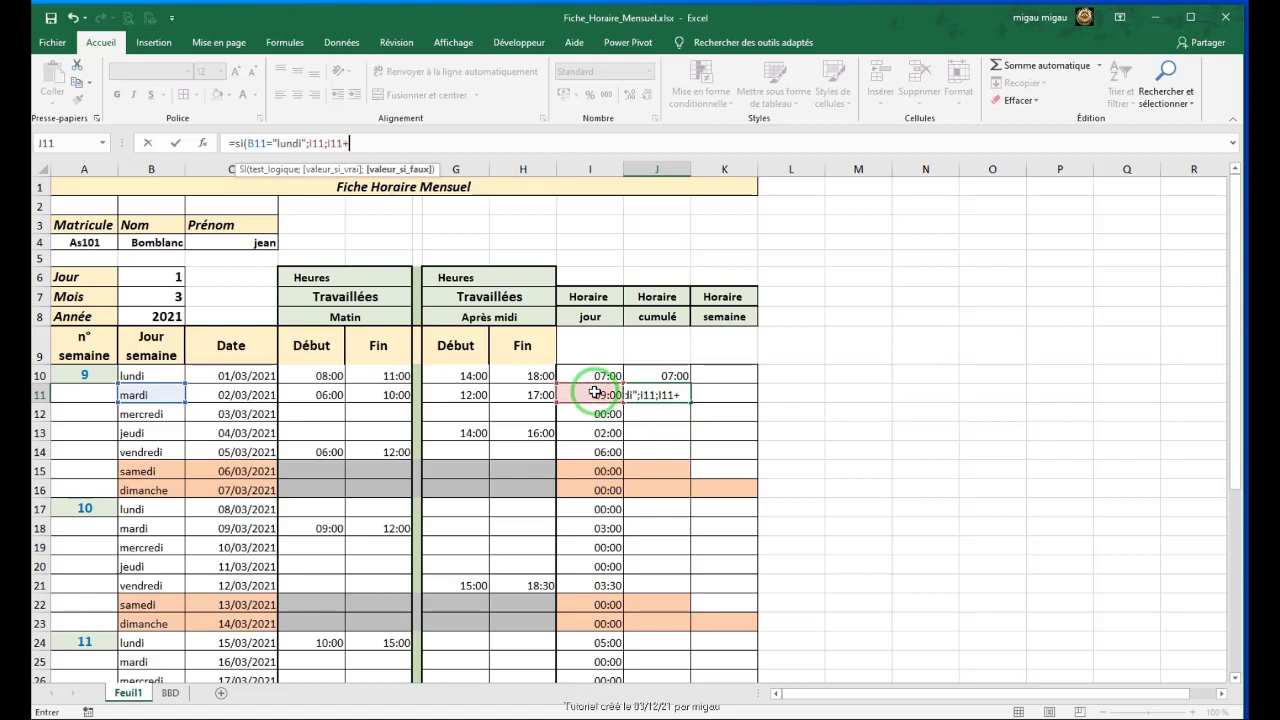
click(672, 374)
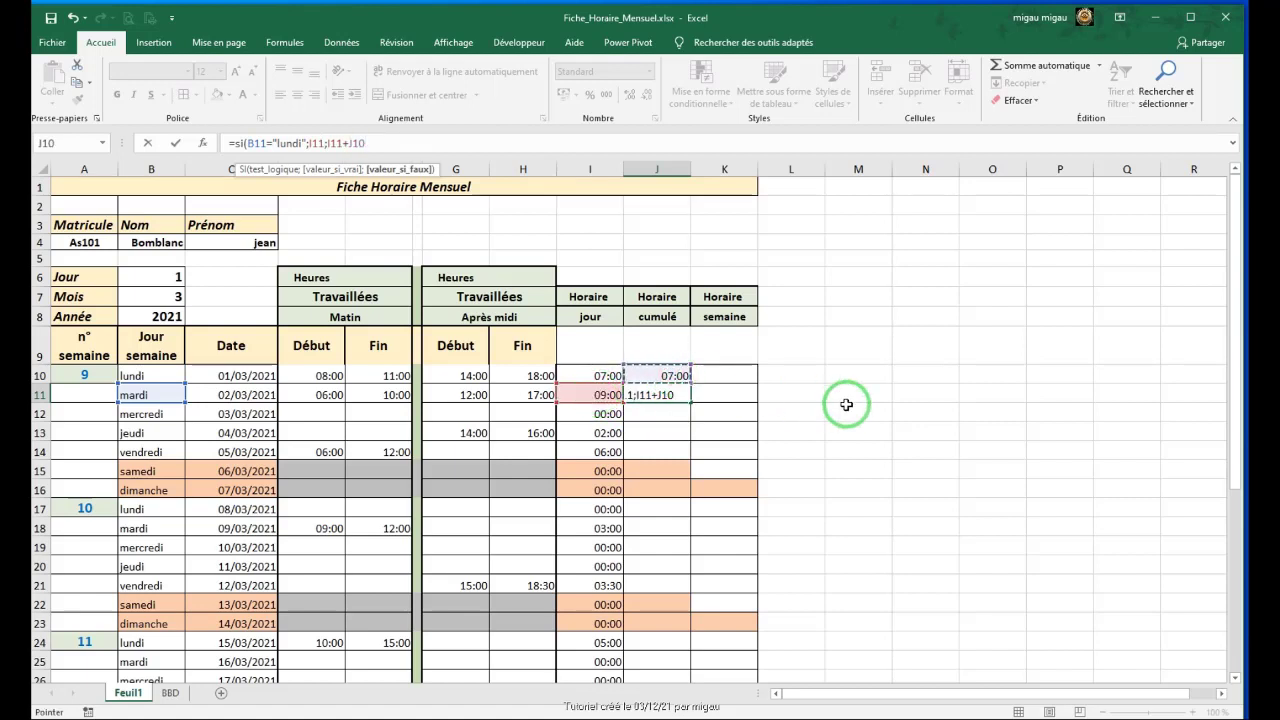
text())
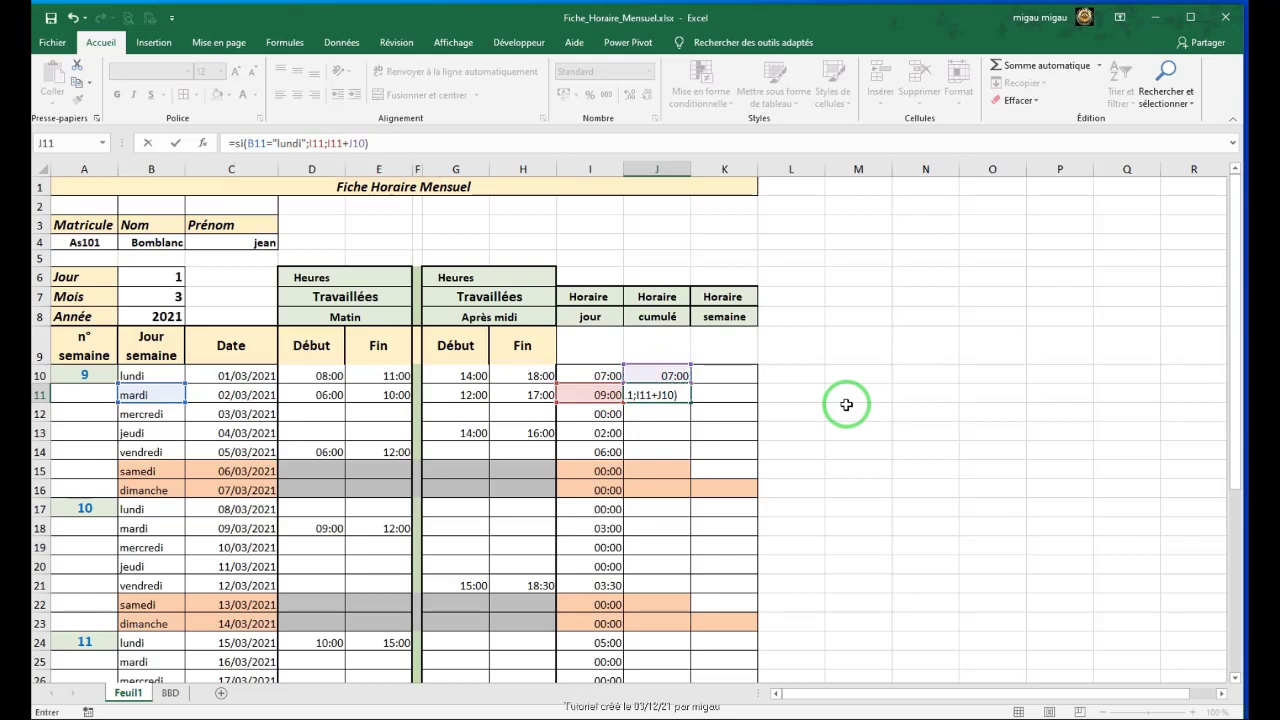
key(Return)
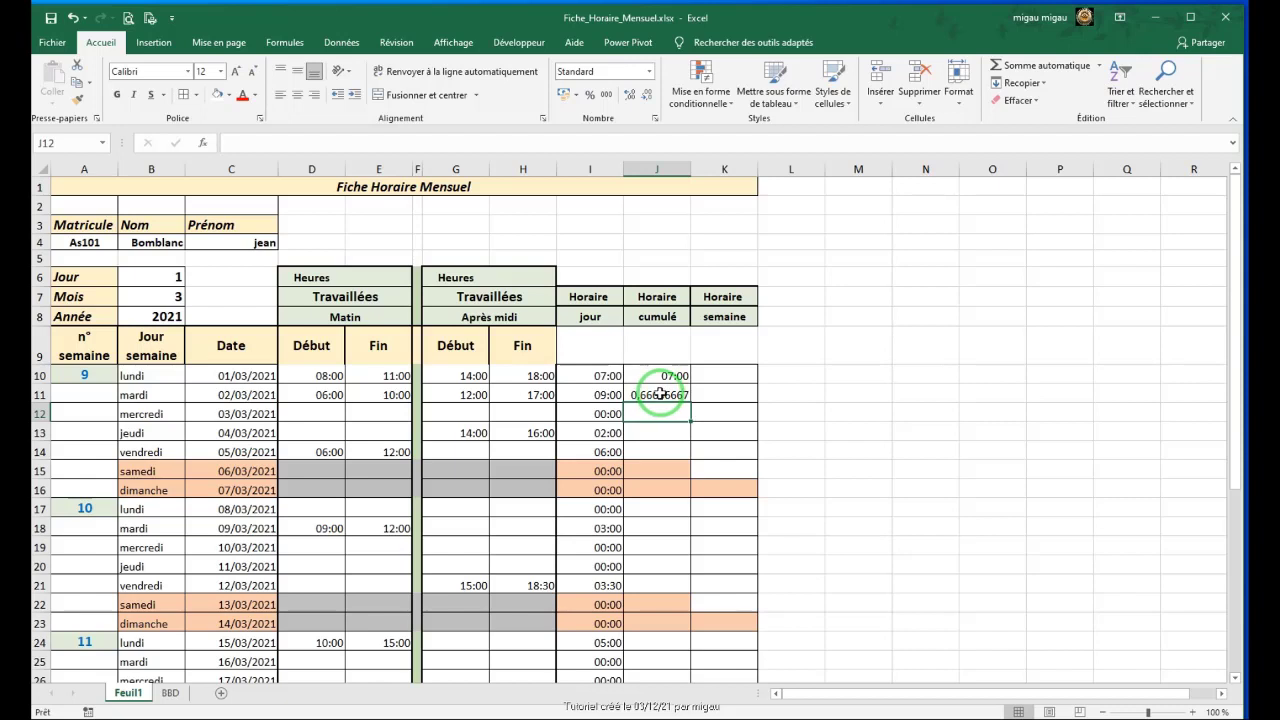
Step: Try to give cell J11 the custom number format [hh]:mm
right_click(660, 395)
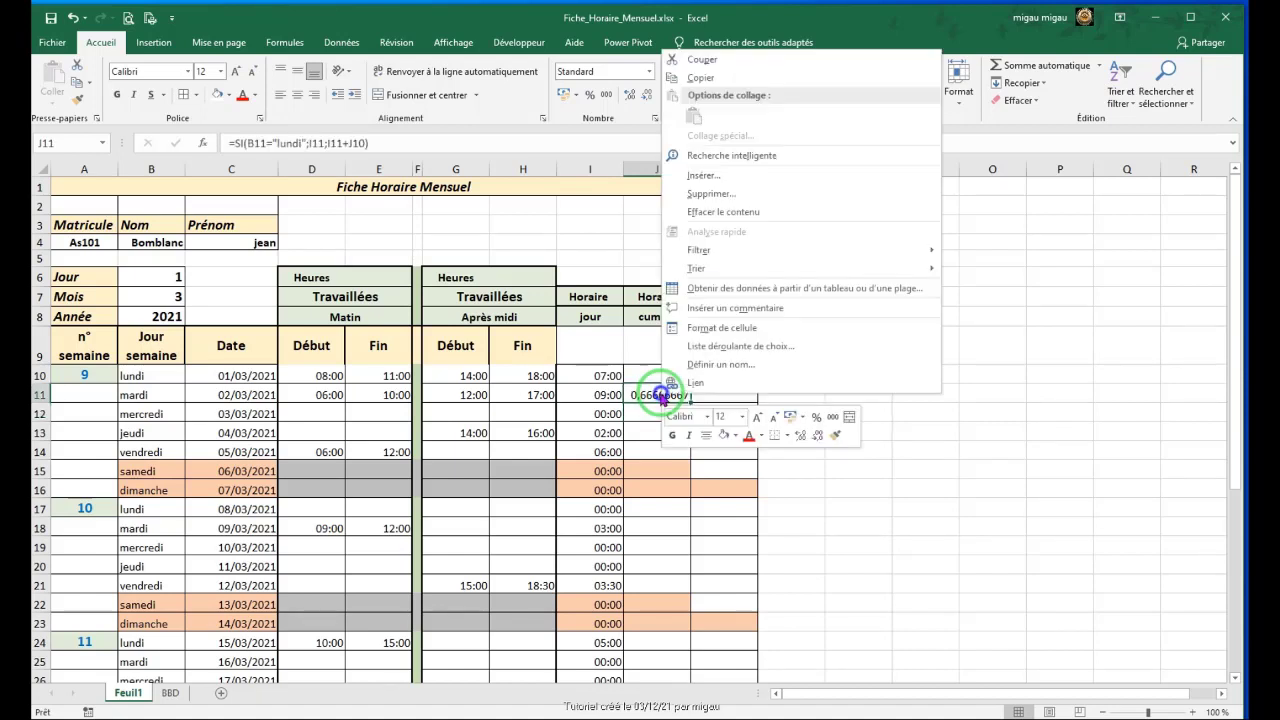
click(943, 451)
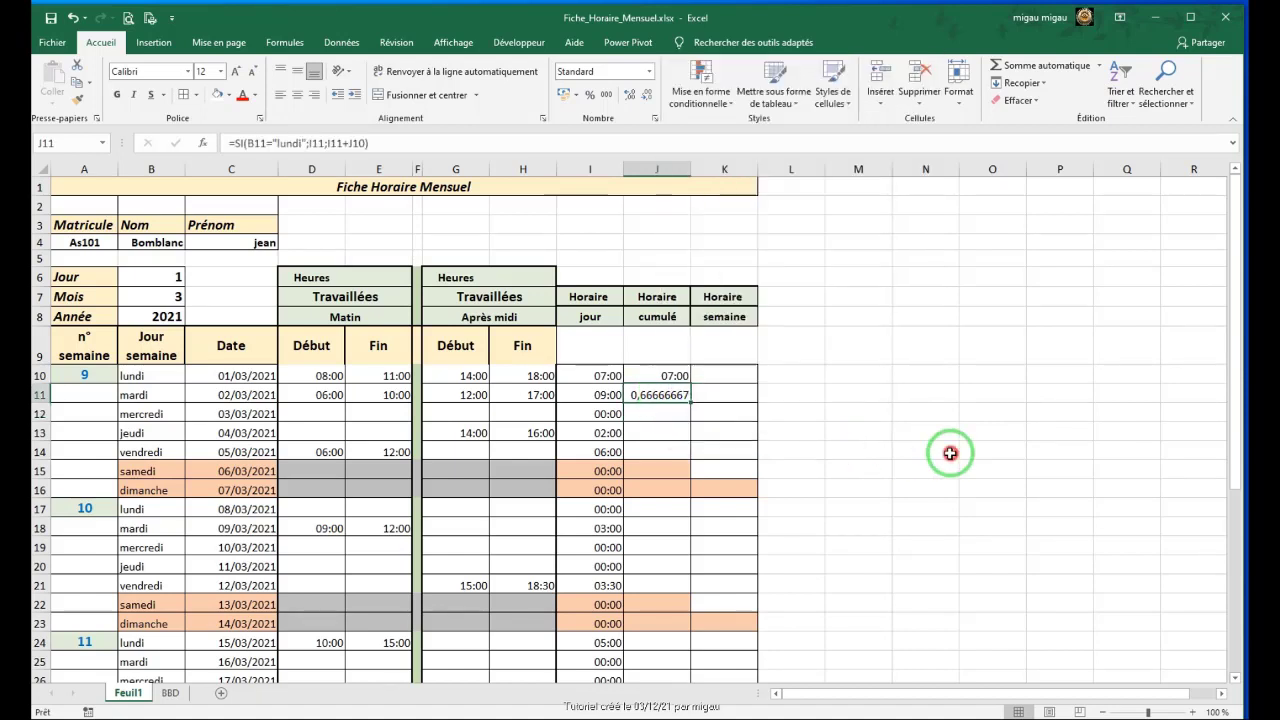
right_click(660, 393)
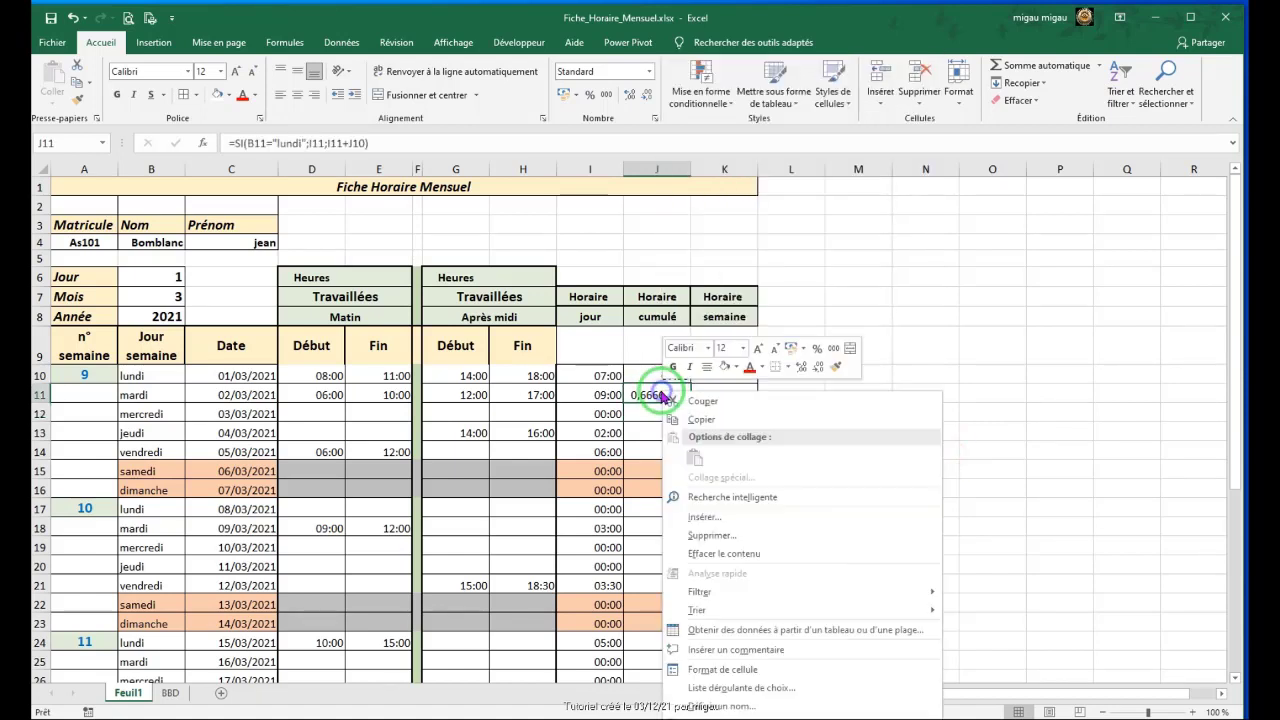
click(739, 674)
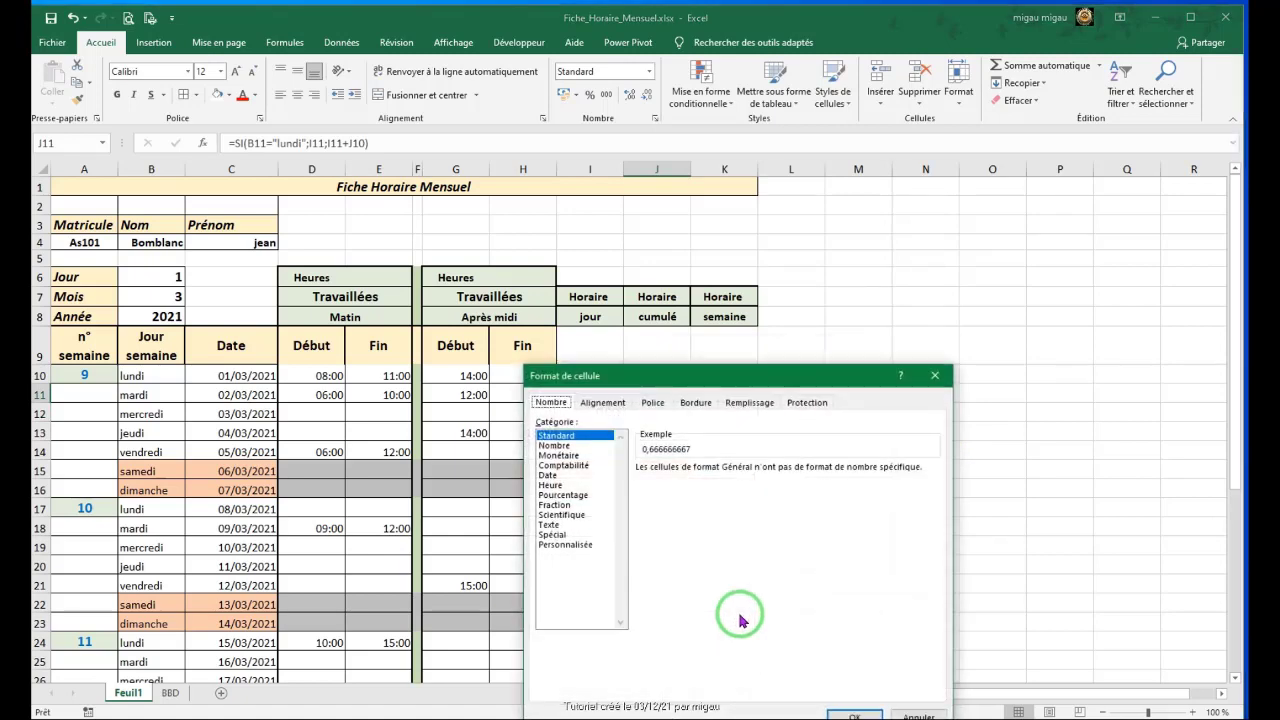
drag(706, 343, 765, 170)
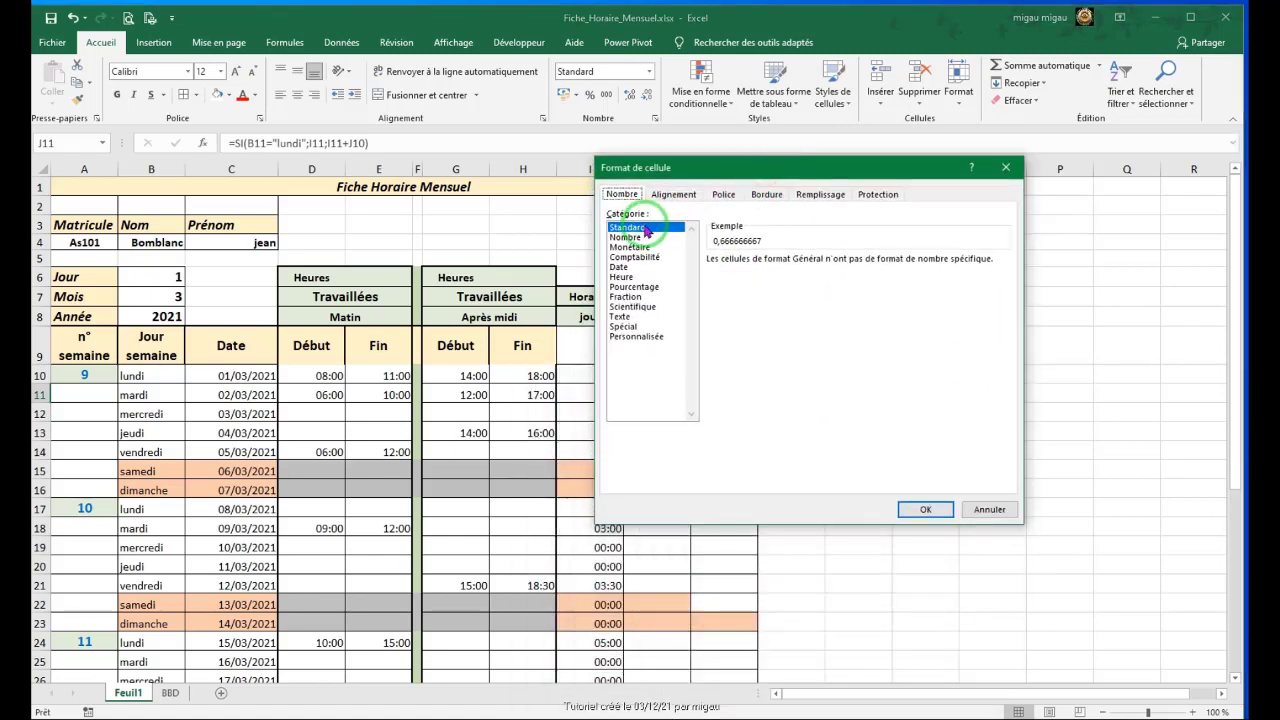
click(646, 338)
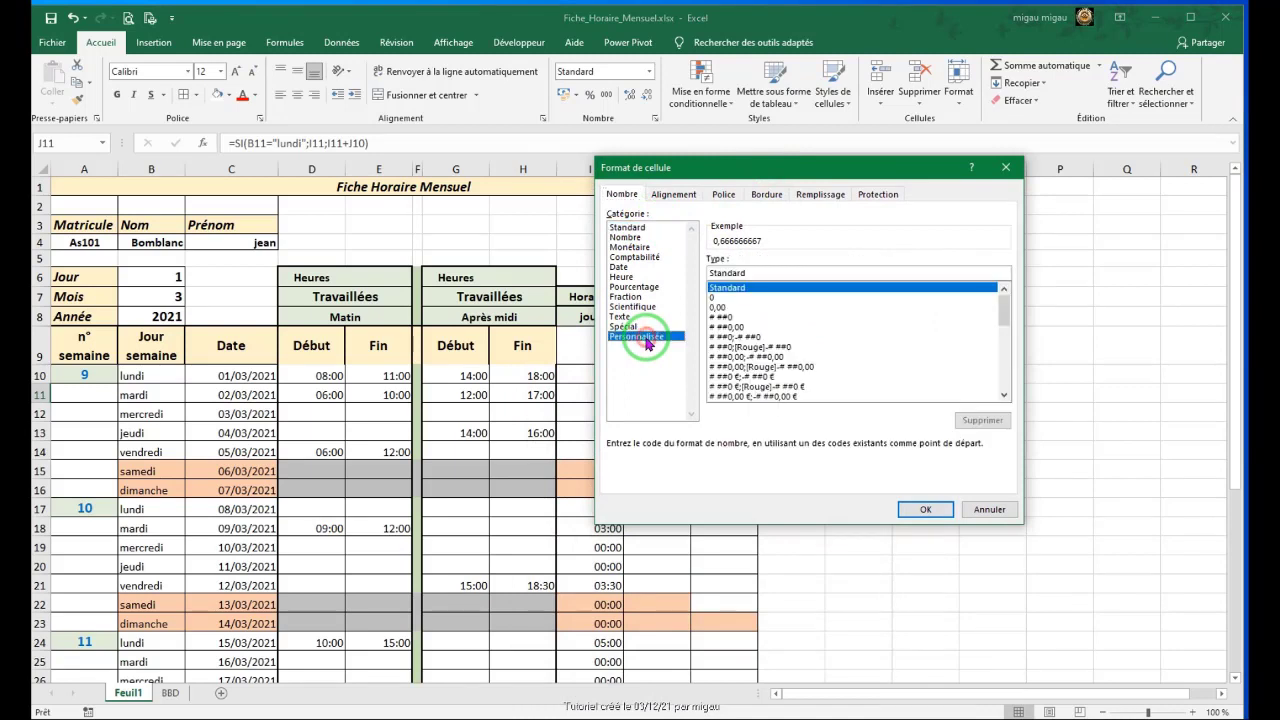
drag(1003, 313, 1003, 385)
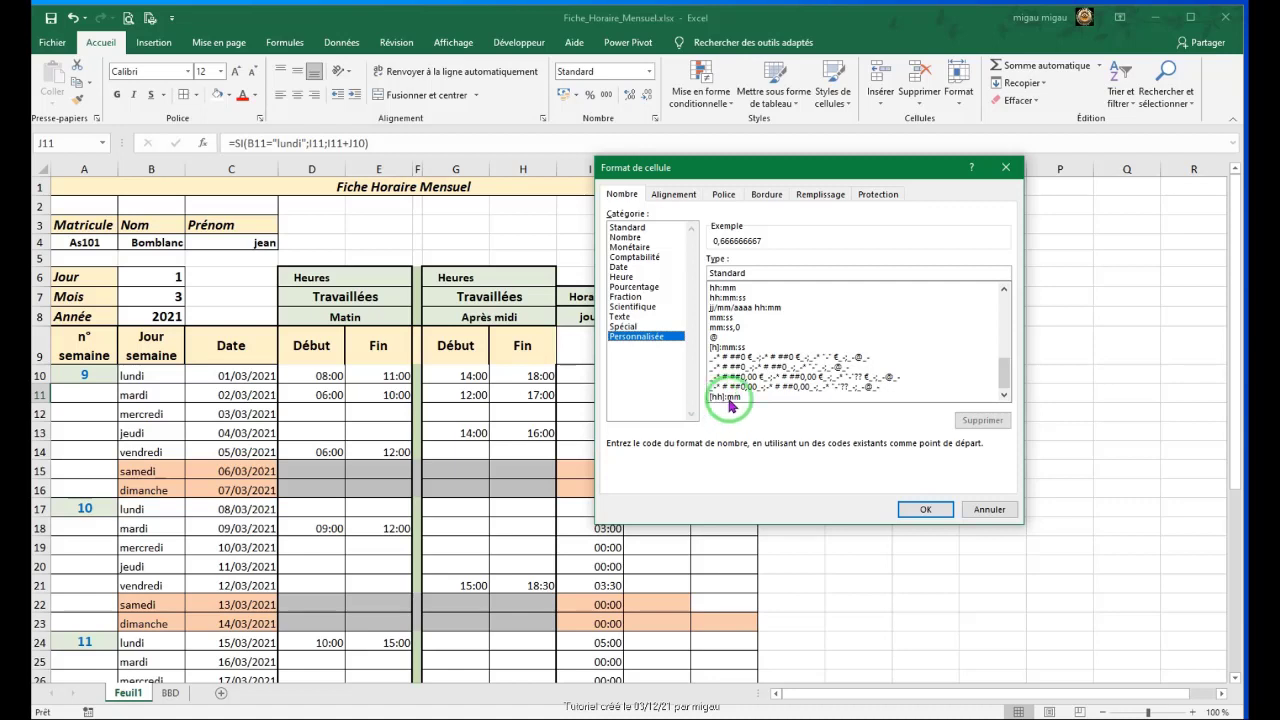
click(925, 508)
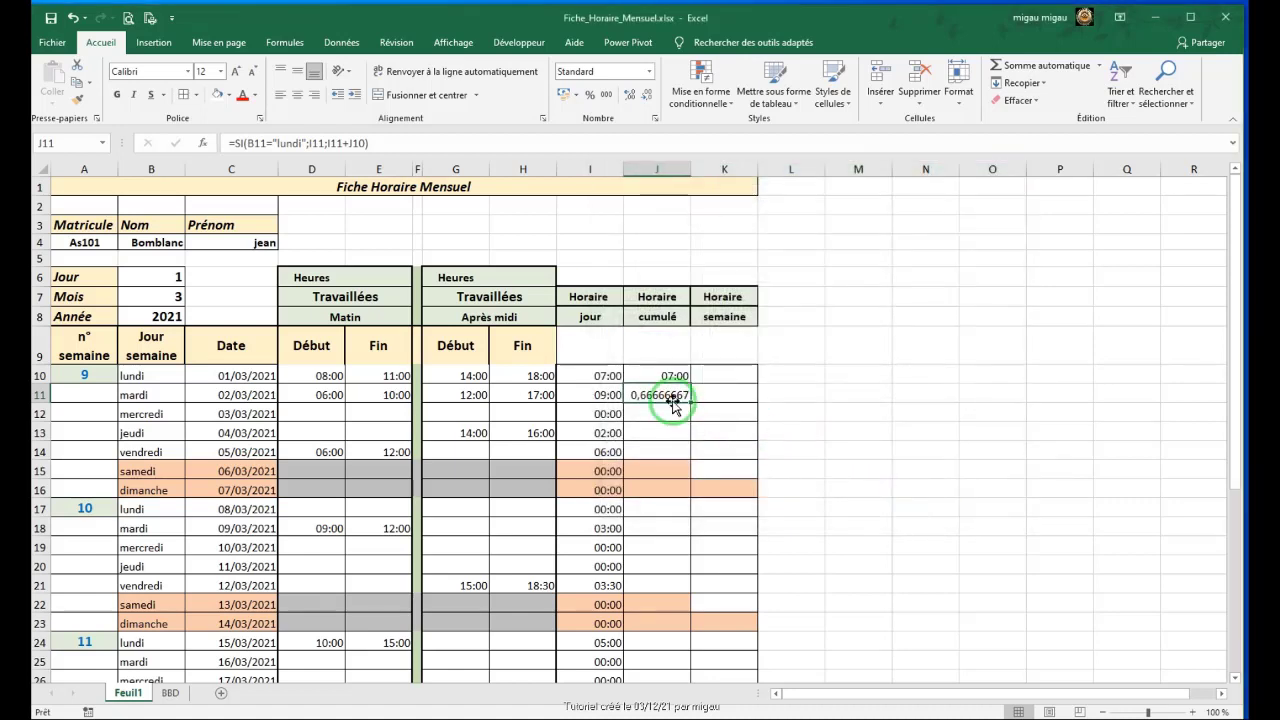
Step: Apply the custom number format [hh]:mm to the cumulative hours in cell J11
right_click(669, 395)
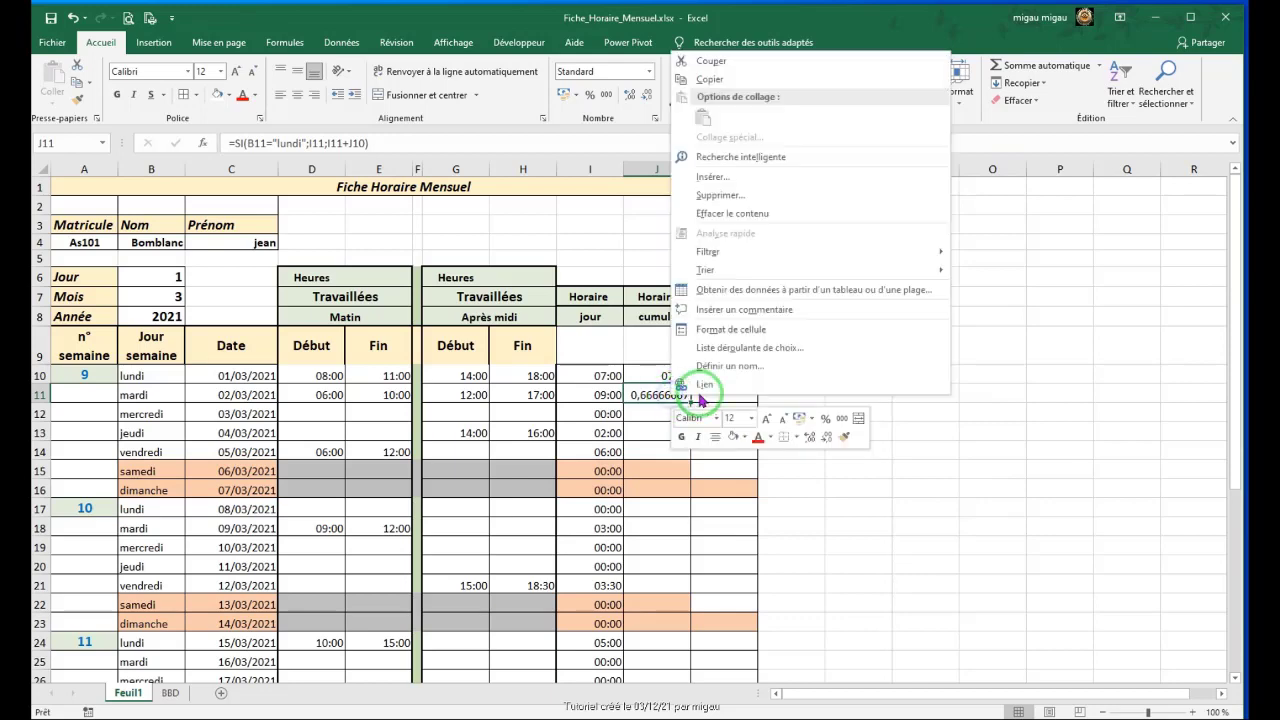
click(750, 343)
click(568, 311)
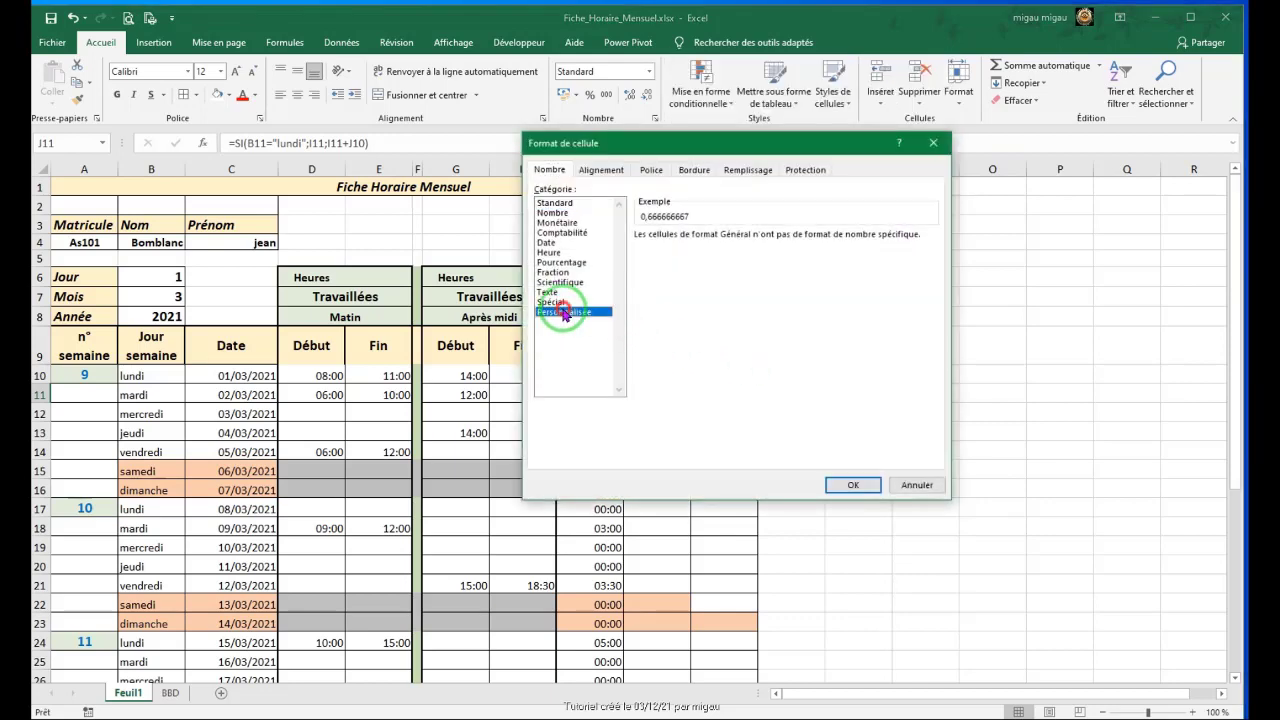
drag(922, 305, 920, 357)
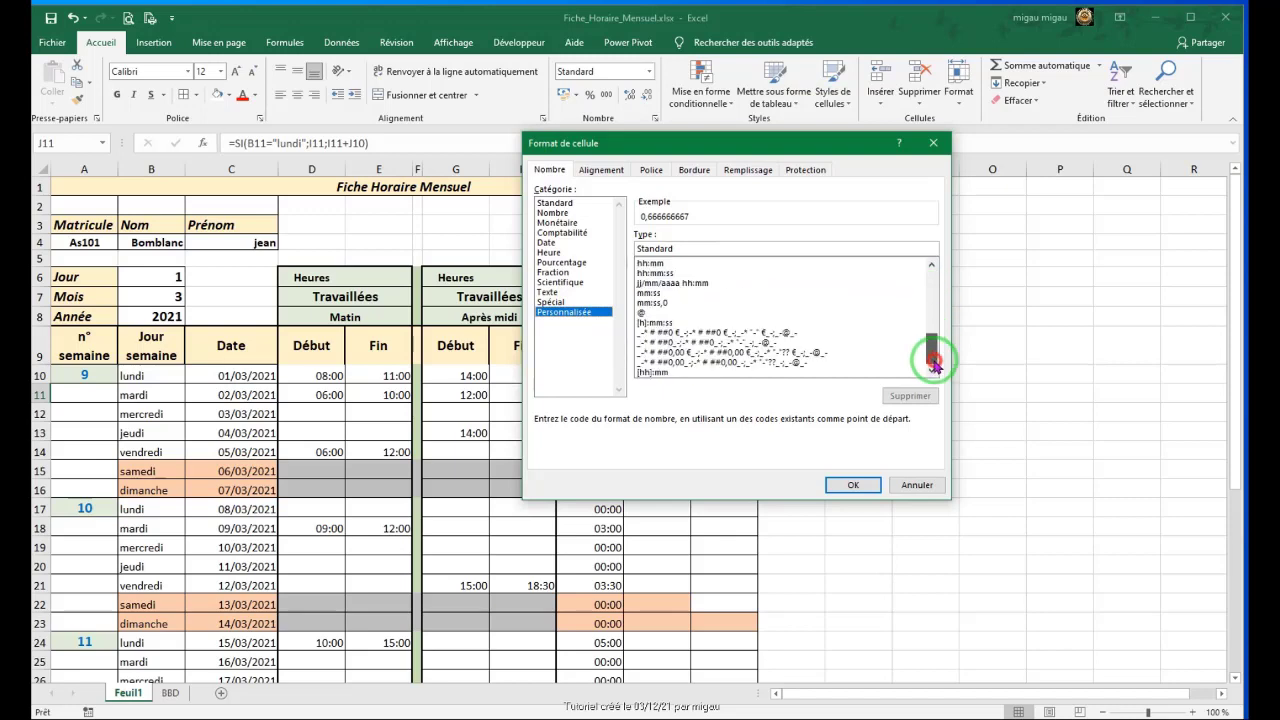
click(655, 372)
click(875, 488)
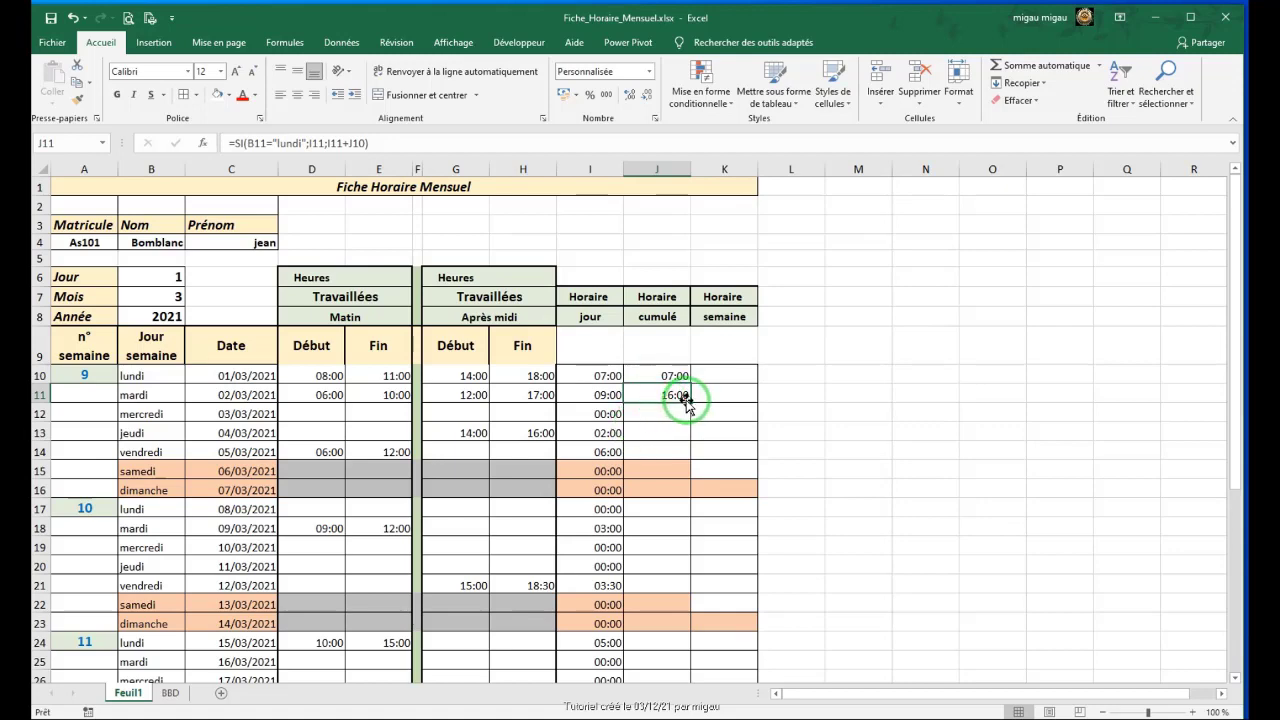
Step: Fill the cumulative hours formula from J11 down to J40 and review the running totals for each week
drag(690, 401, 694, 643)
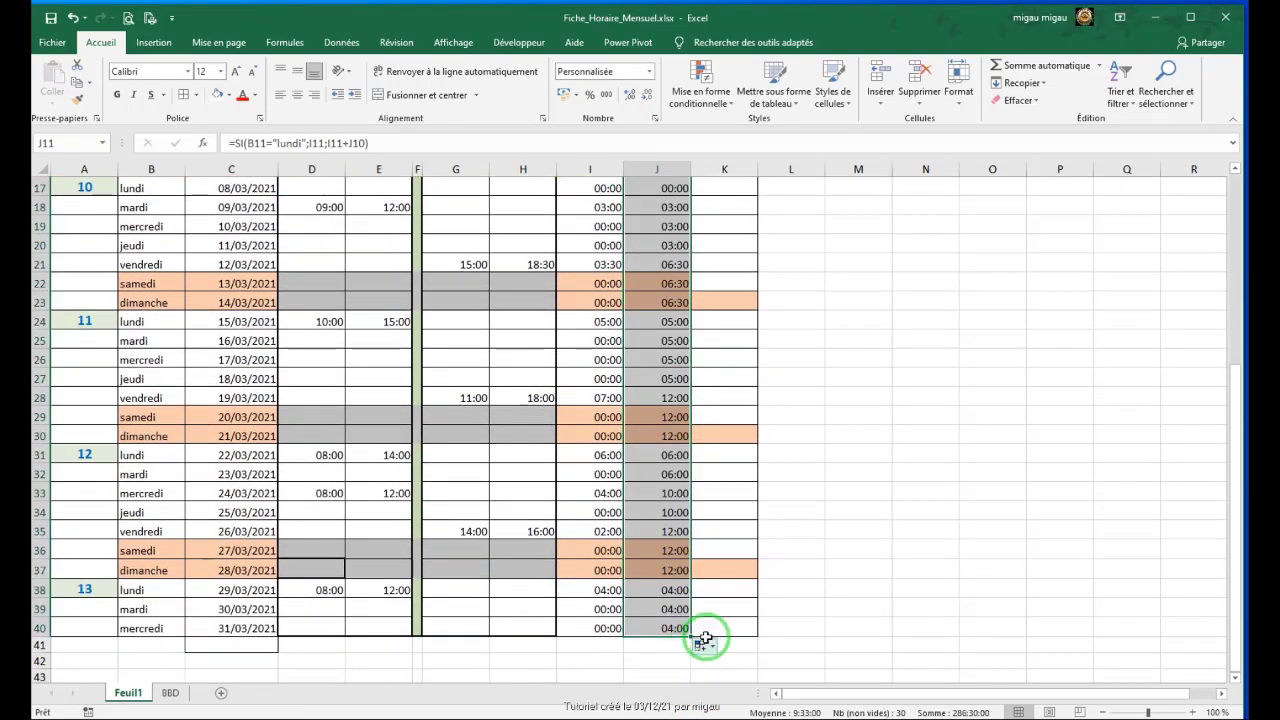
click(771, 621)
scroll(480, 420, up, 5)
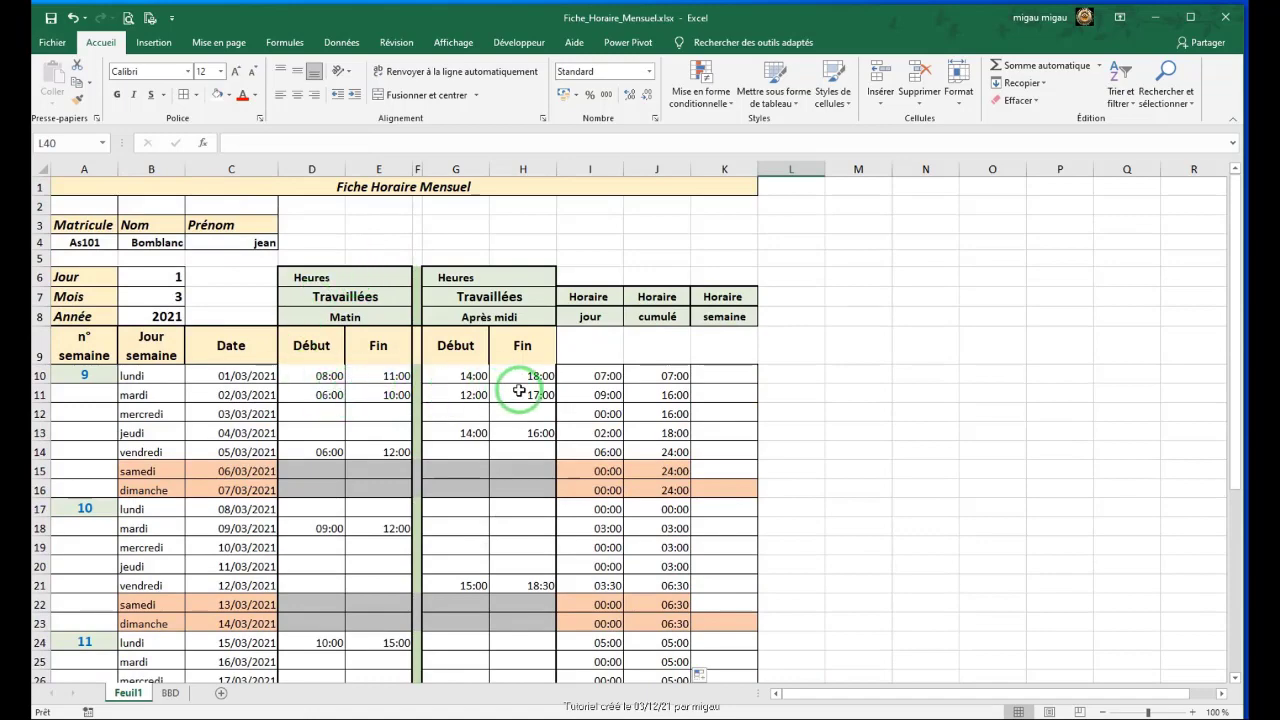
scroll(514, 391, down, 5)
scroll(636, 440, down, 5)
scroll(656, 434, up, 9)
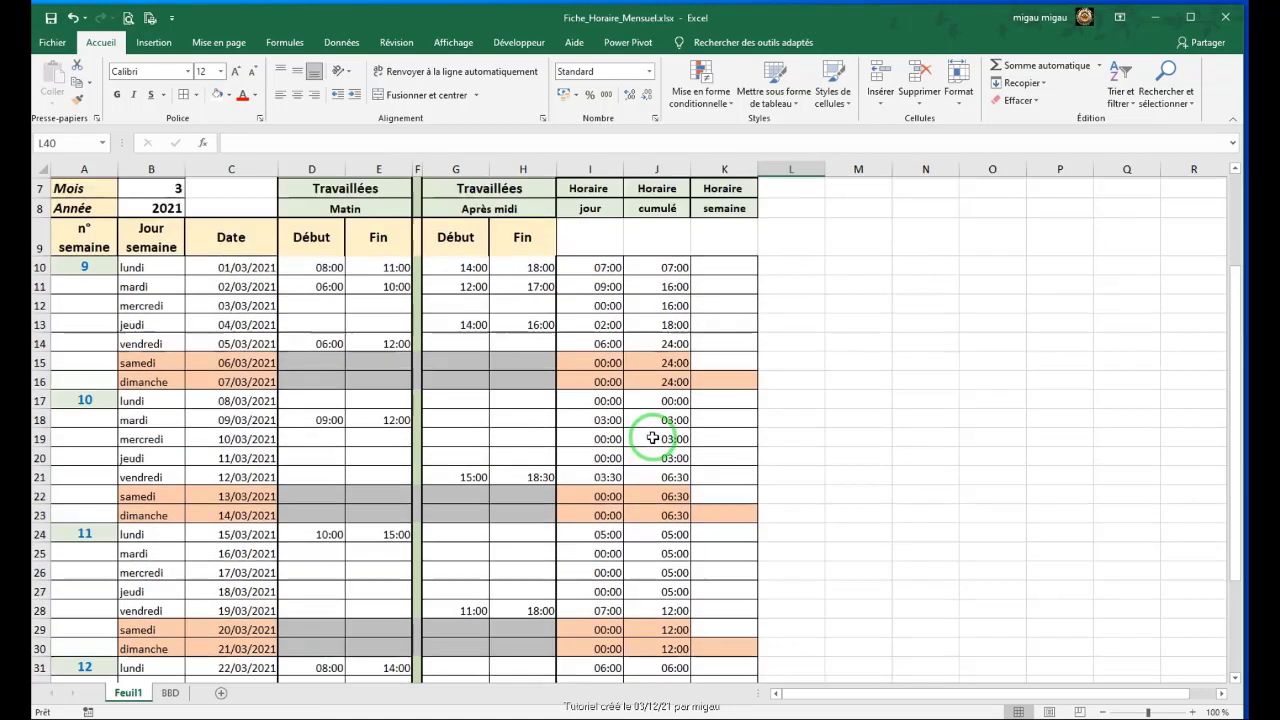
Step: Enter the weekly hours formula =SI(B10="dimanche";J10) in K10 to pick up the cumulative hours on Sundays
click(743, 376)
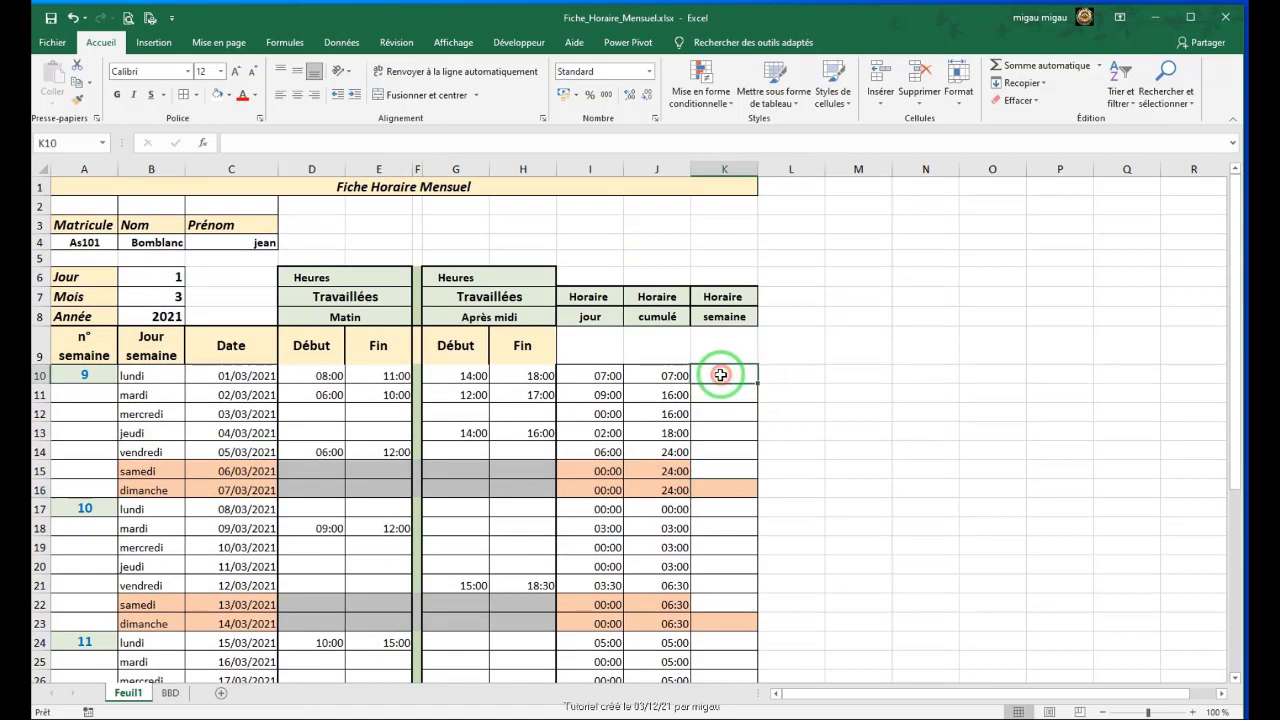
click(718, 488)
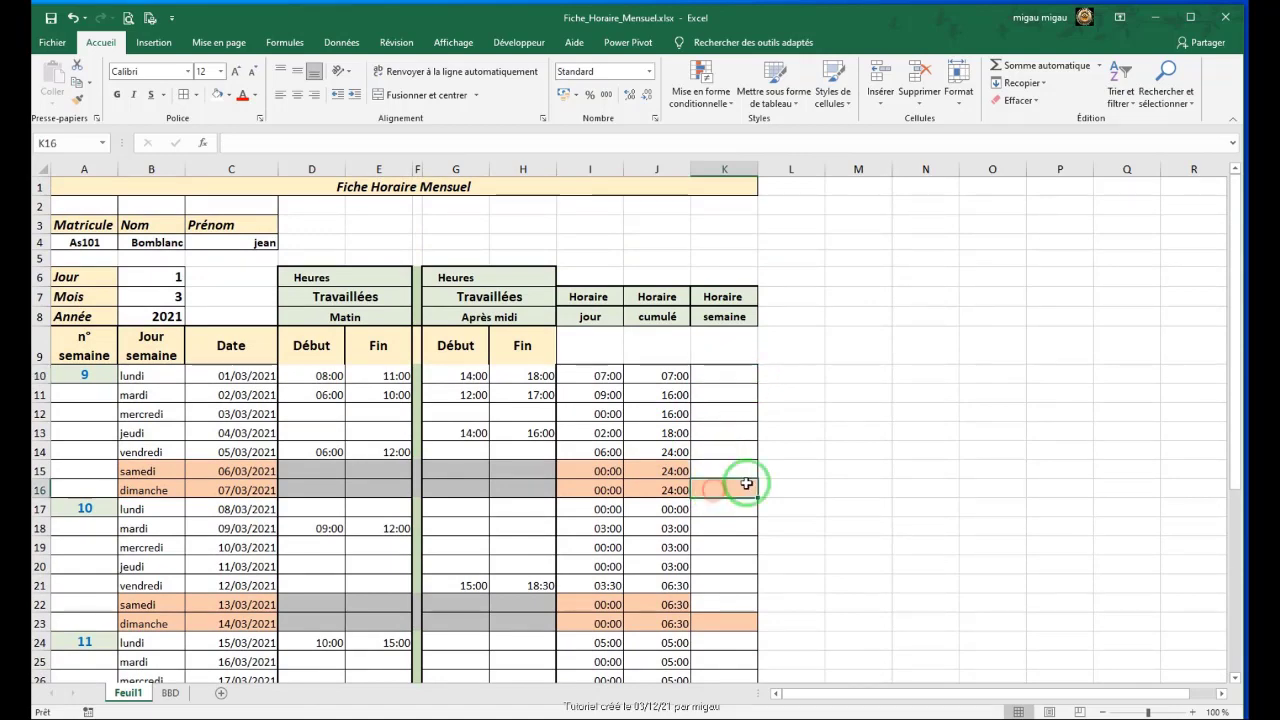
click(722, 372)
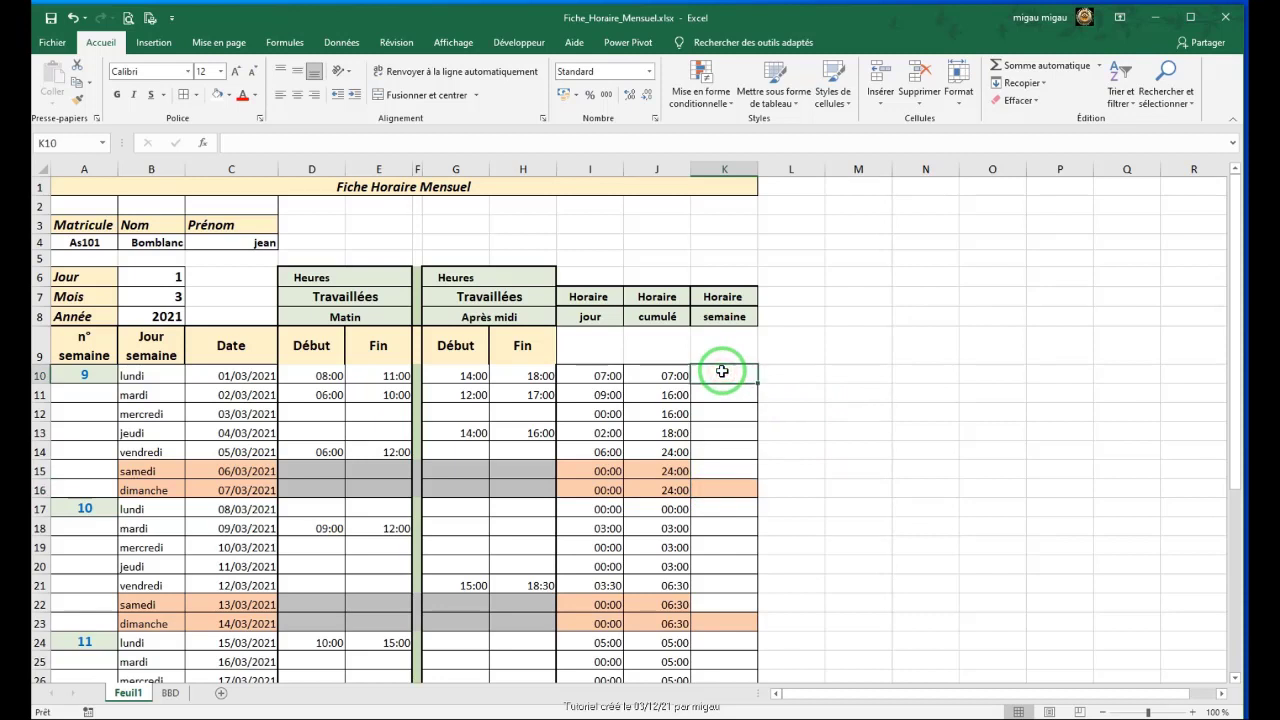
click(233, 142)
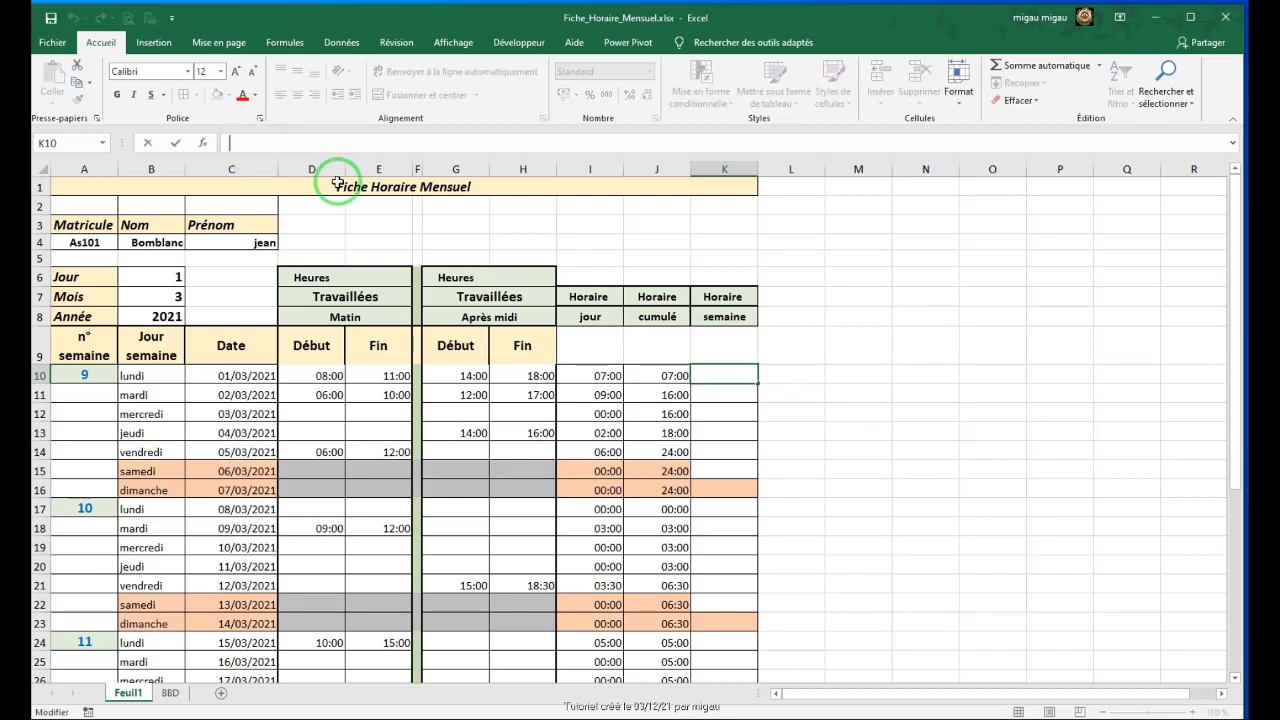
text(=si()
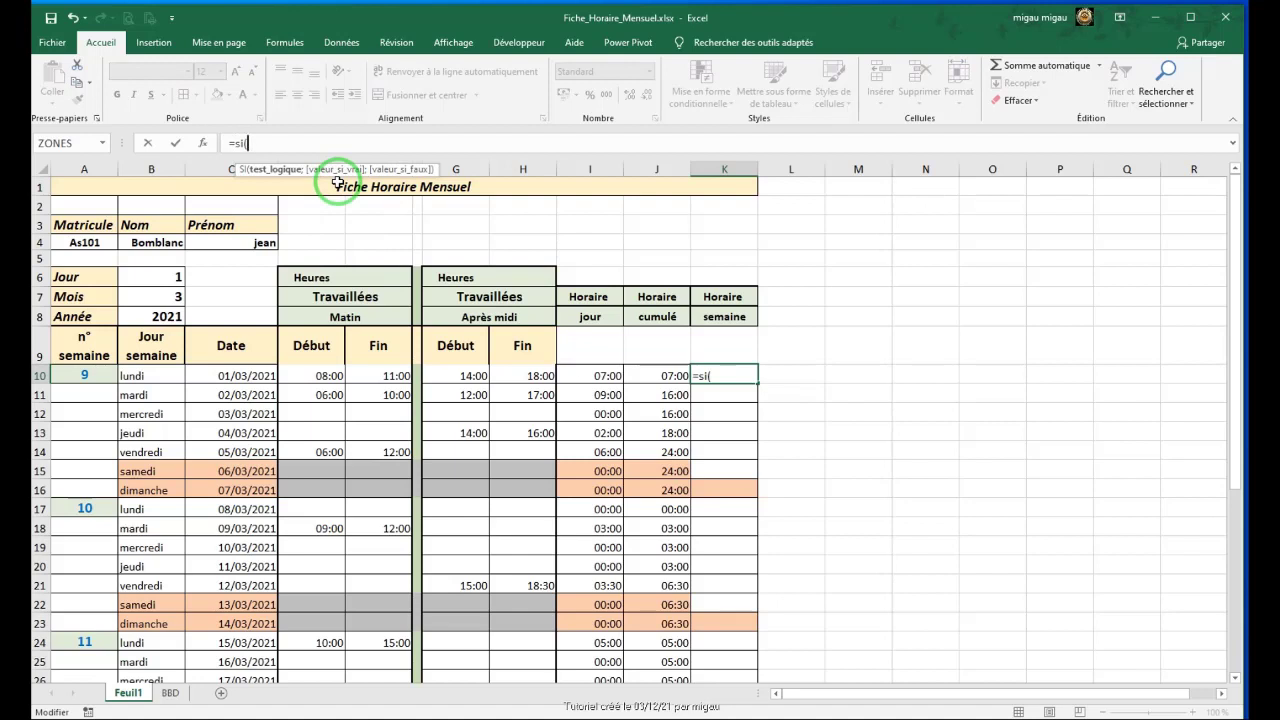
click(145, 376)
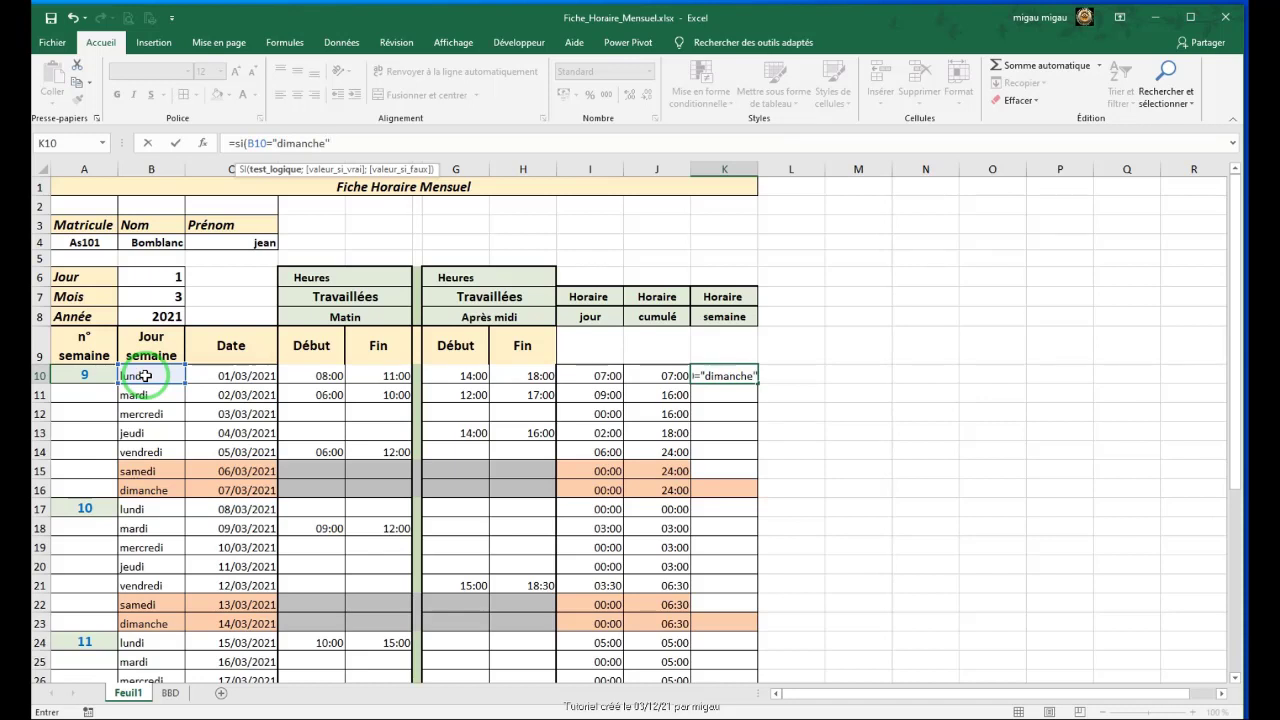
text(;)
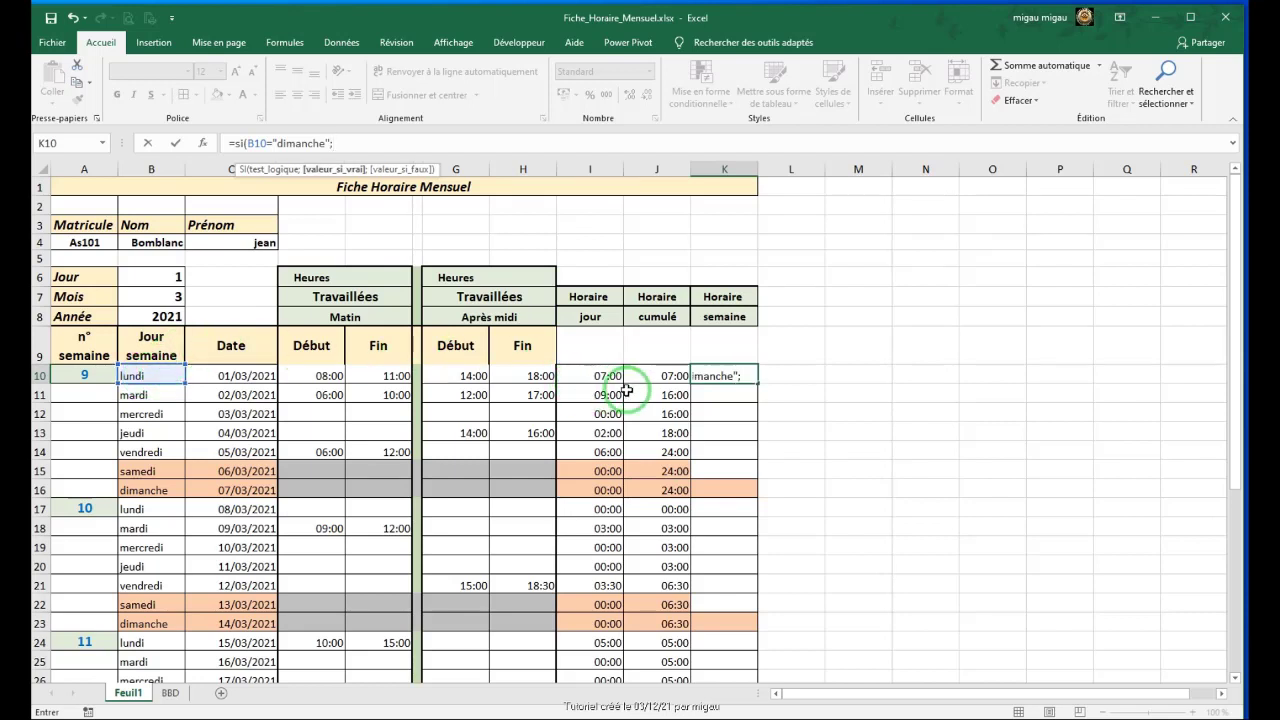
click(663, 378)
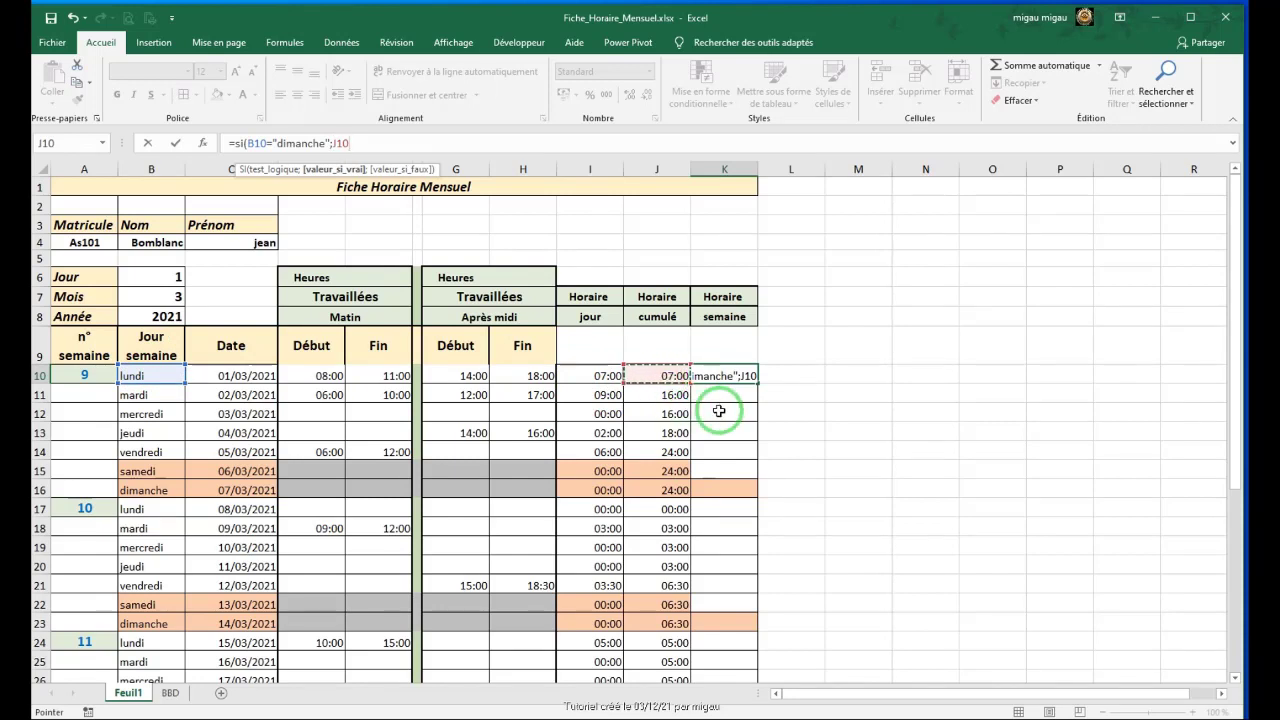
text())
key(Return)
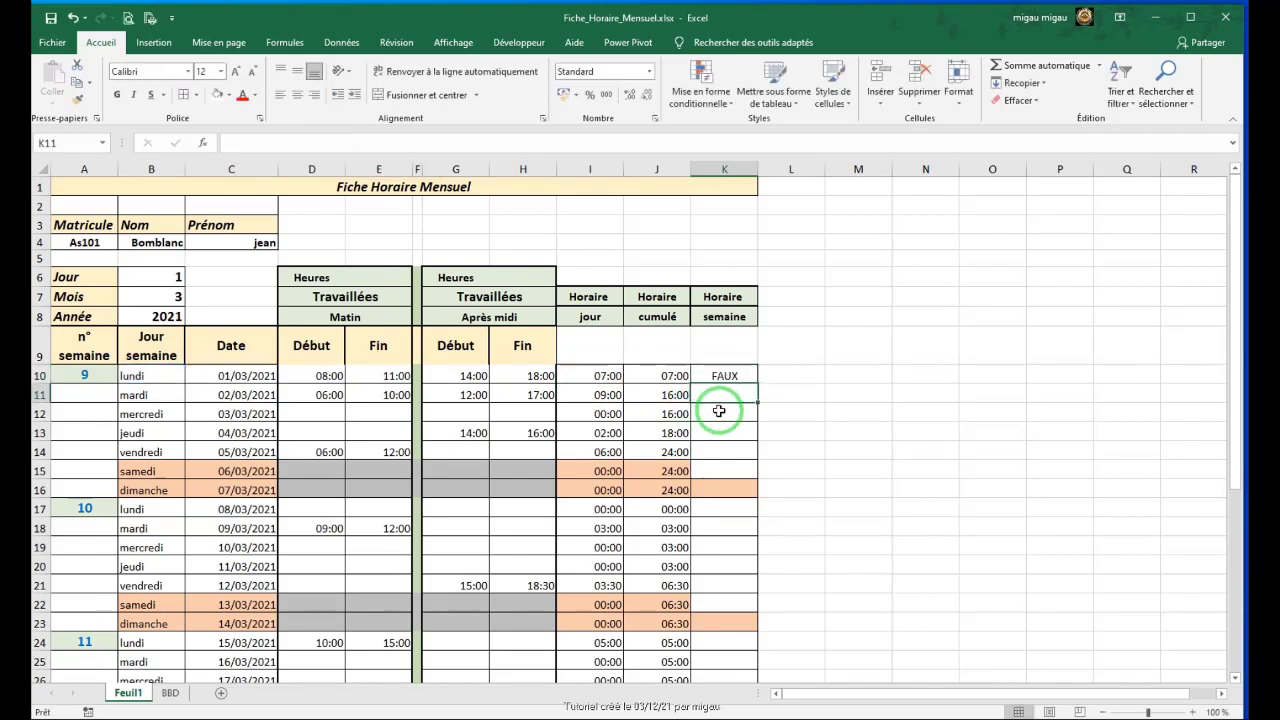
Step: Add an empty-text result for the other days to K10, making the formula =SI(B10="dimanche";J10;"")
click(725, 375)
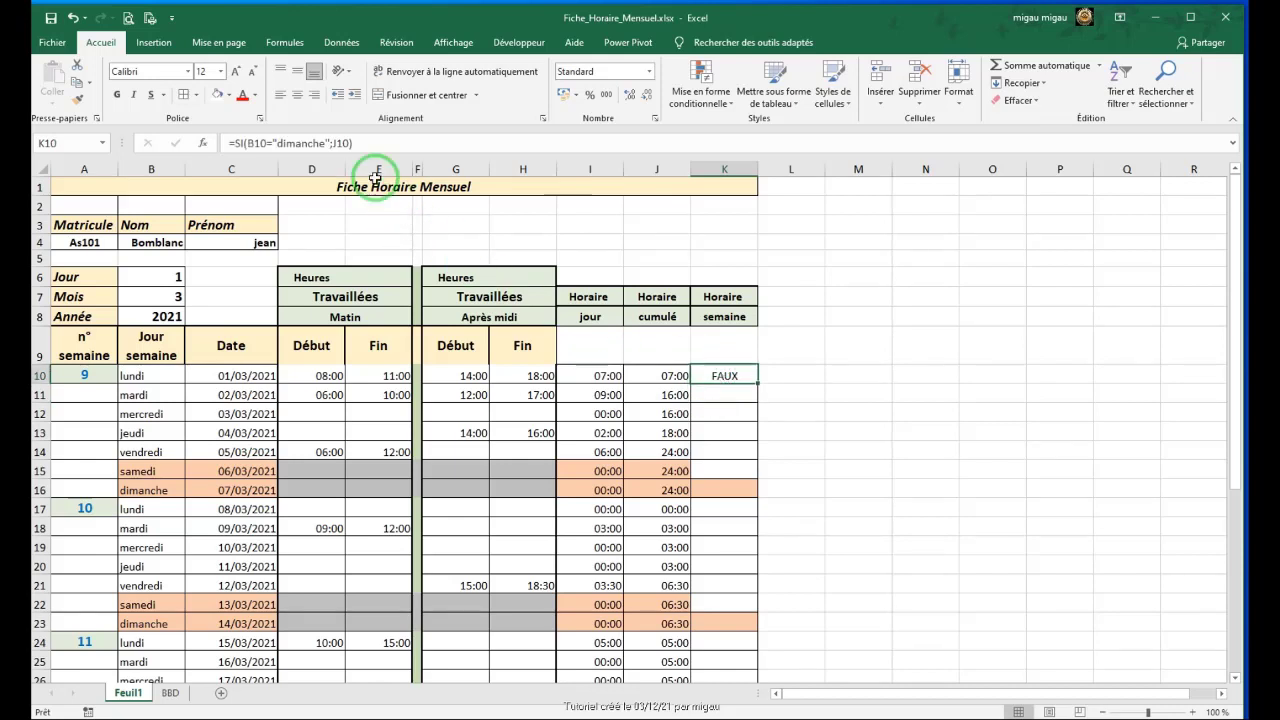
click(348, 143)
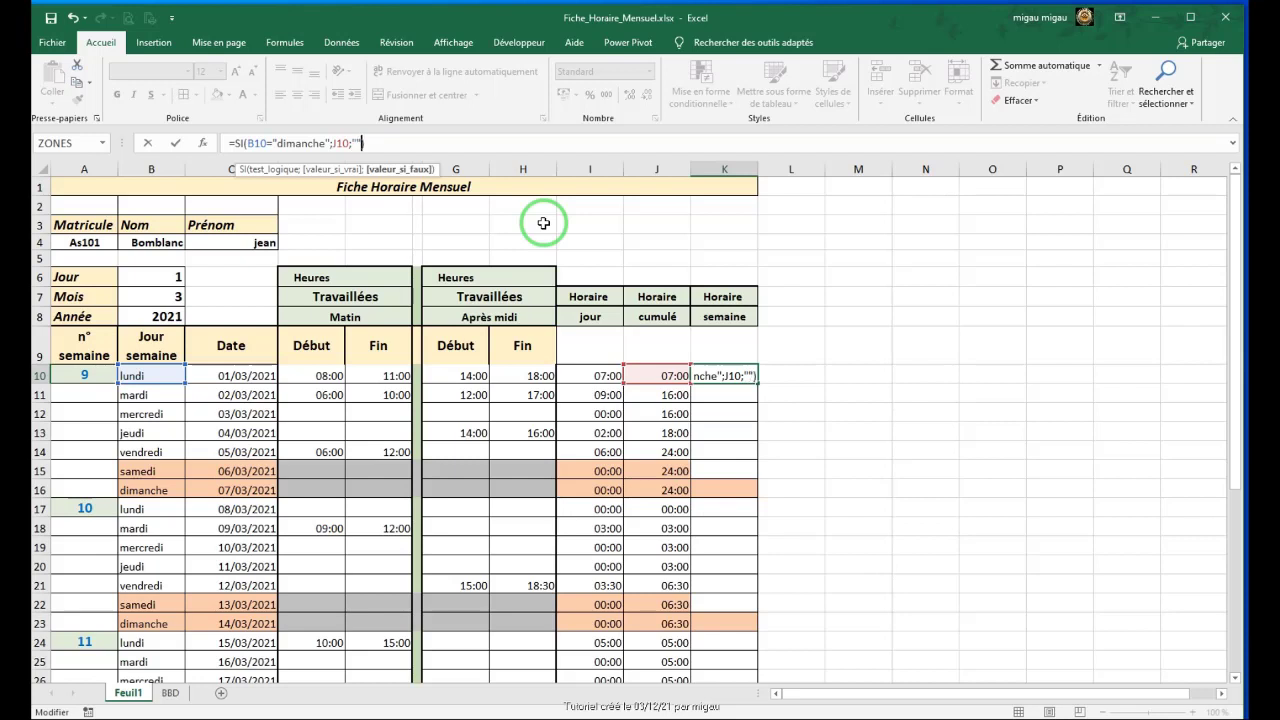
click(381, 141)
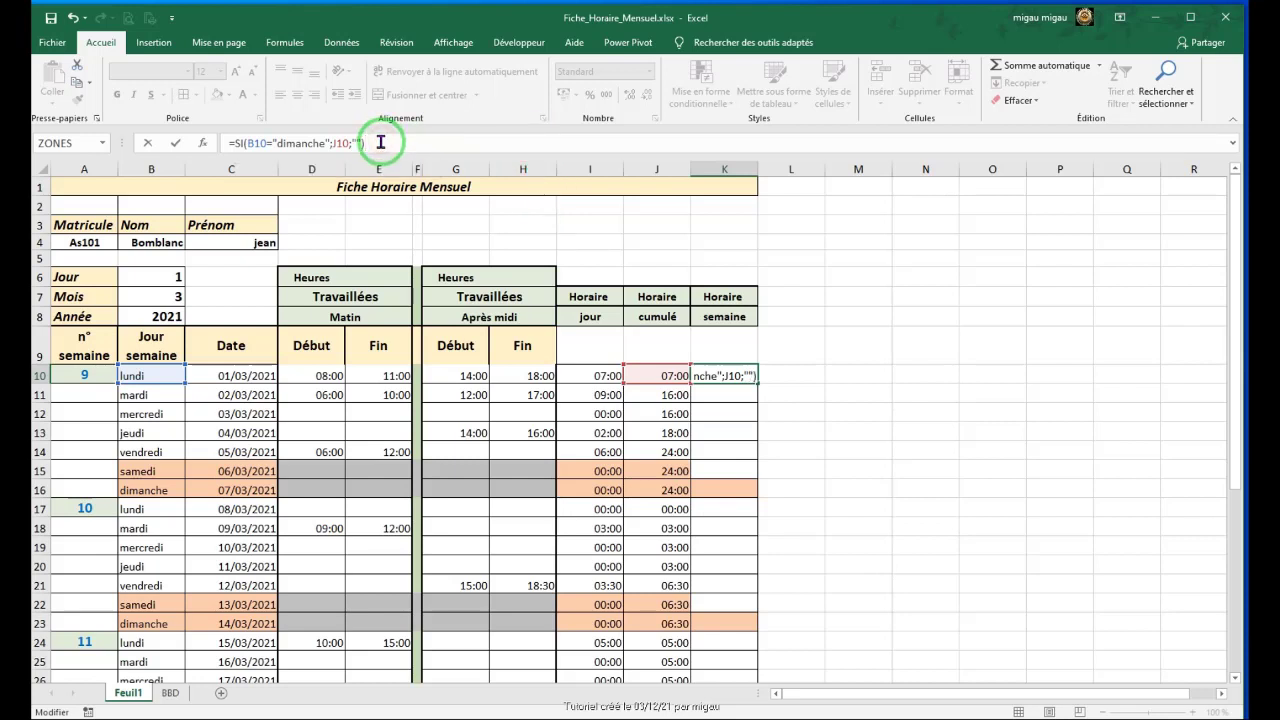
key(Return)
Step: Fill the weekly hours formula from K10 down to K40 and check the Sunday rows
click(754, 380)
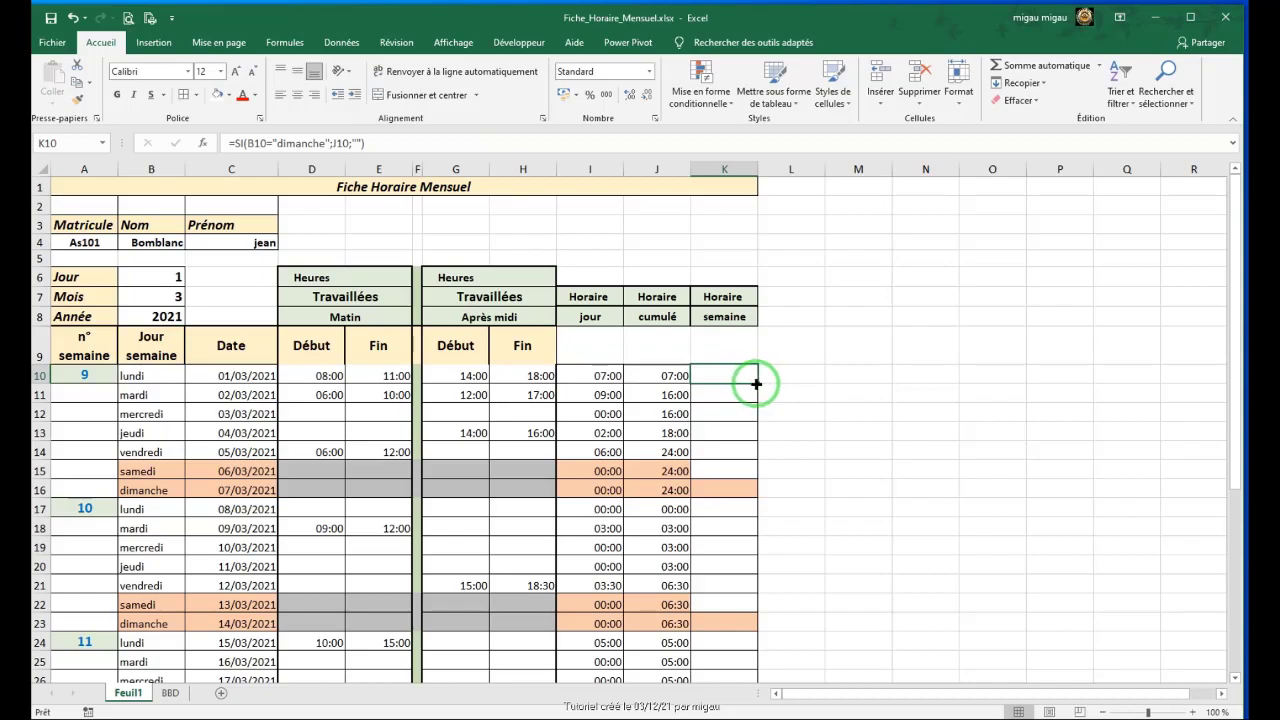
drag(756, 384, 752, 644)
click(1233, 312)
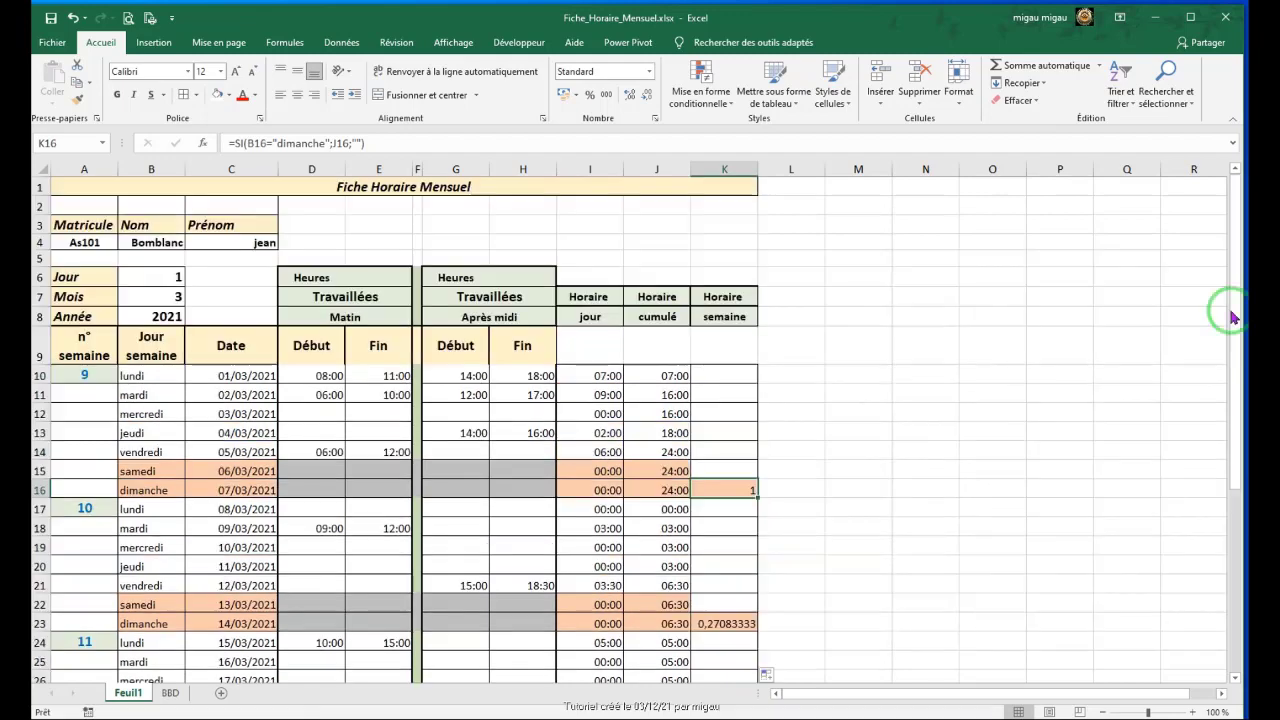
scroll(969, 331, down, 2)
click(723, 378)
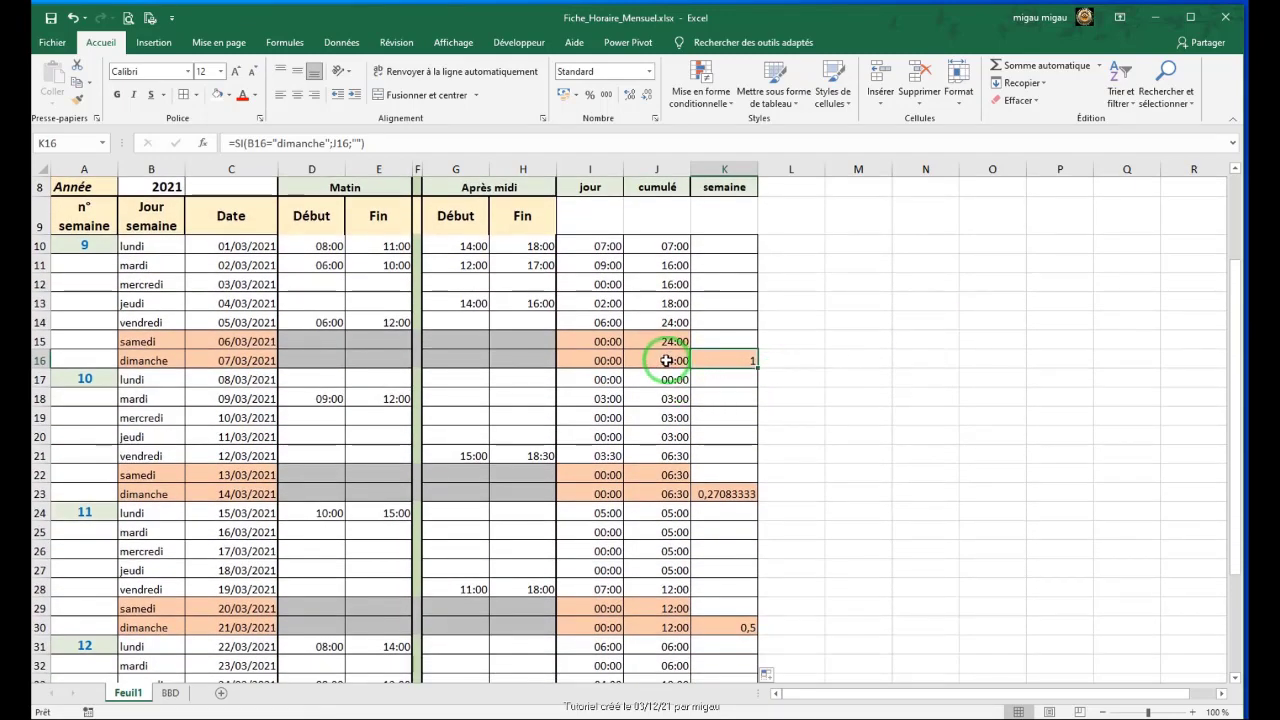
scroll(851, 340, up, 3)
Step: Format the weekly hours cells K11 to K40 with the custom number format [hh]:mm
click(728, 378)
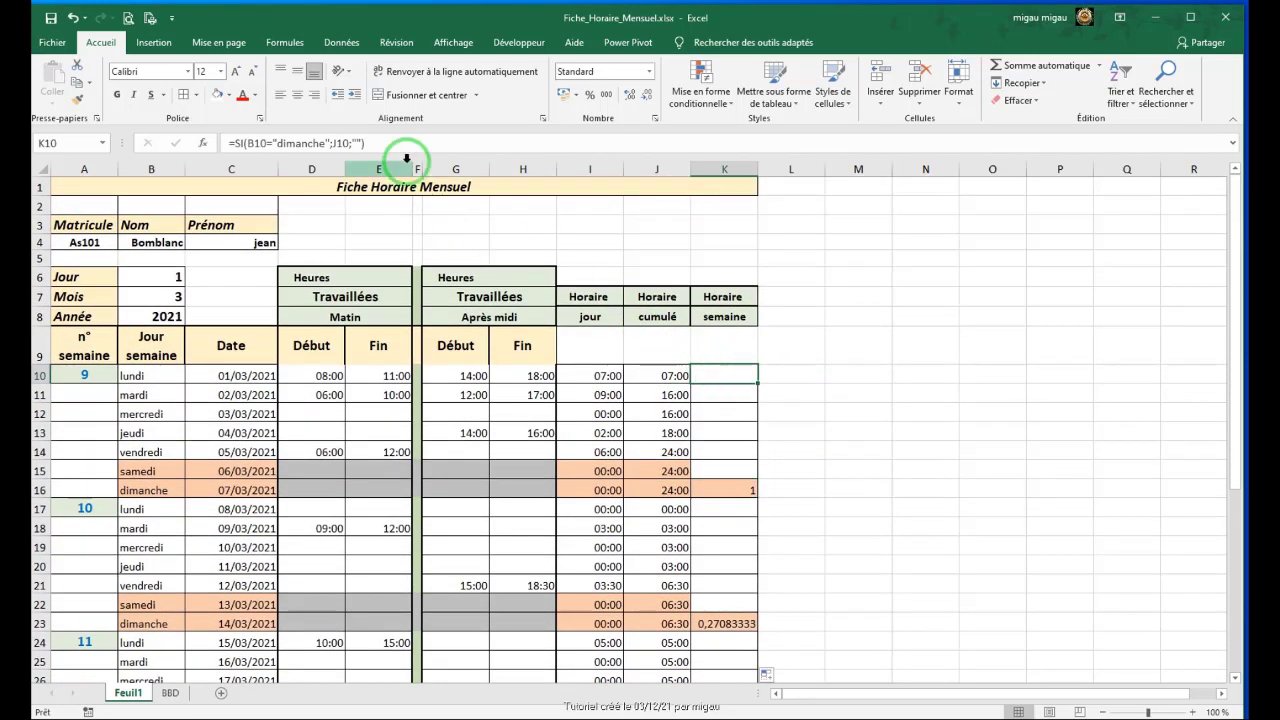
scroll(823, 300, down, 2)
click(727, 264)
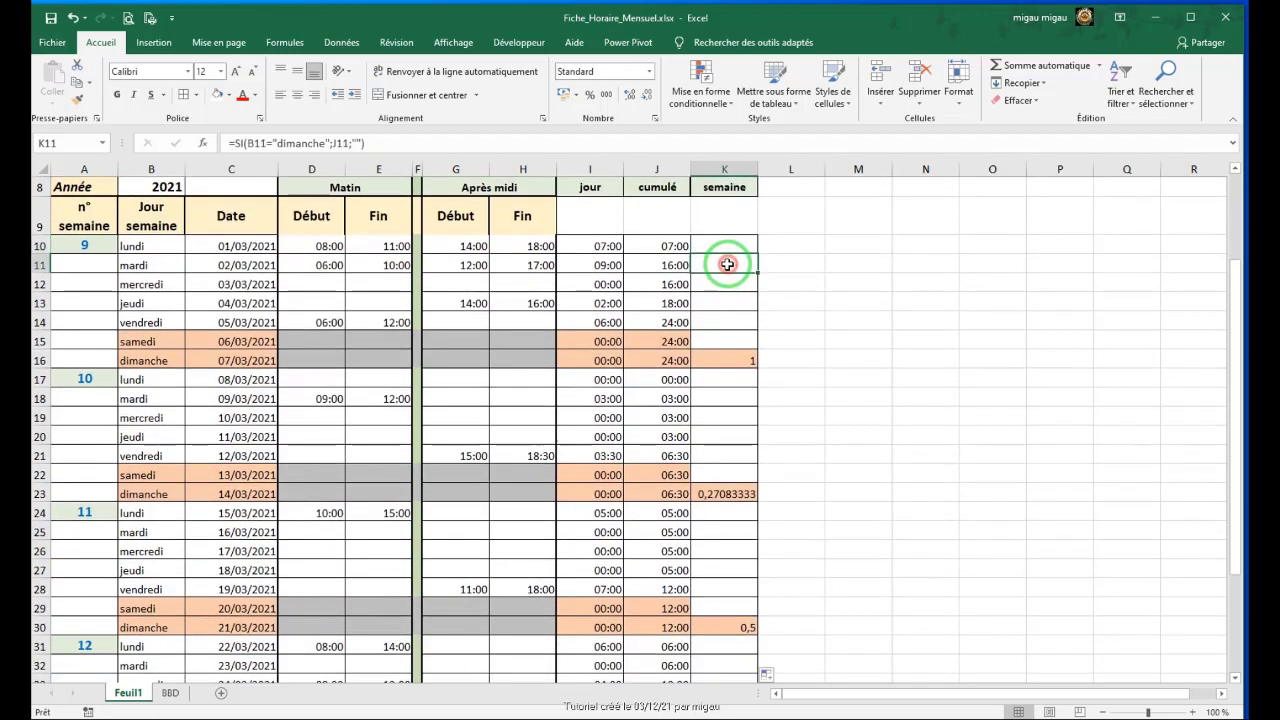
drag(727, 264, 722, 640)
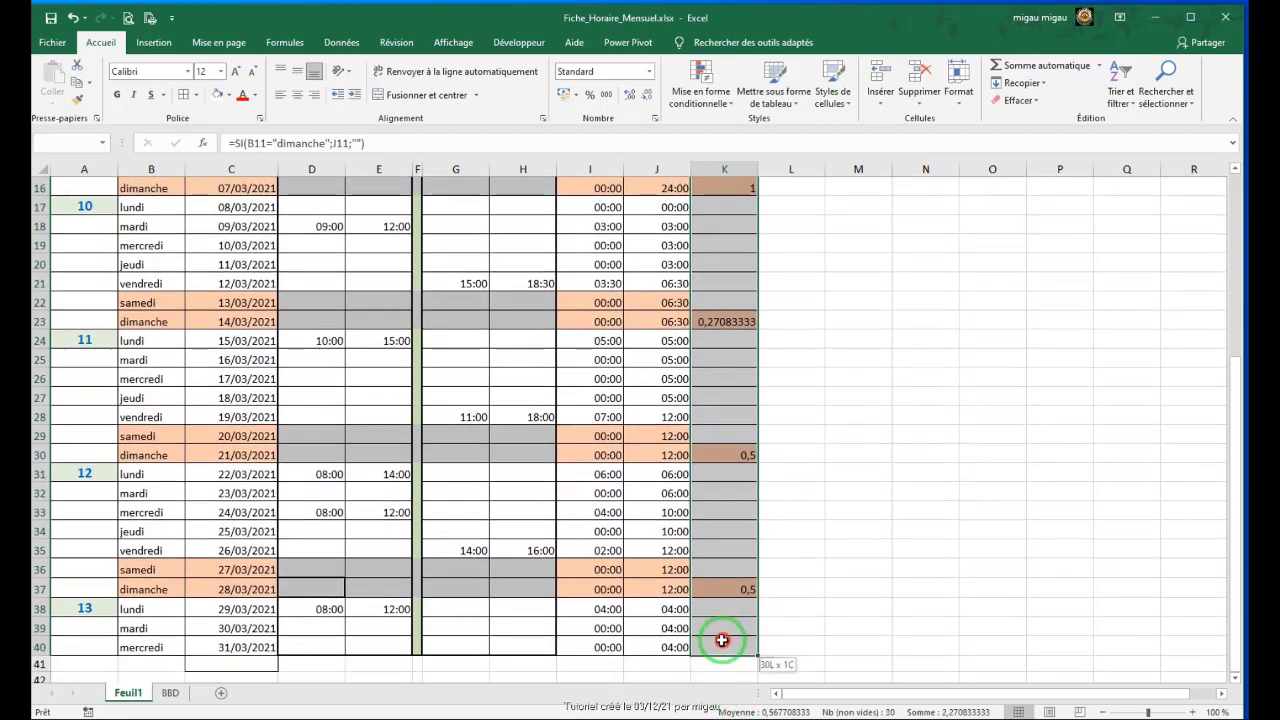
right_click(726, 516)
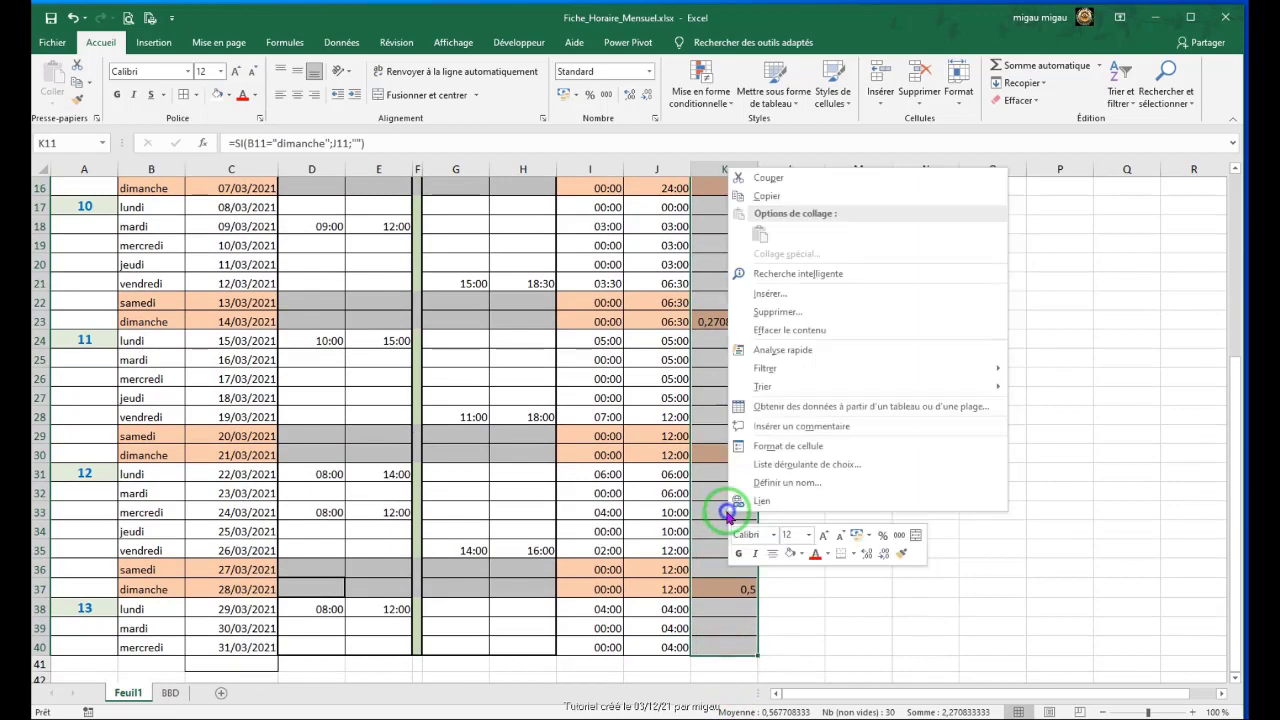
click(782, 446)
click(618, 430)
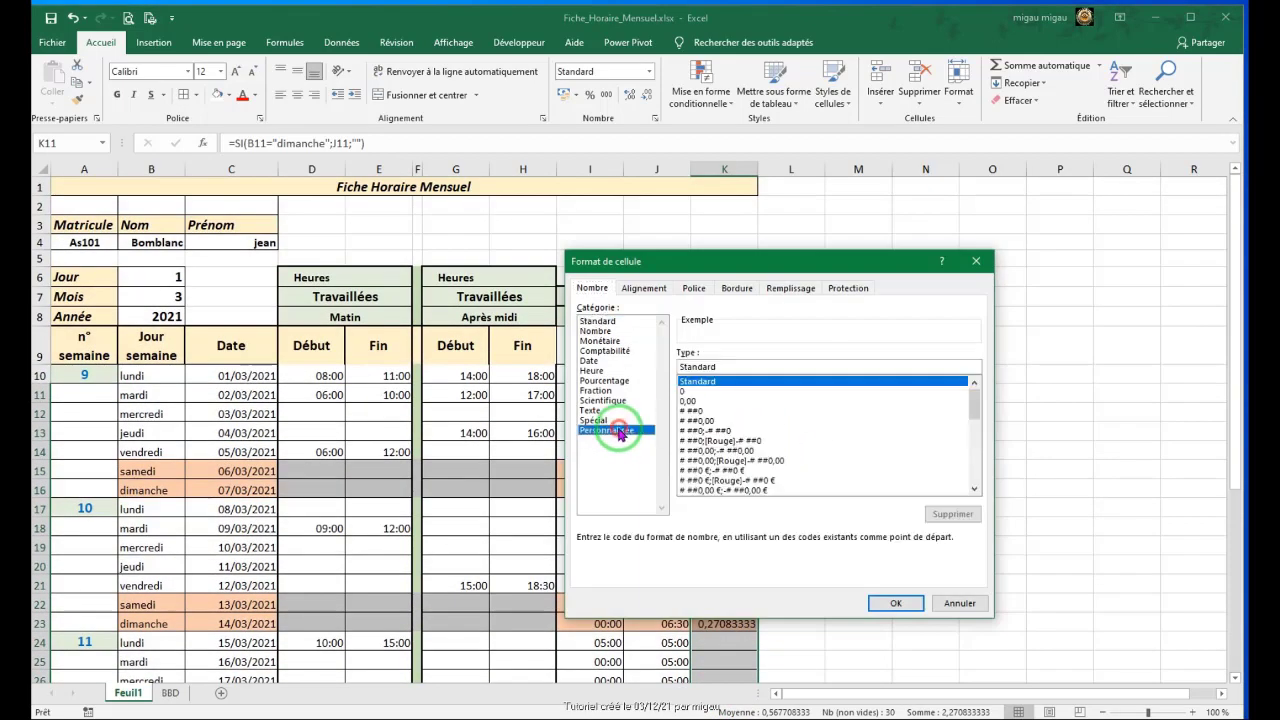
drag(974, 410, 977, 492)
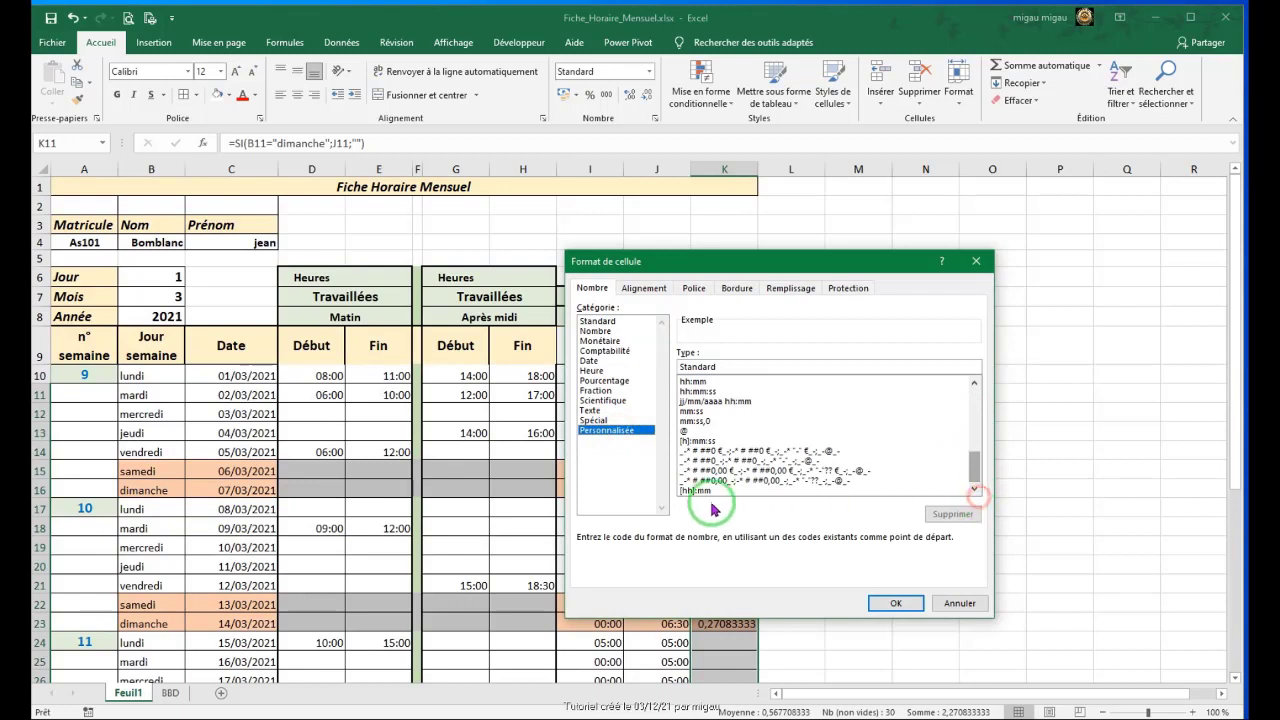
click(698, 493)
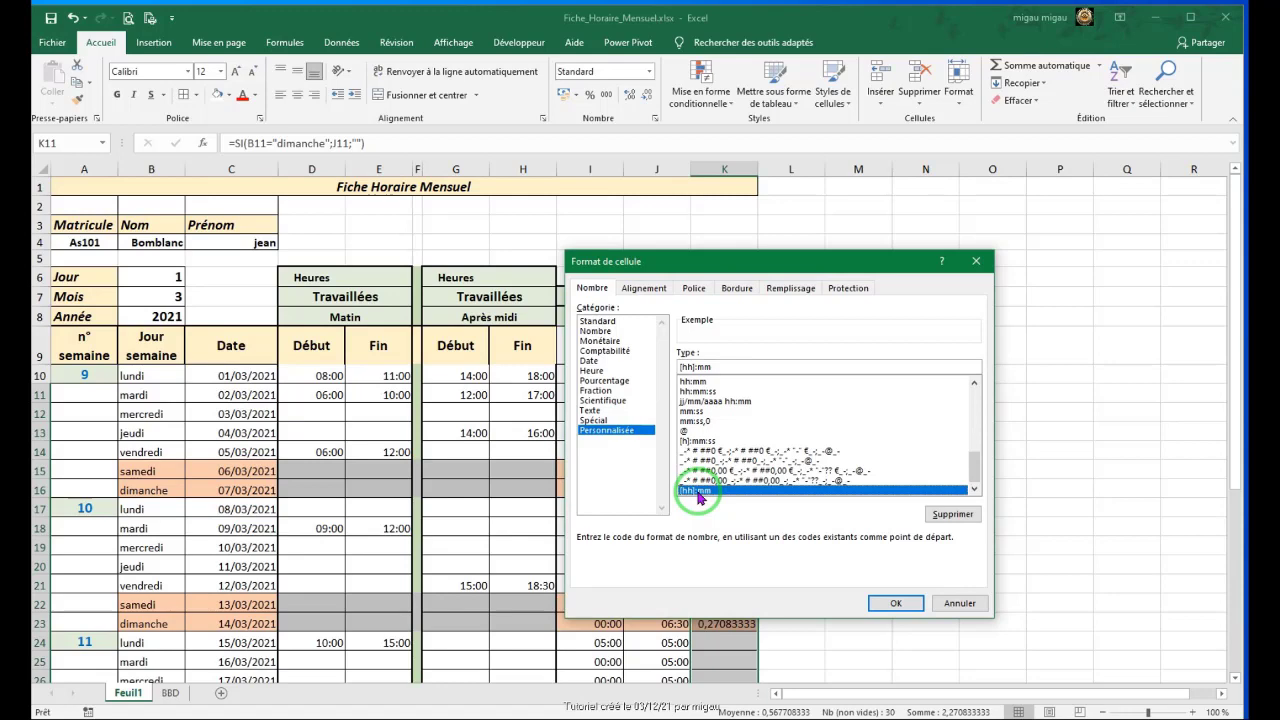
click(897, 604)
scroll(871, 583, down, 5)
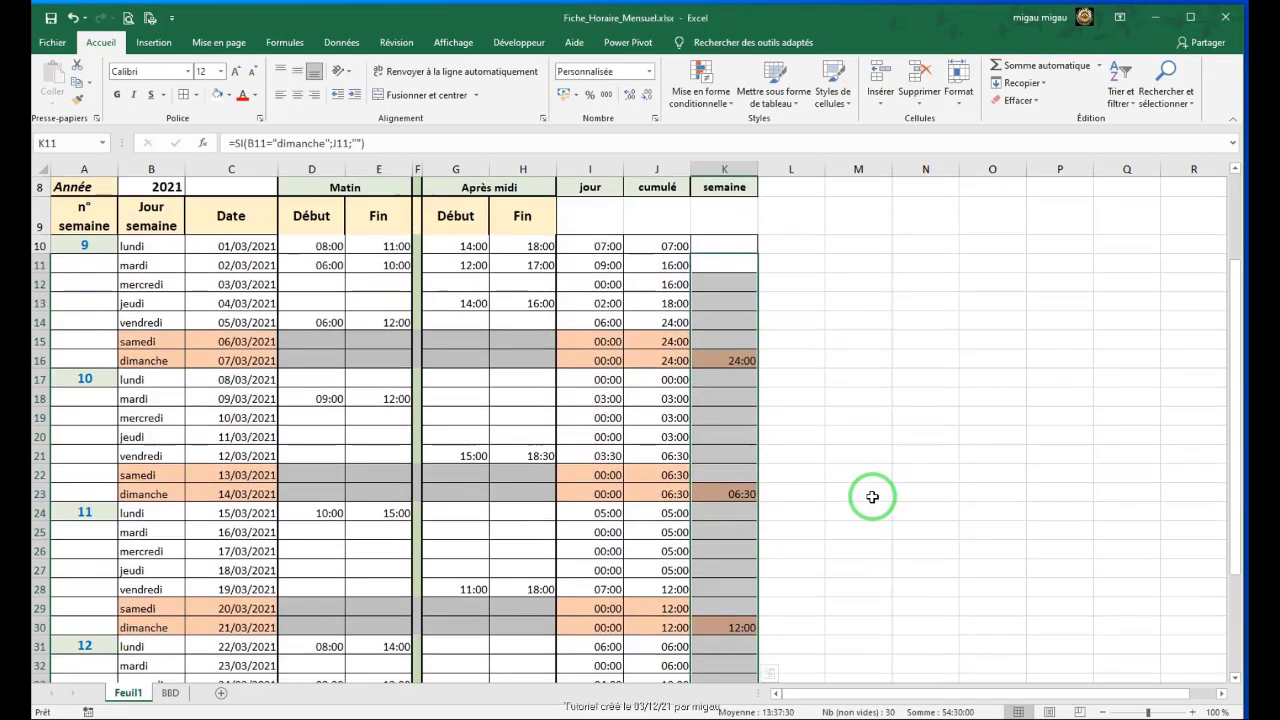
click(825, 423)
Step: Replace the formula in K40 with =J40 to carry over the cumulative hours of the month's last, incomplete week
scroll(803, 331, up, 5)
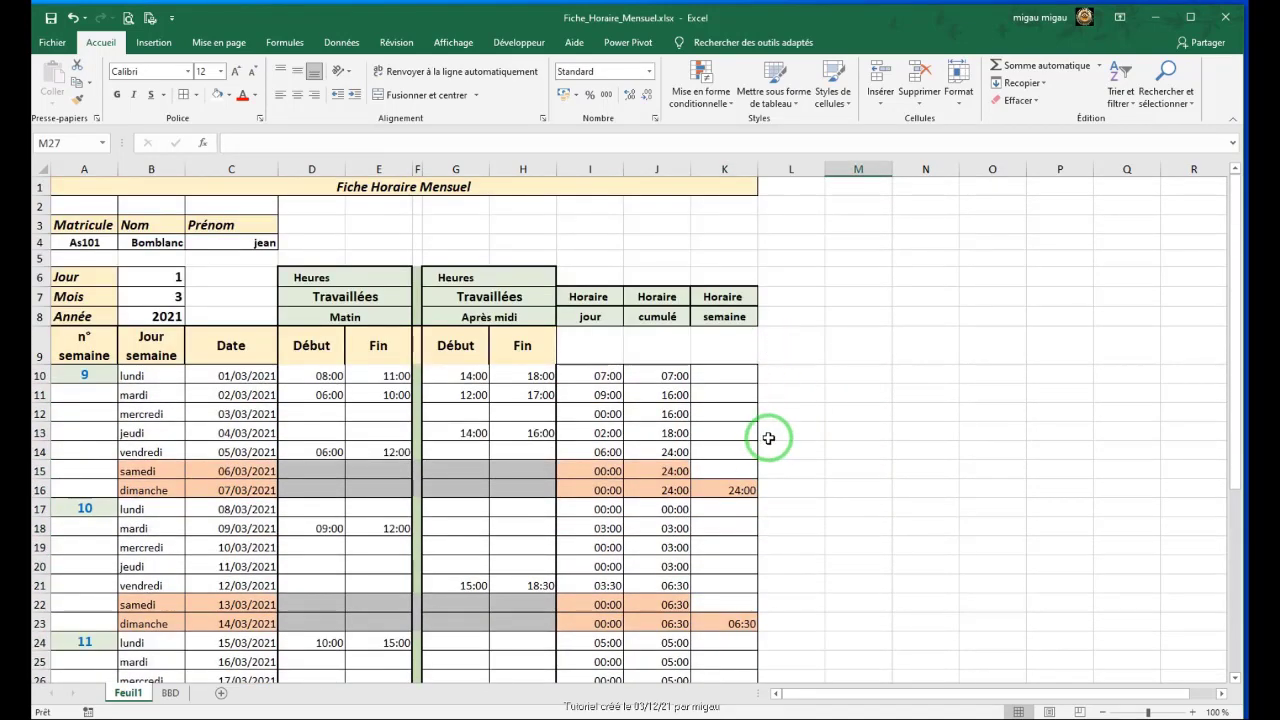
scroll(768, 438, down, 7)
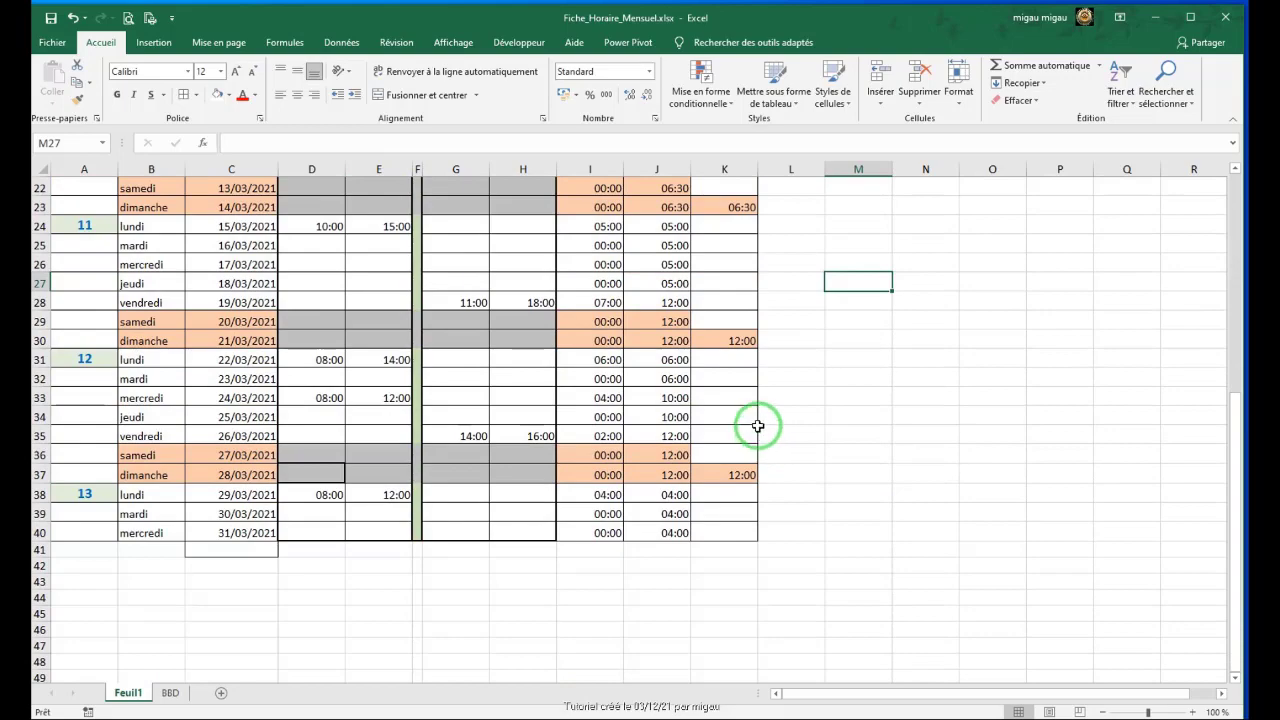
scroll(757, 426, up, 4)
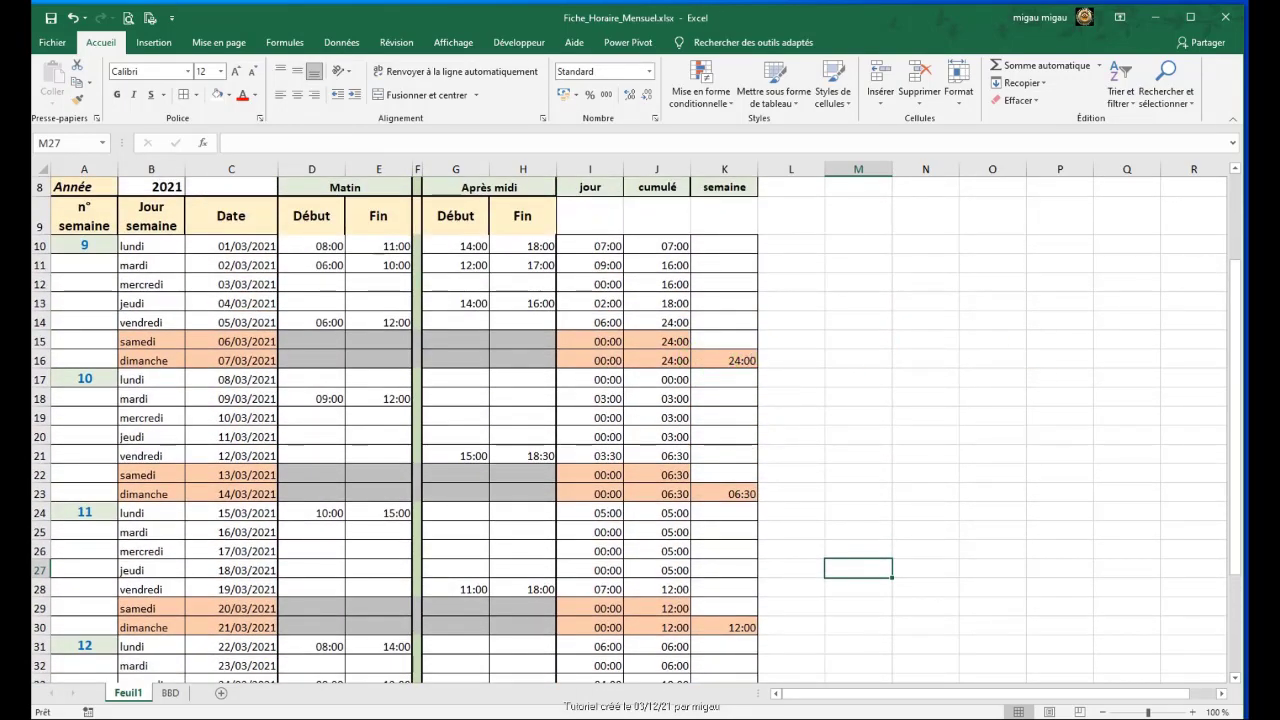
scroll(757, 426, down, 5)
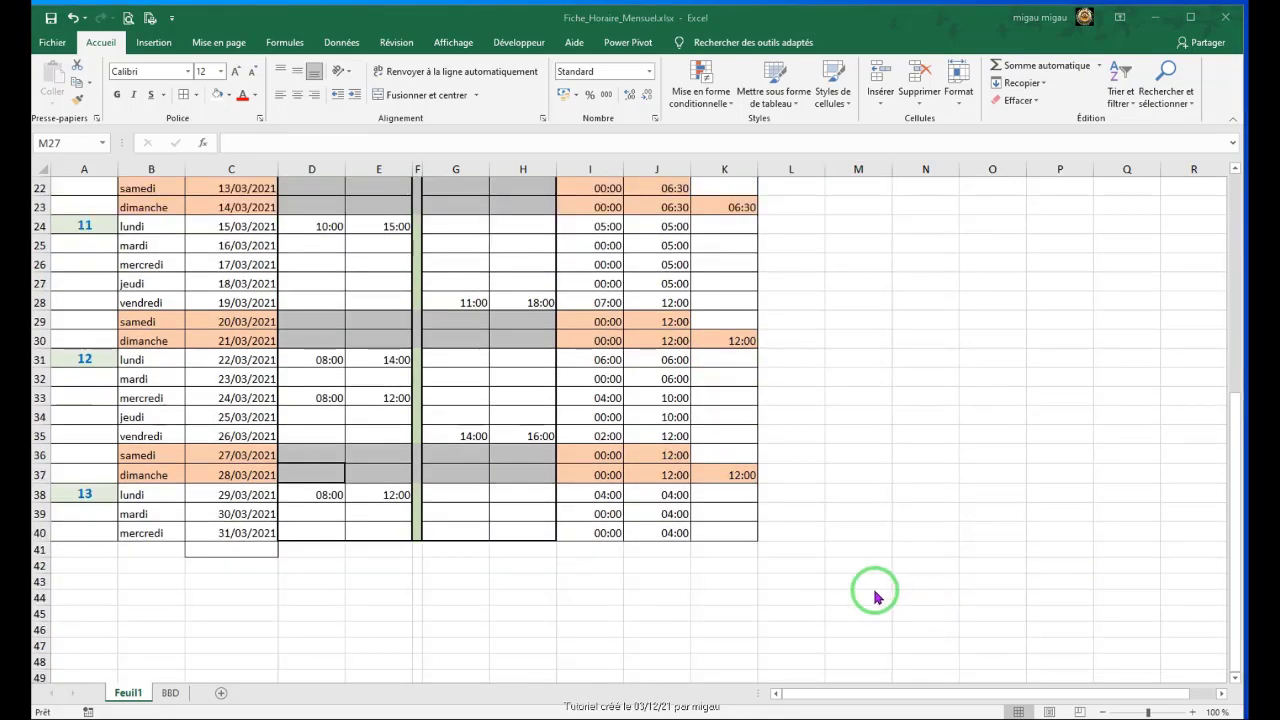
click(731, 532)
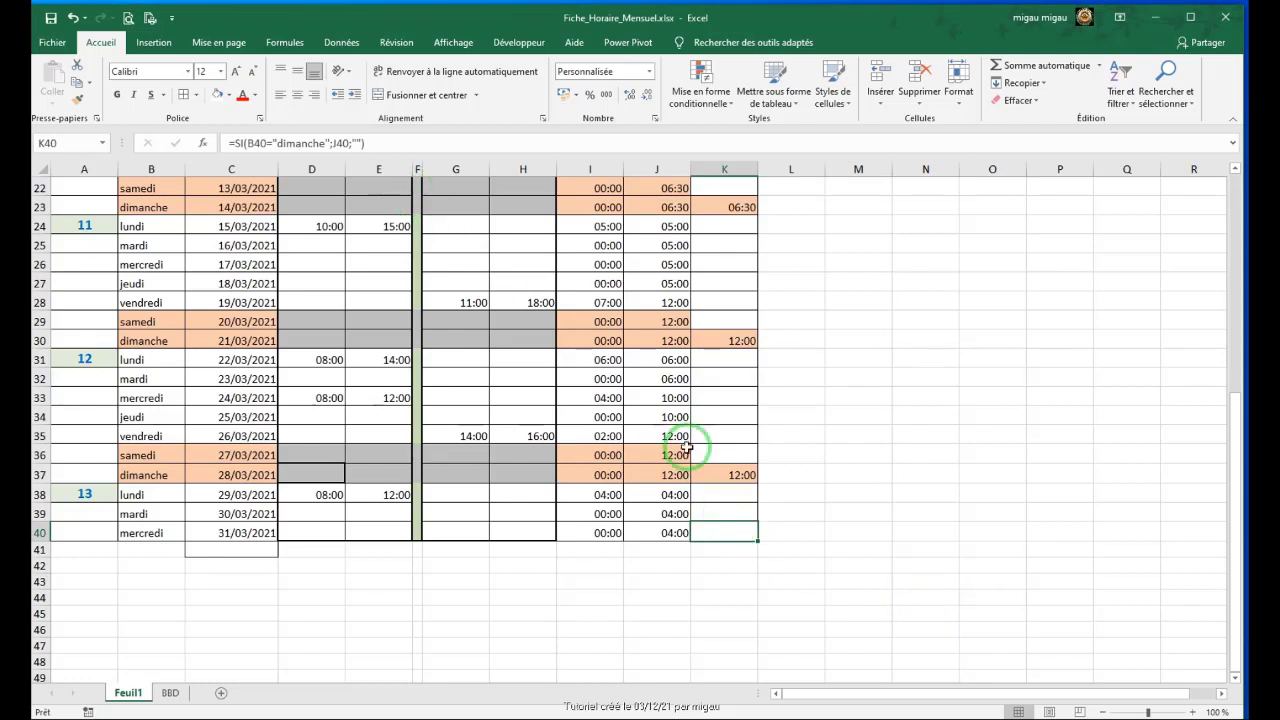
click(202, 143)
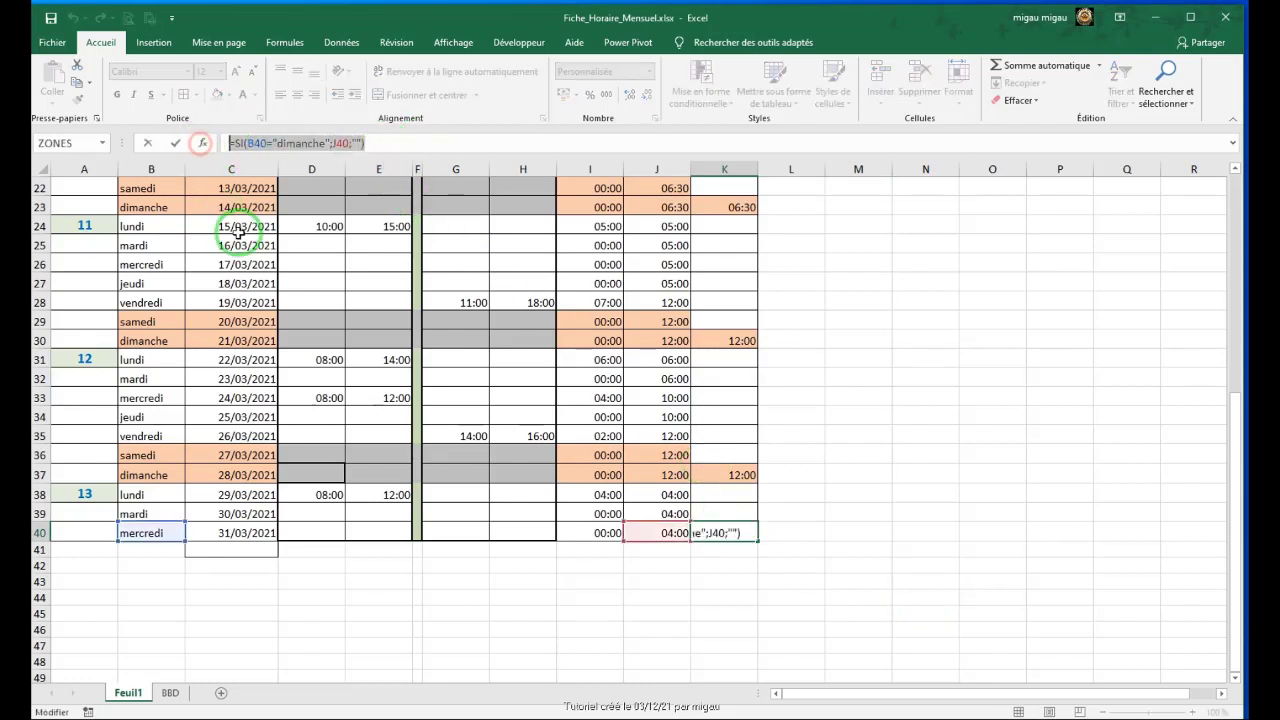
key(BackSpace)
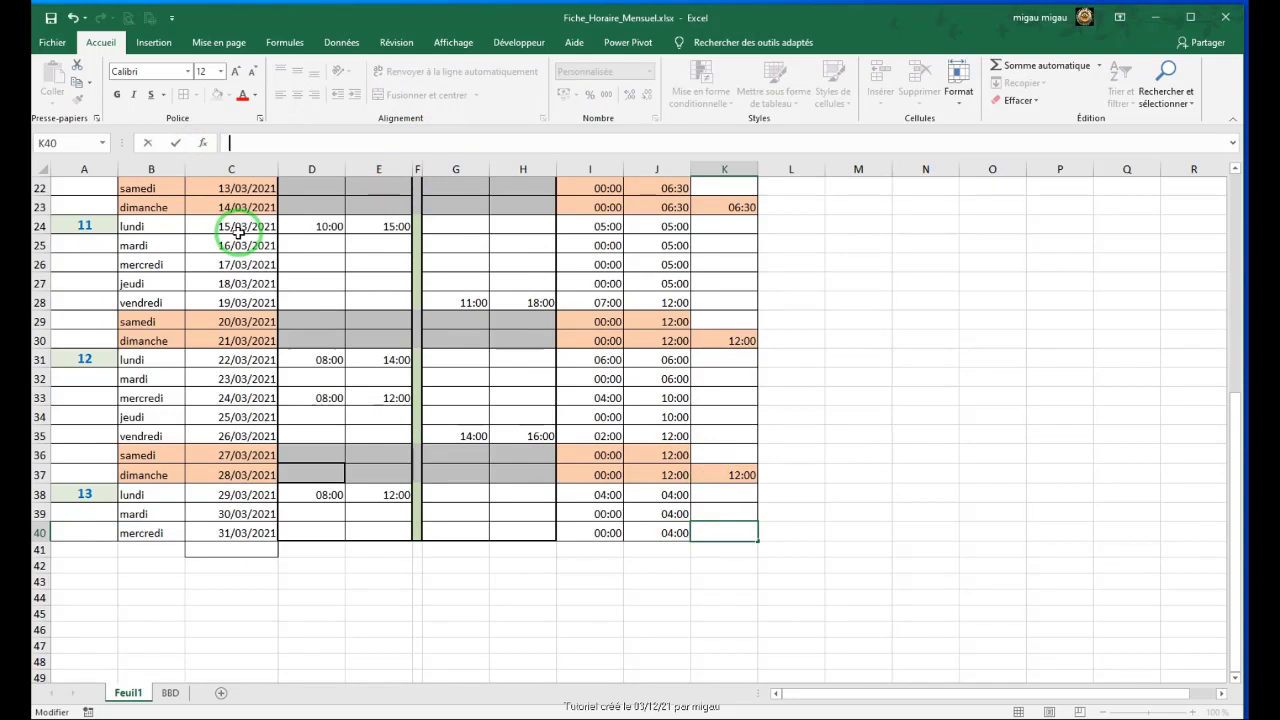
text(=)
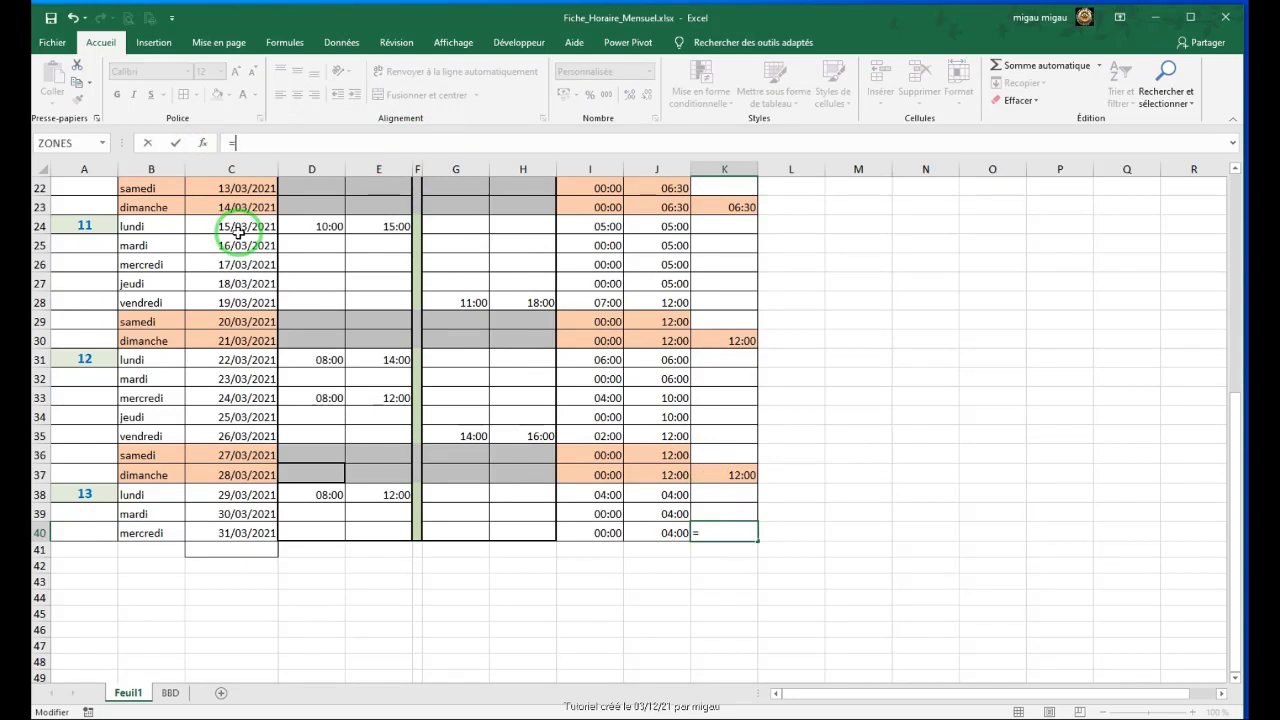
click(668, 533)
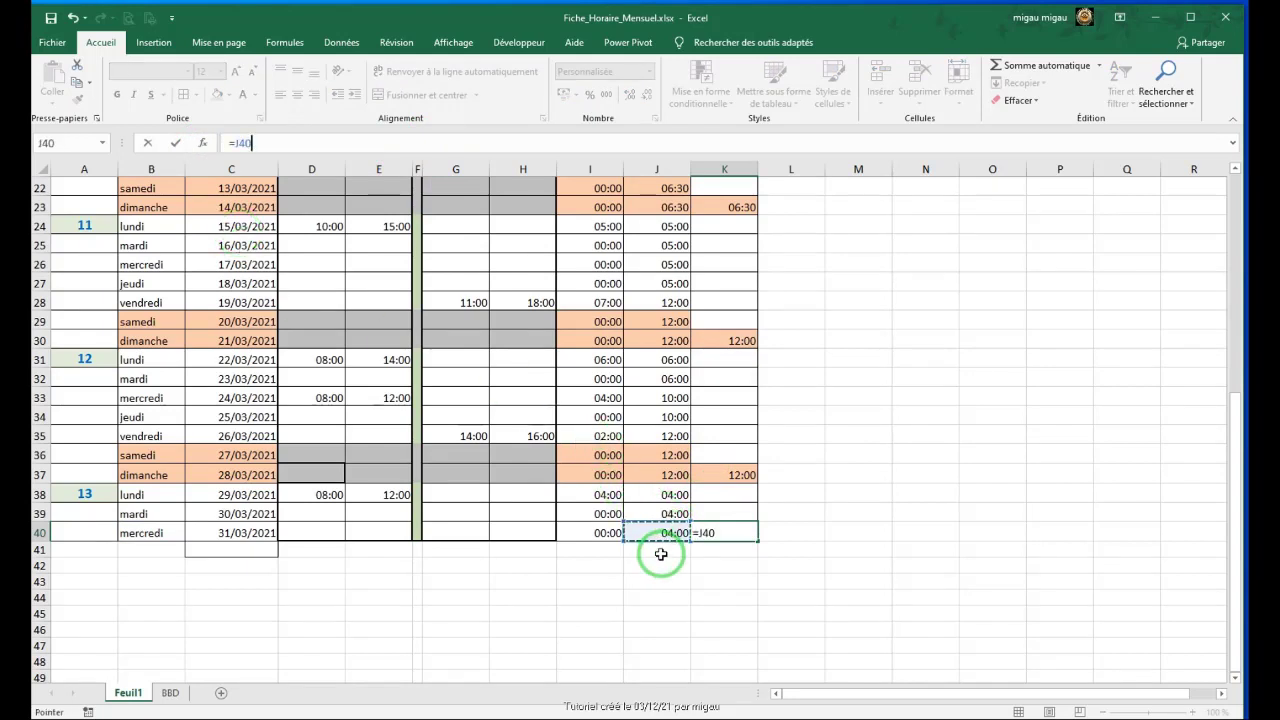
key(Return)
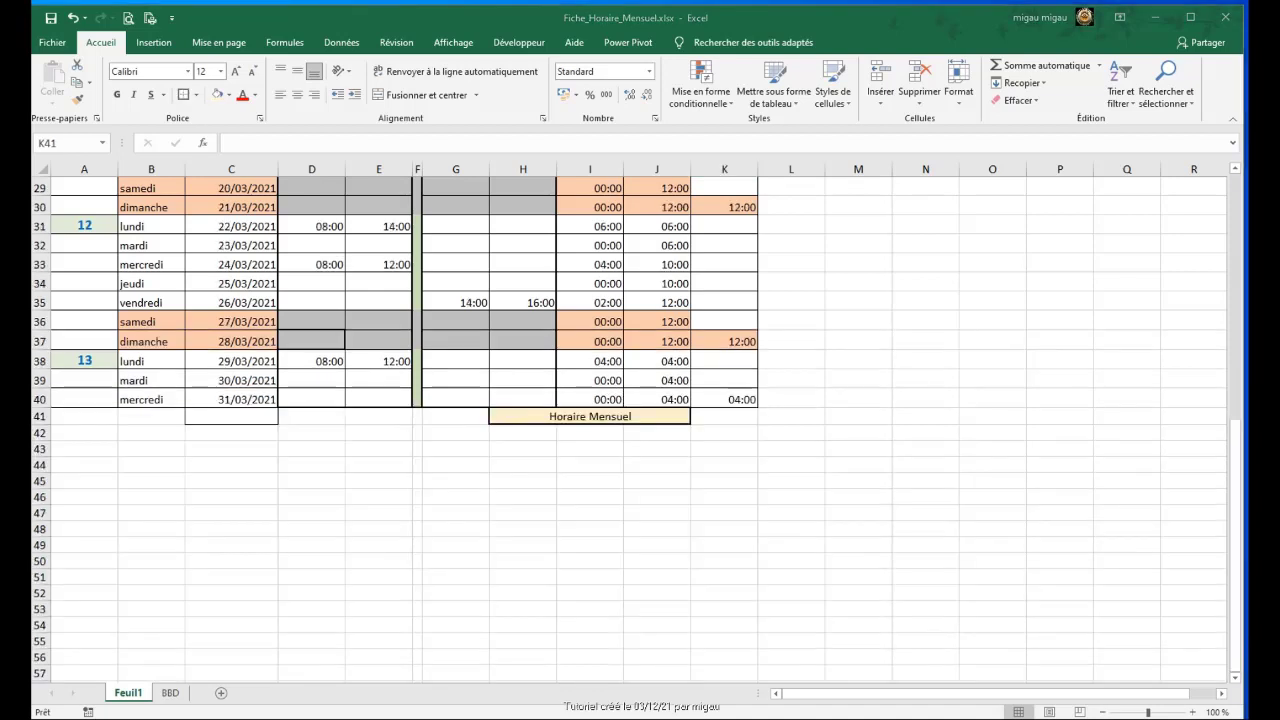
Step: Add a border to K41 beside the Horaire Mensuel label and enter the monthly total formula =SOMME(K10:K40)
click(714, 415)
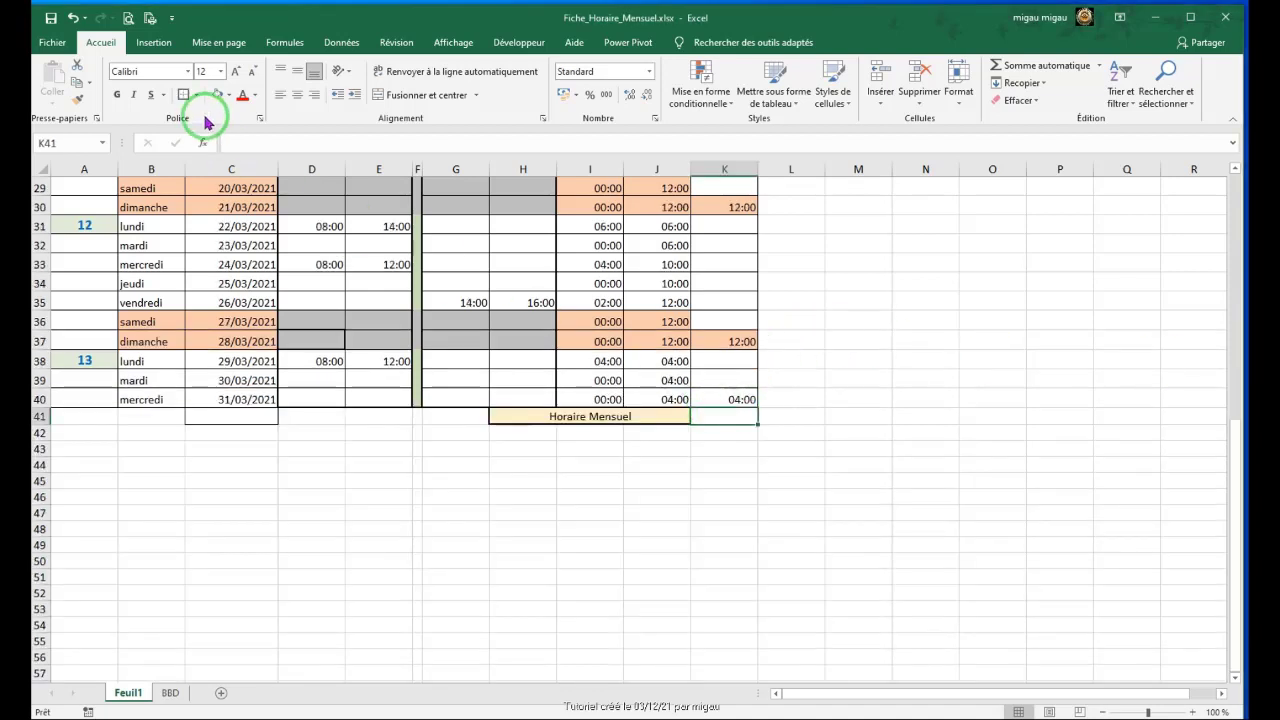
click(185, 96)
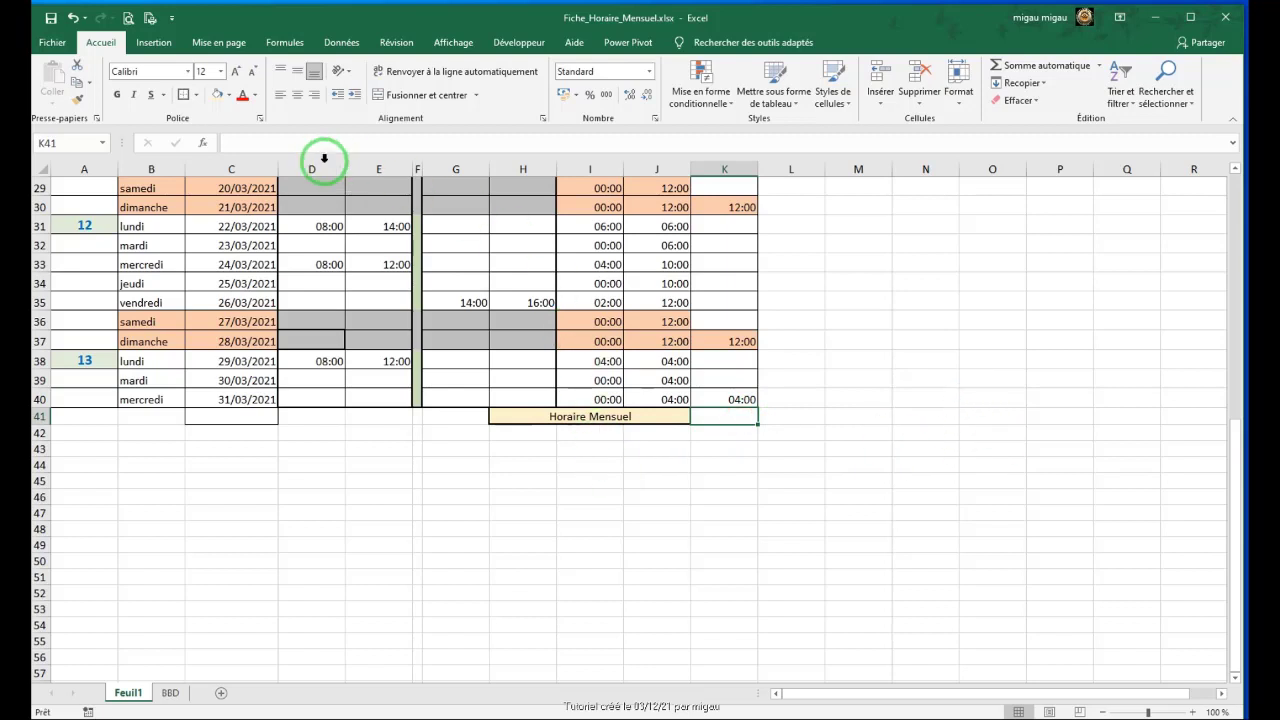
click(231, 143)
text(=)
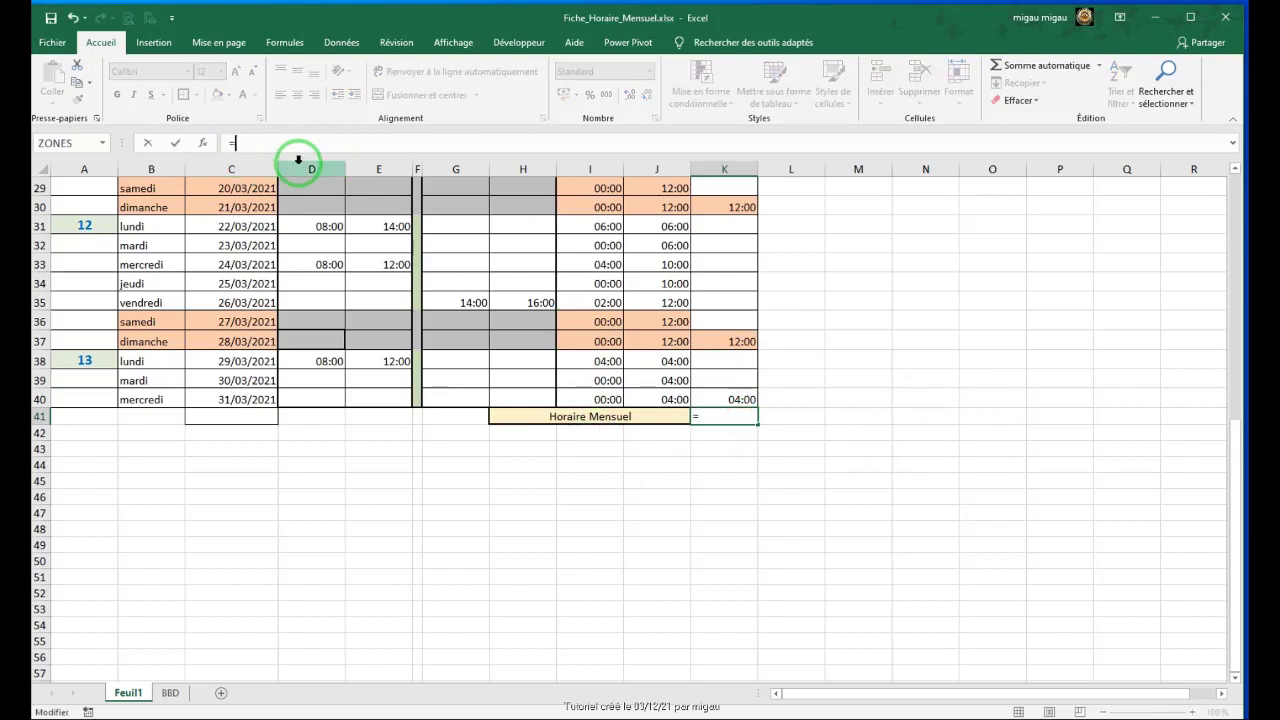
text(somme()
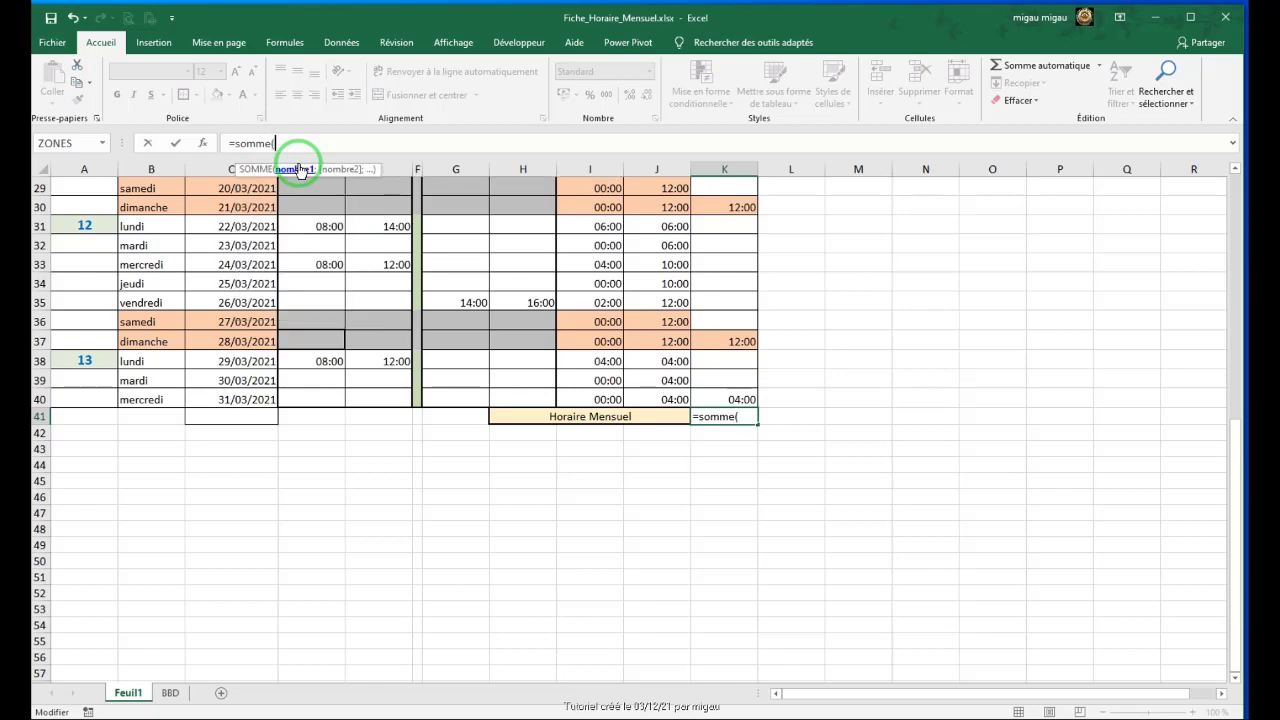
scroll(734, 234, up, 9)
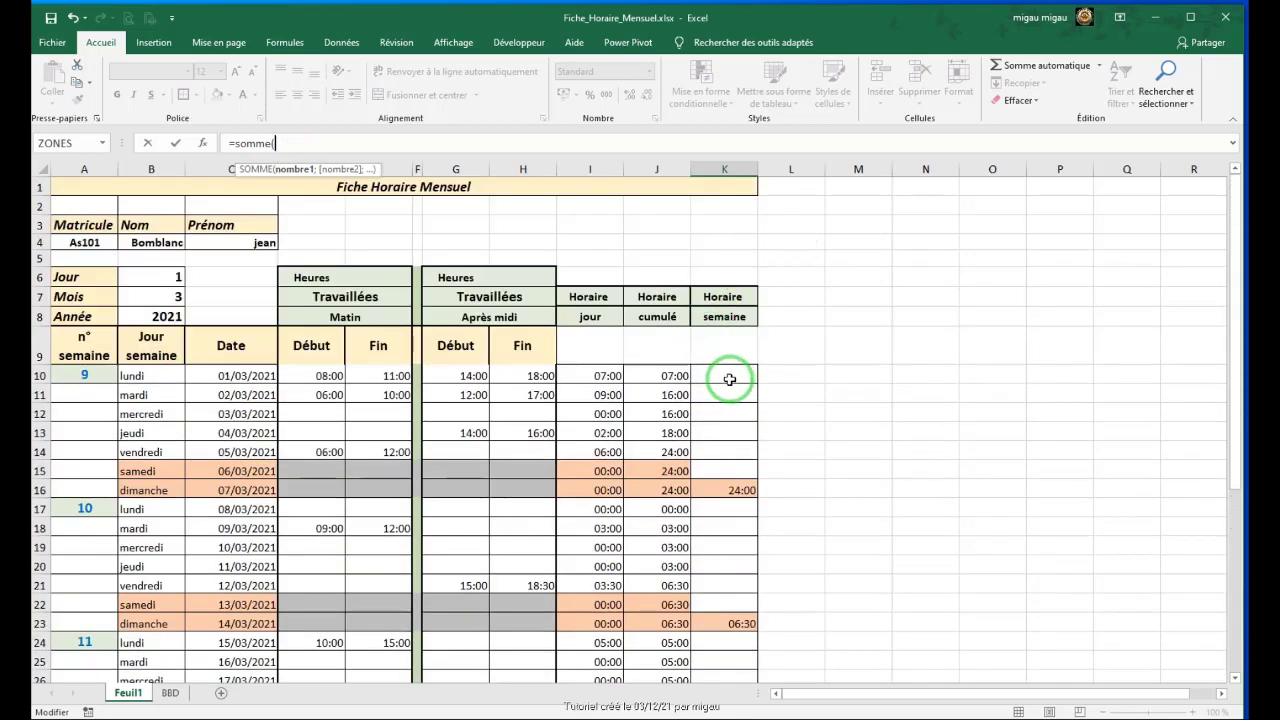
drag(727, 375, 734, 476)
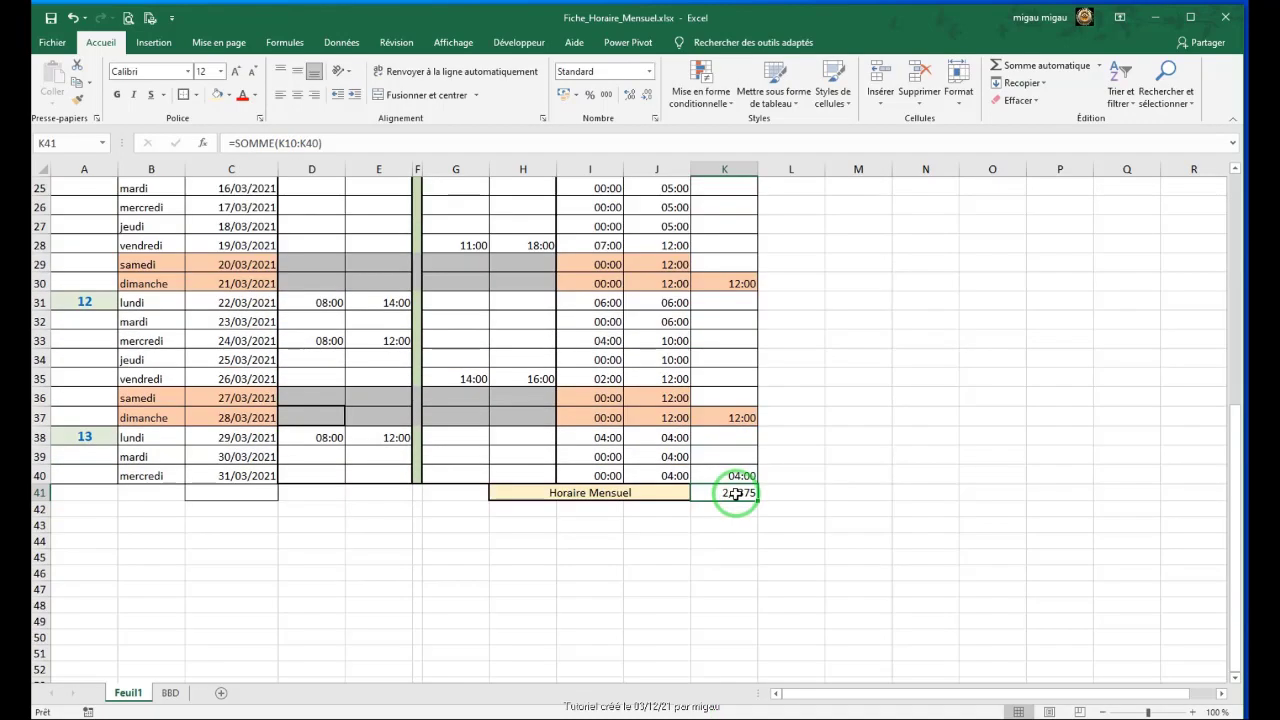
key(Return)
Step: Apply the custom number format [hh]:mm to the monthly total in K41
right_click(734, 493)
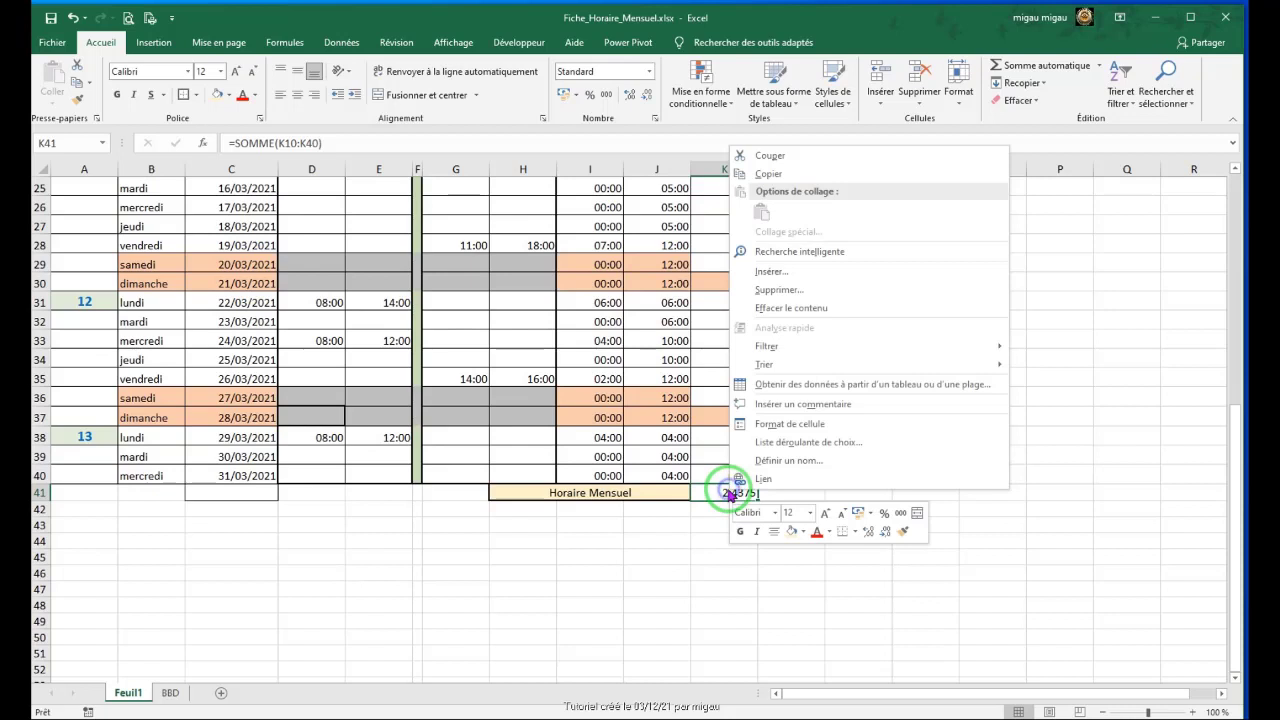
click(785, 425)
click(603, 403)
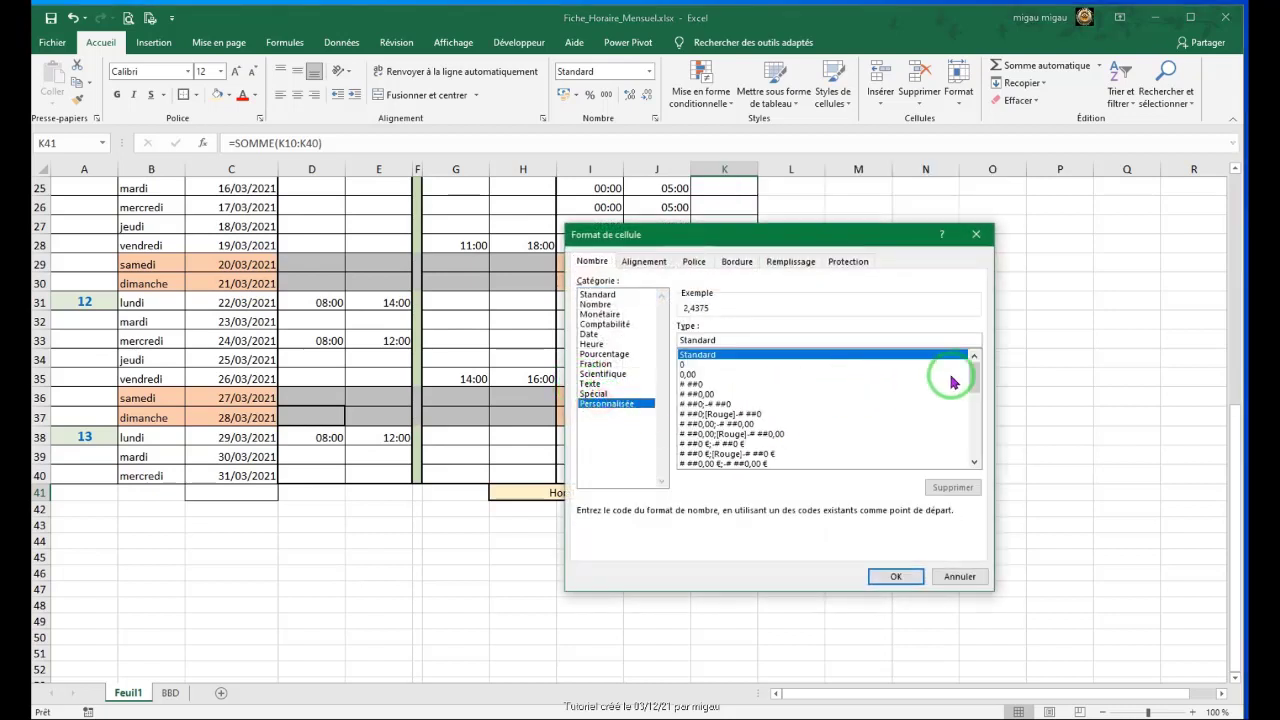
drag(974, 362, 971, 466)
click(700, 464)
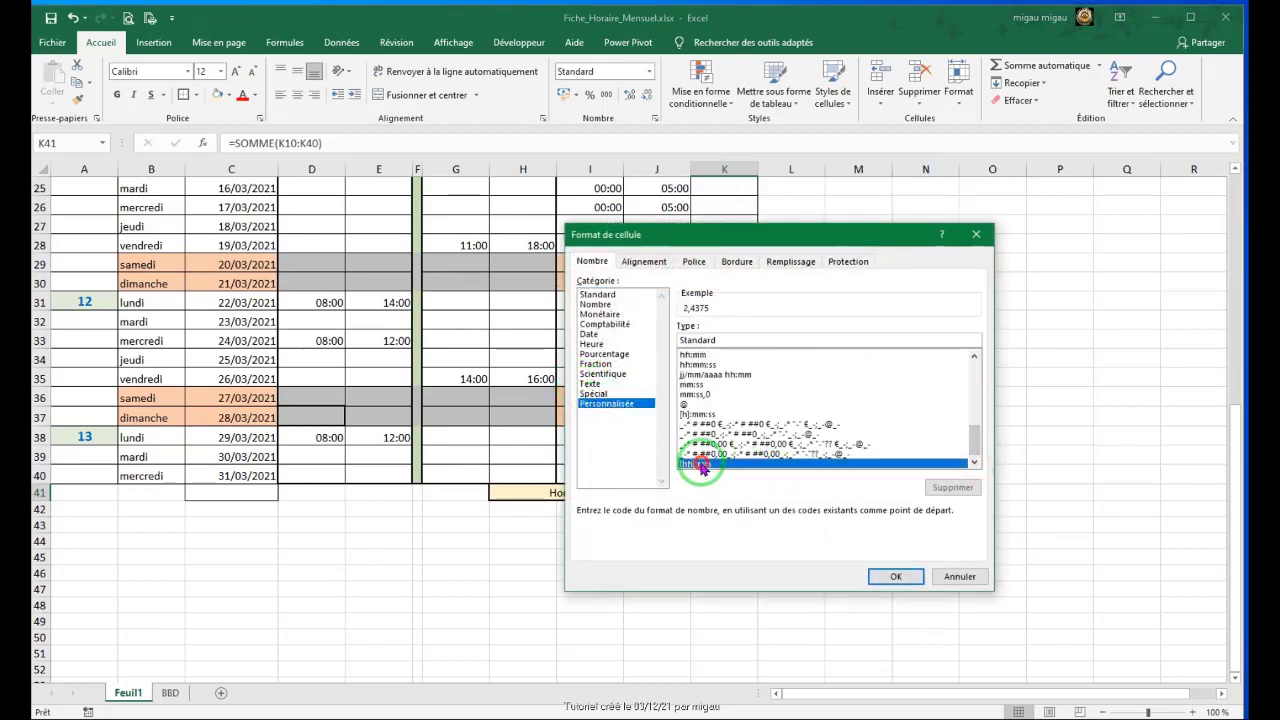
click(895, 576)
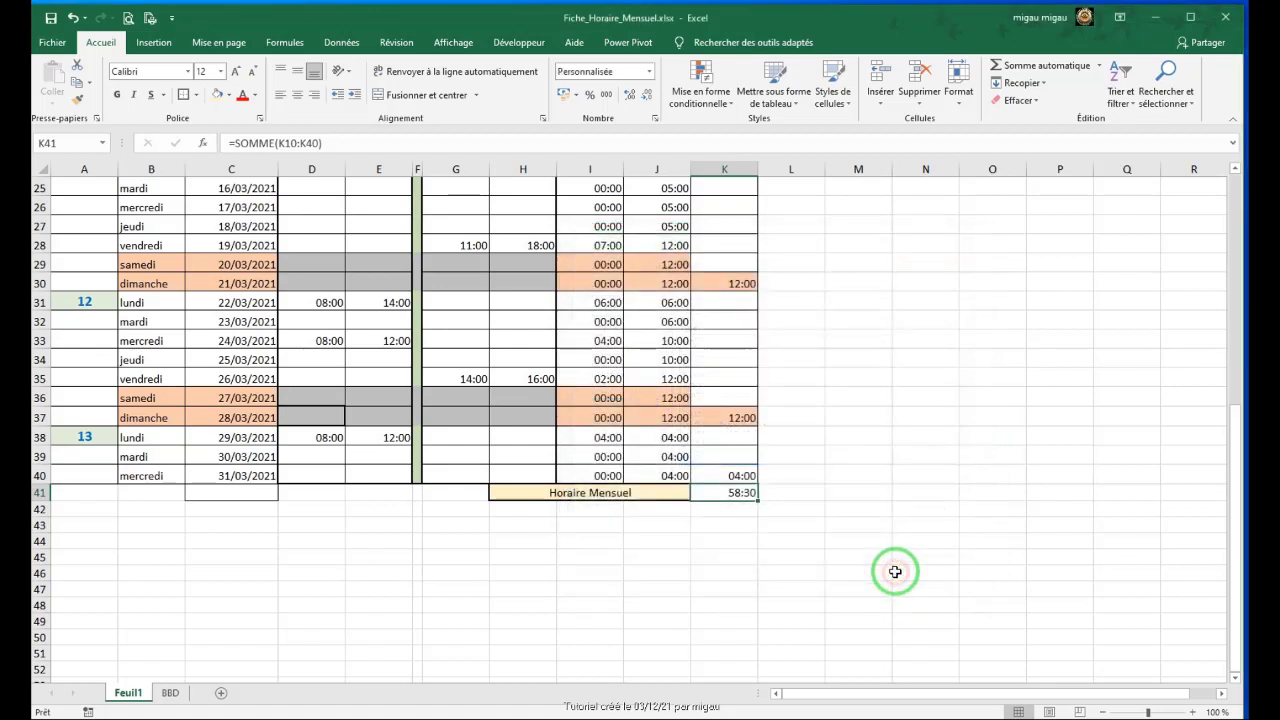
click(730, 540)
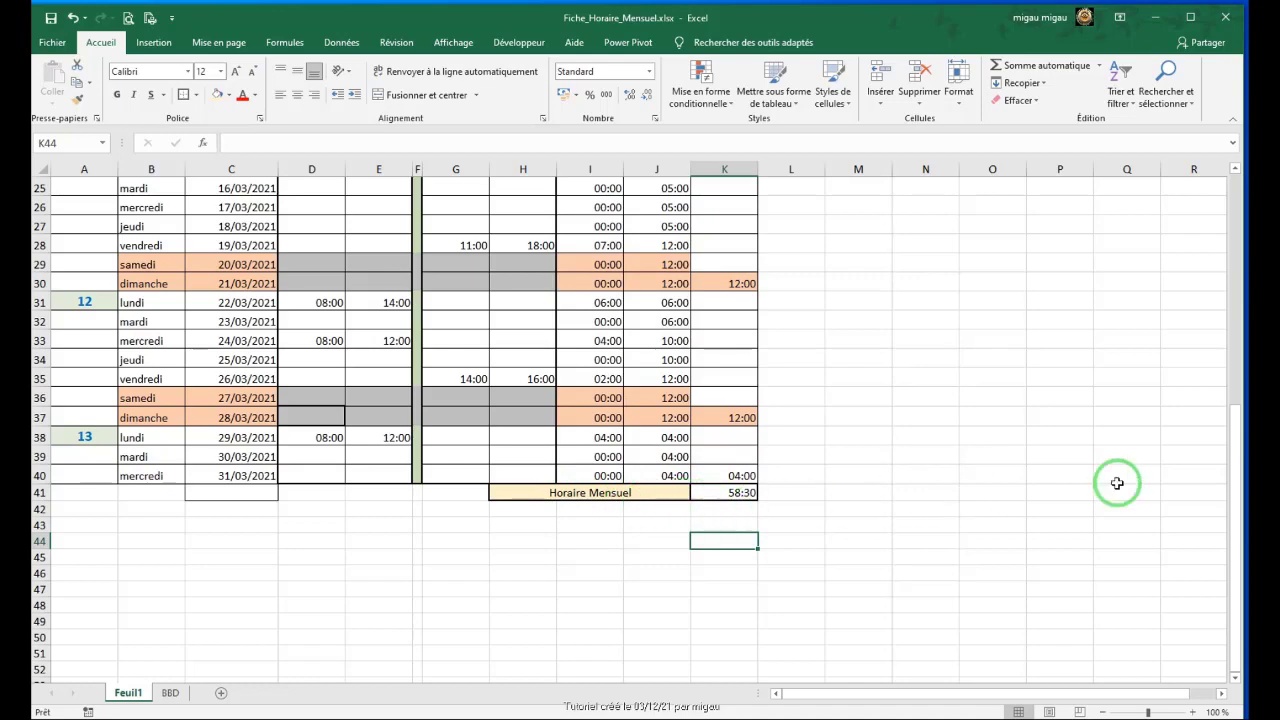
Step: Set the Mois value in B7 to 2 and check the dates in the last rows of the timesheet
scroll(936, 283, up, 6)
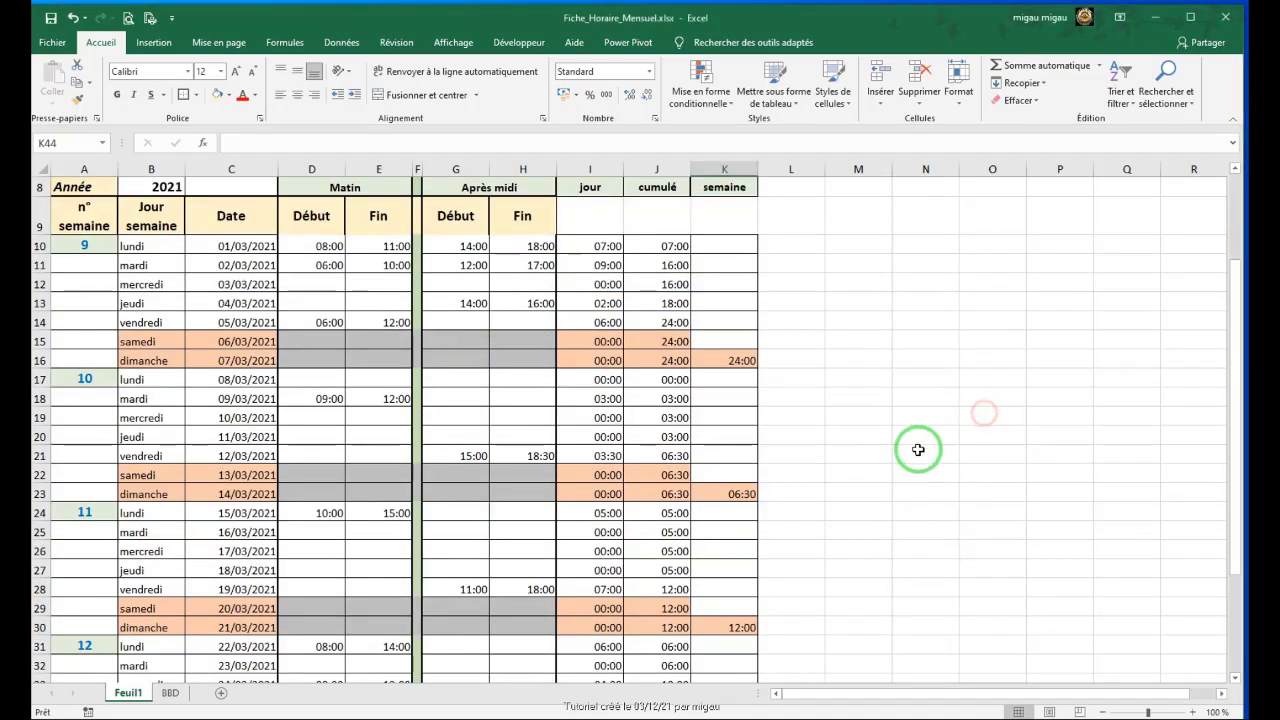
scroll(914, 446, down, 7)
click(269, 452)
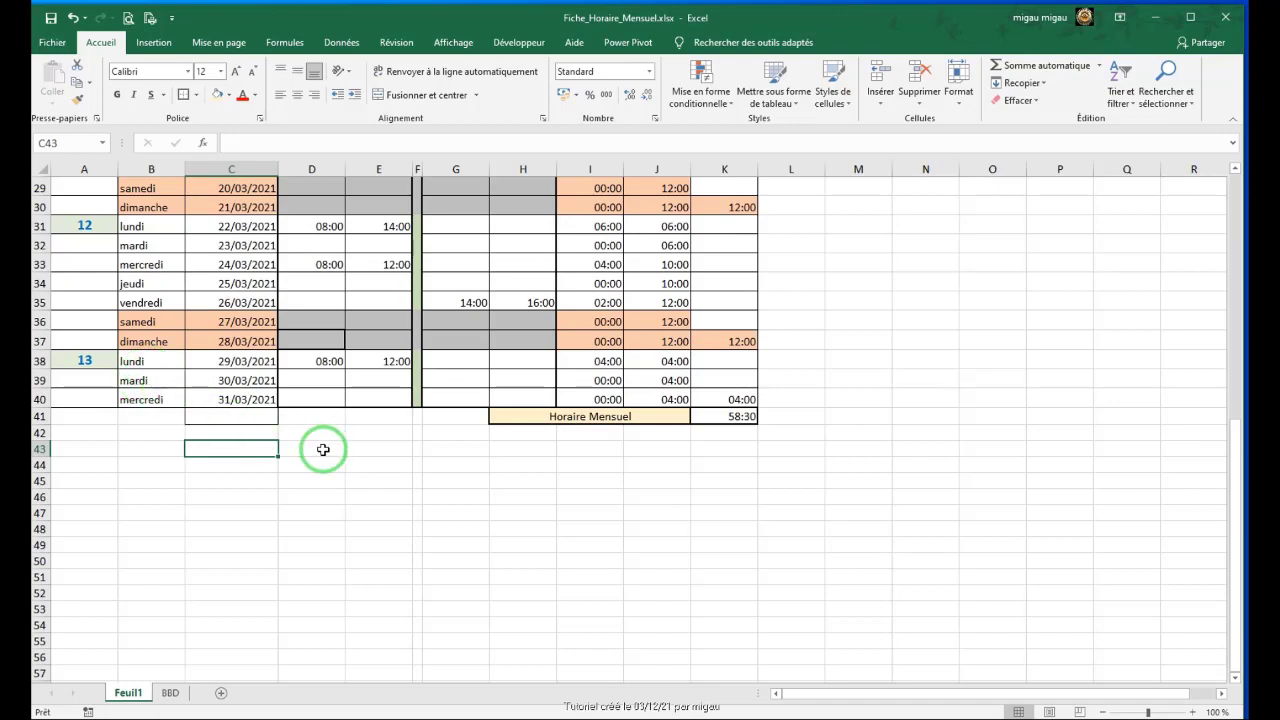
scroll(323, 450, up, 9)
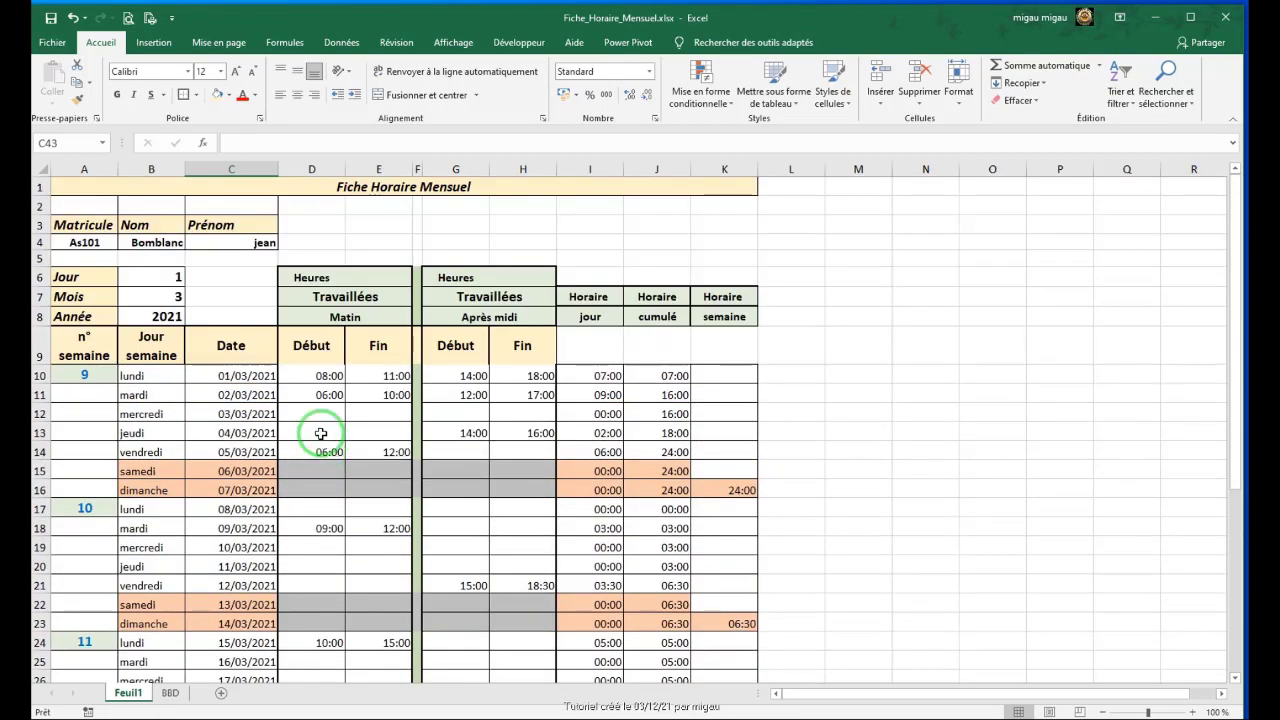
click(188, 298)
click(190, 299)
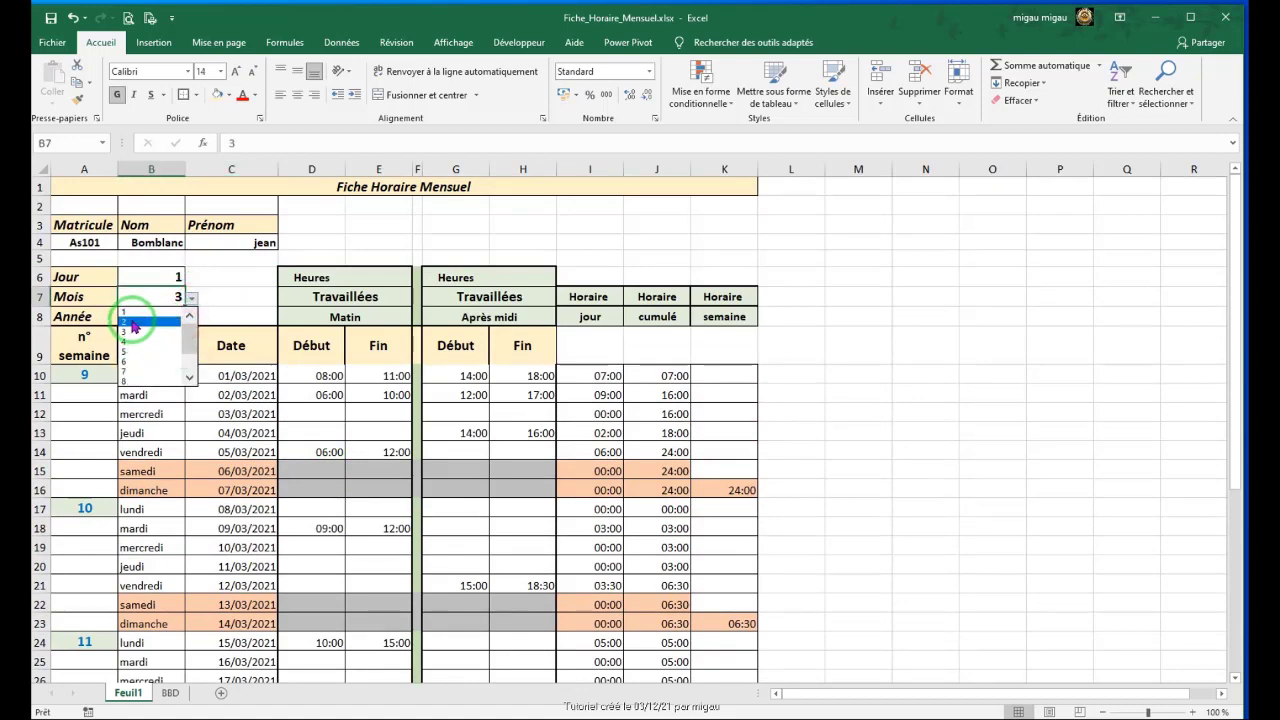
click(126, 321)
scroll(230, 310, down, 9)
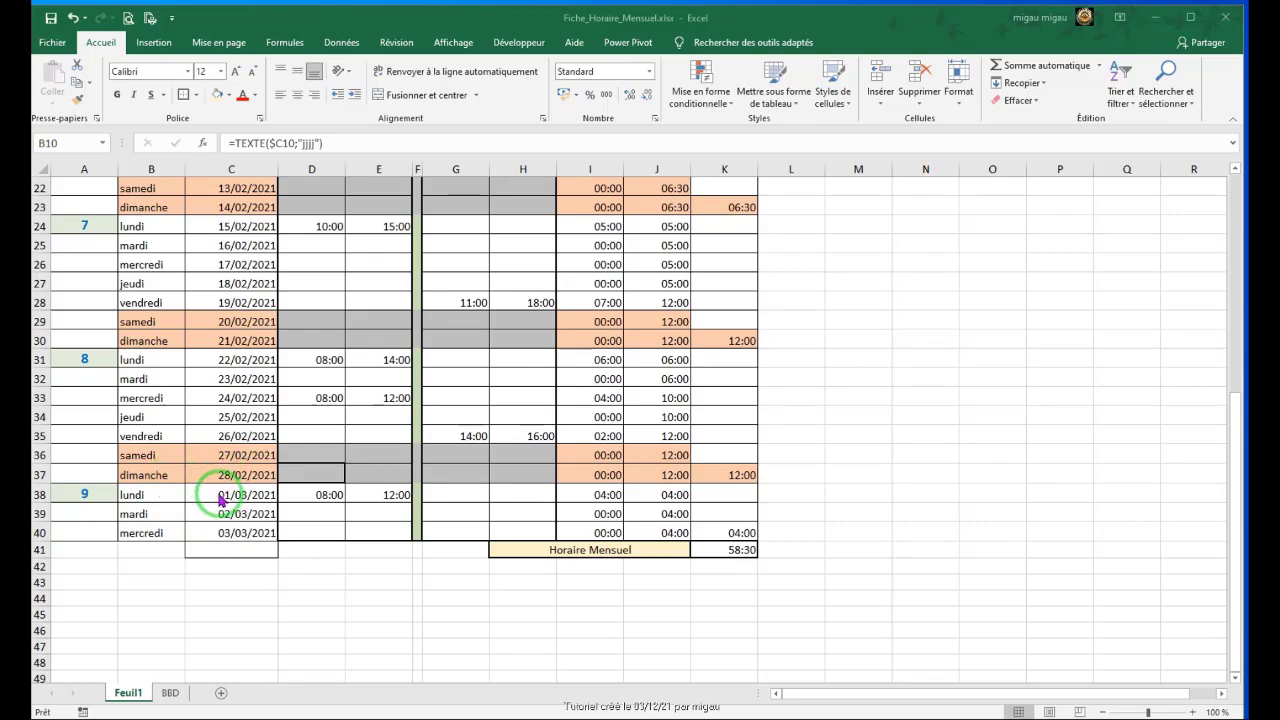
scroll(195, 480, up, 7)
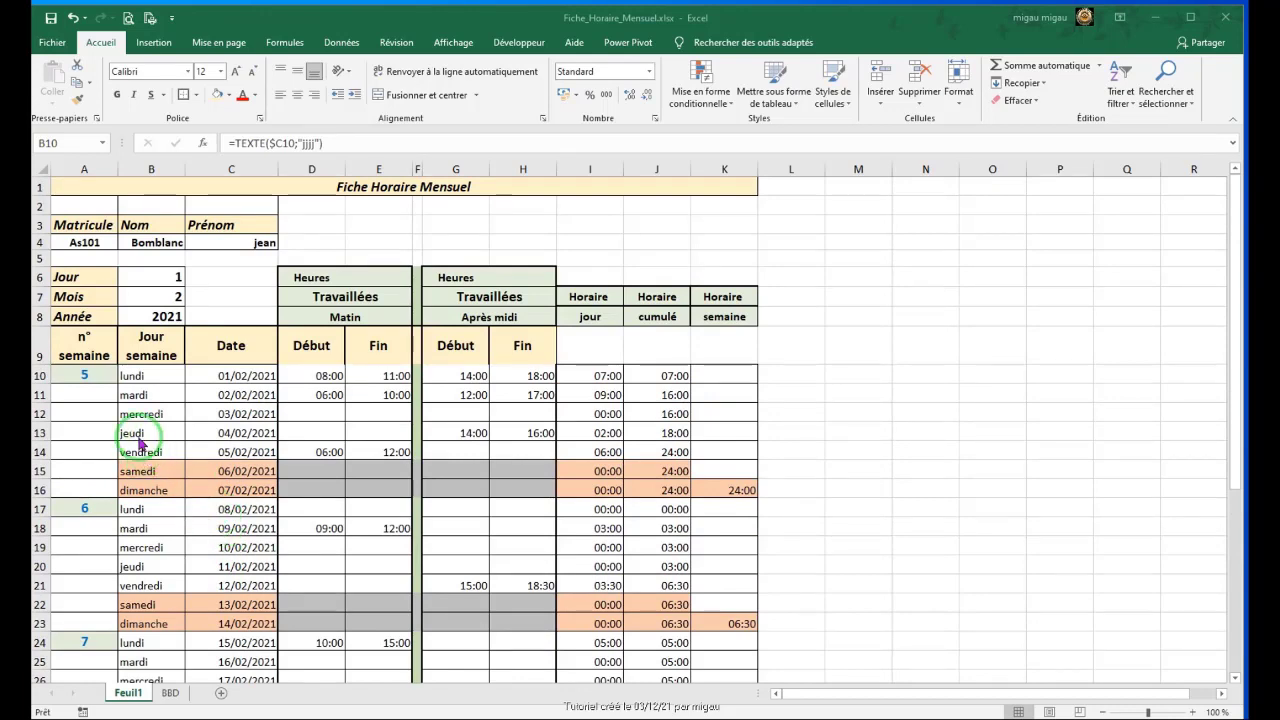
Step: Create a formula-based conditional formatting rule for the first date in C10 with the formula =mois(C10)<>mois(C$10)
click(221, 374)
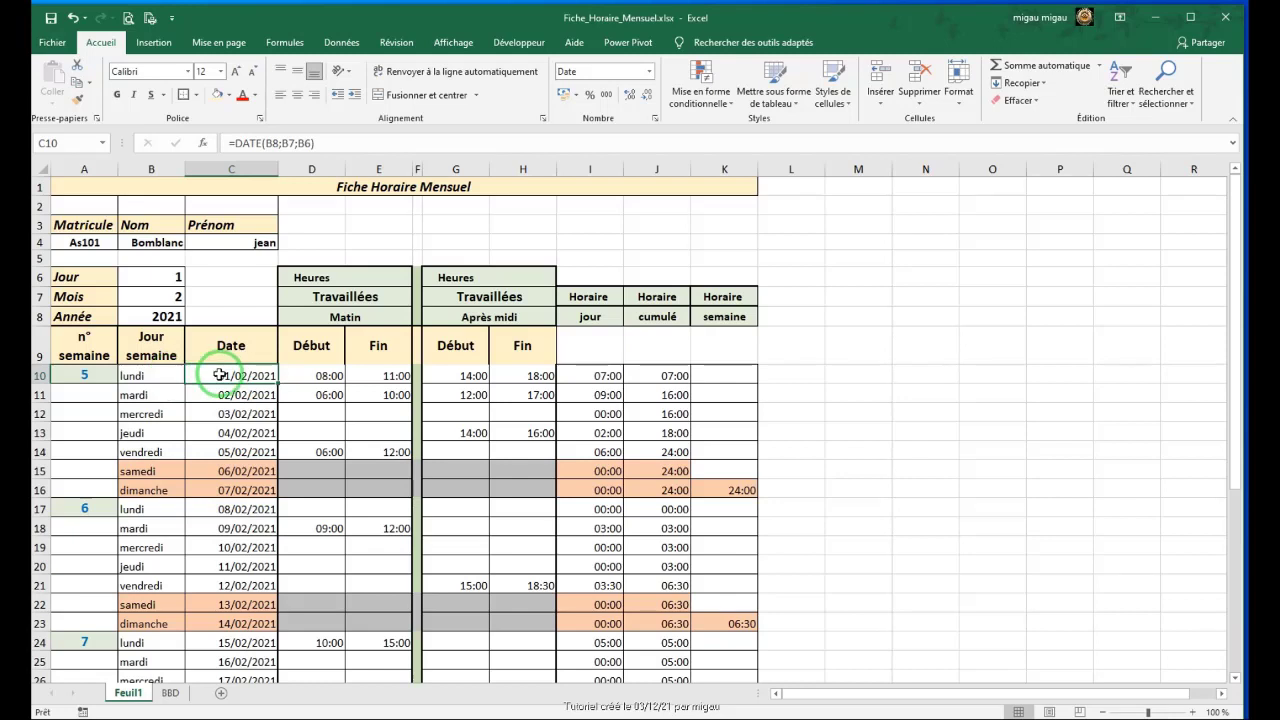
click(726, 102)
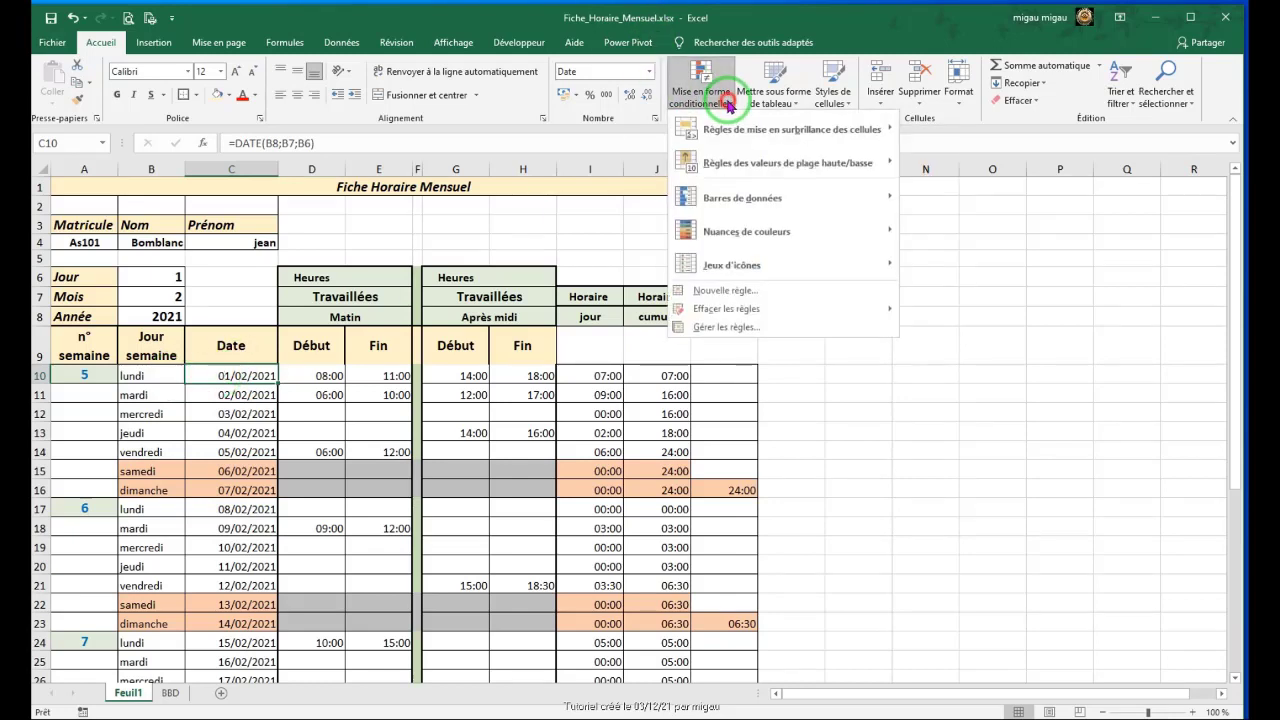
click(722, 290)
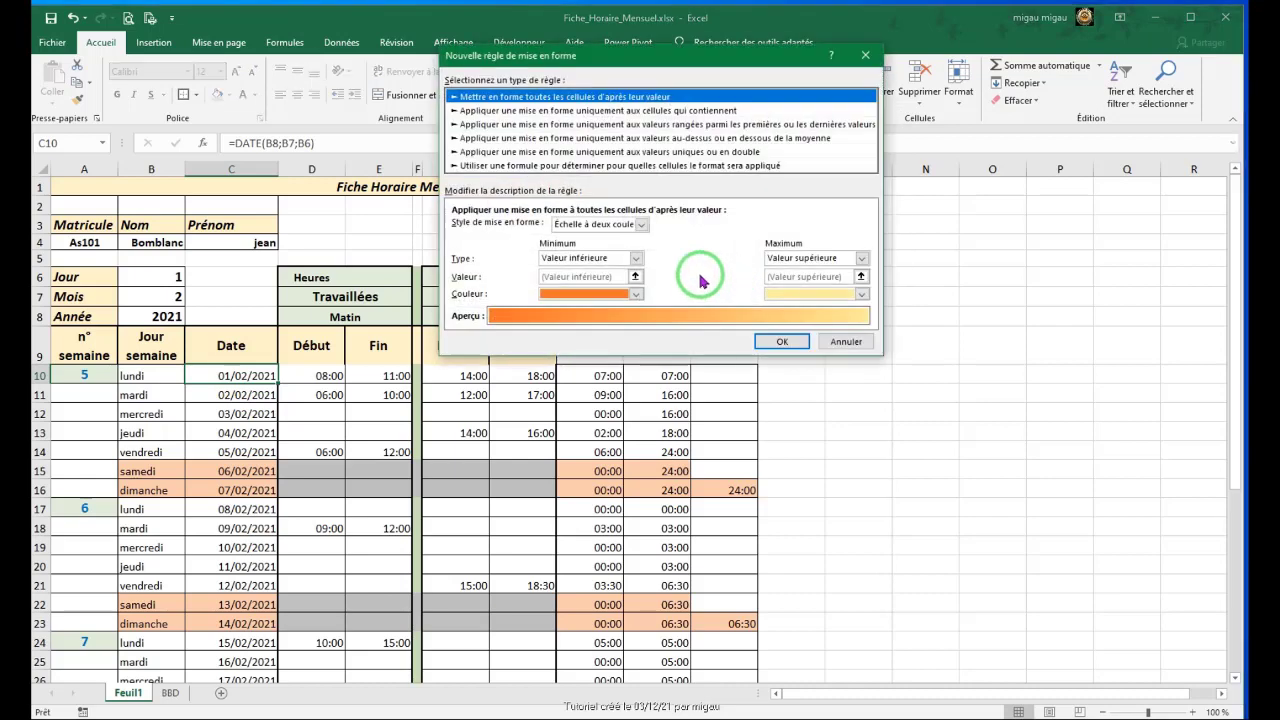
click(571, 165)
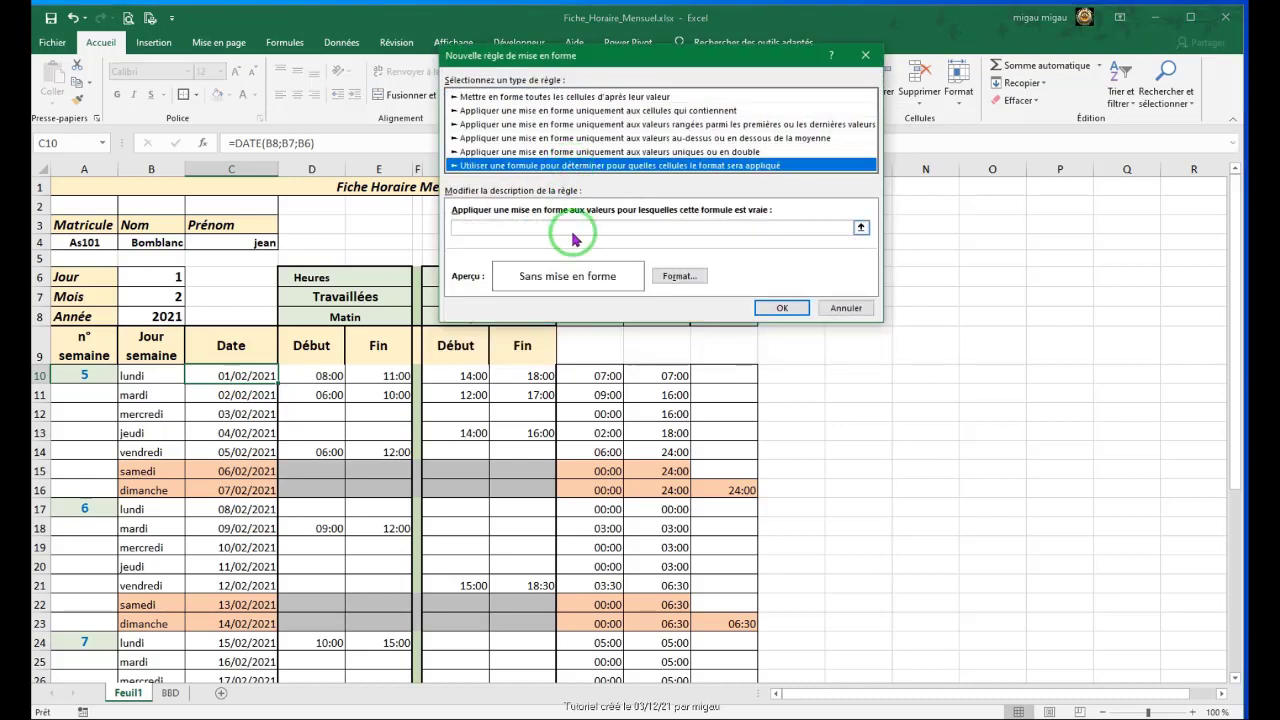
click(472, 228)
drag(482, 229, 437, 231)
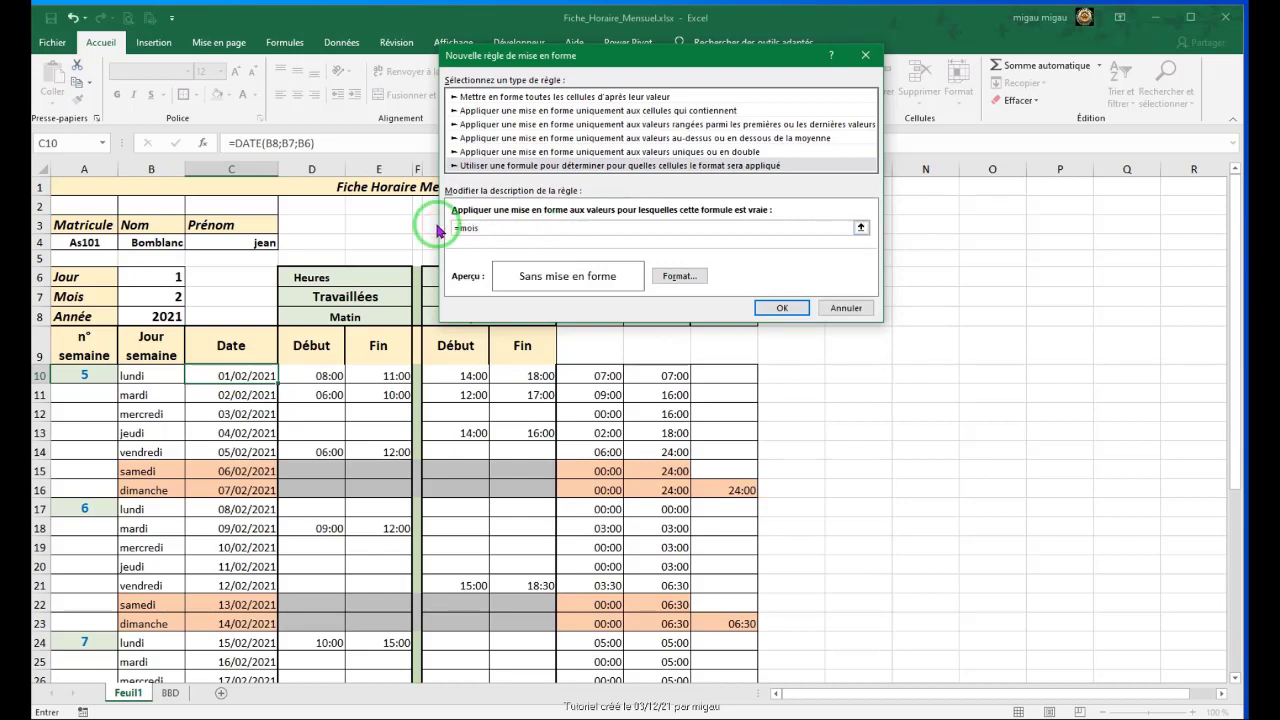
click(236, 376)
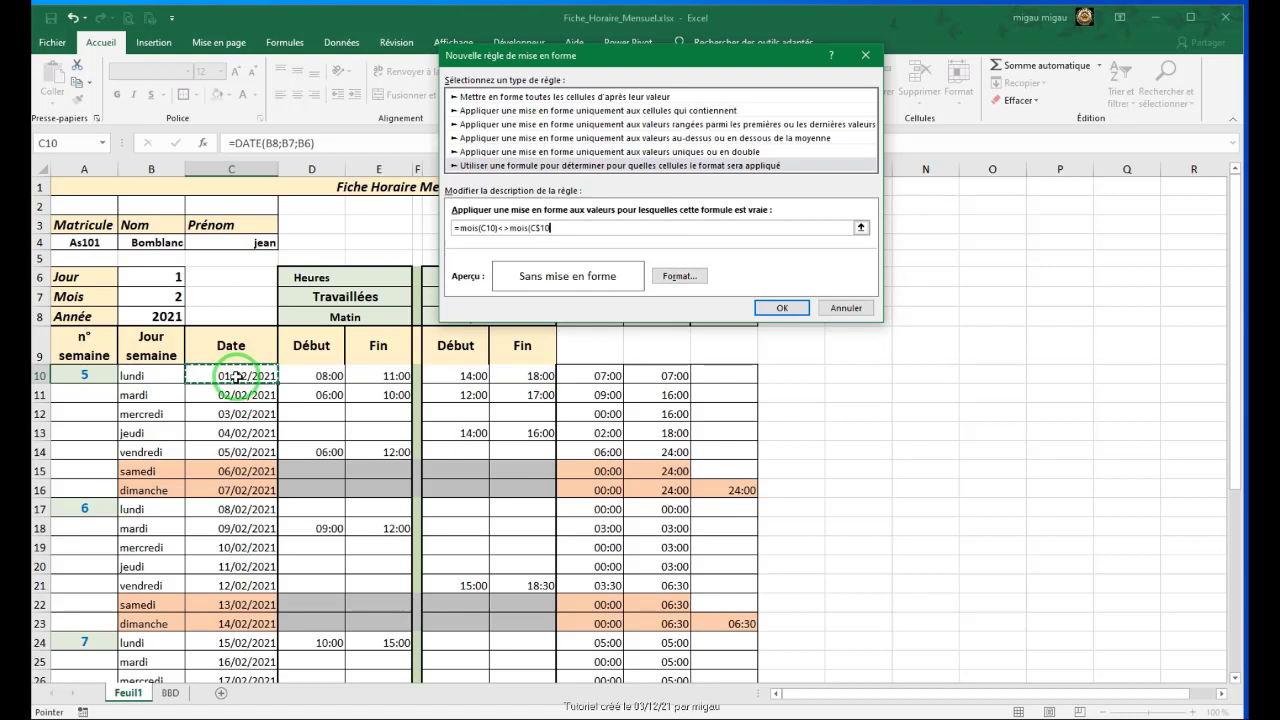
click(545, 228)
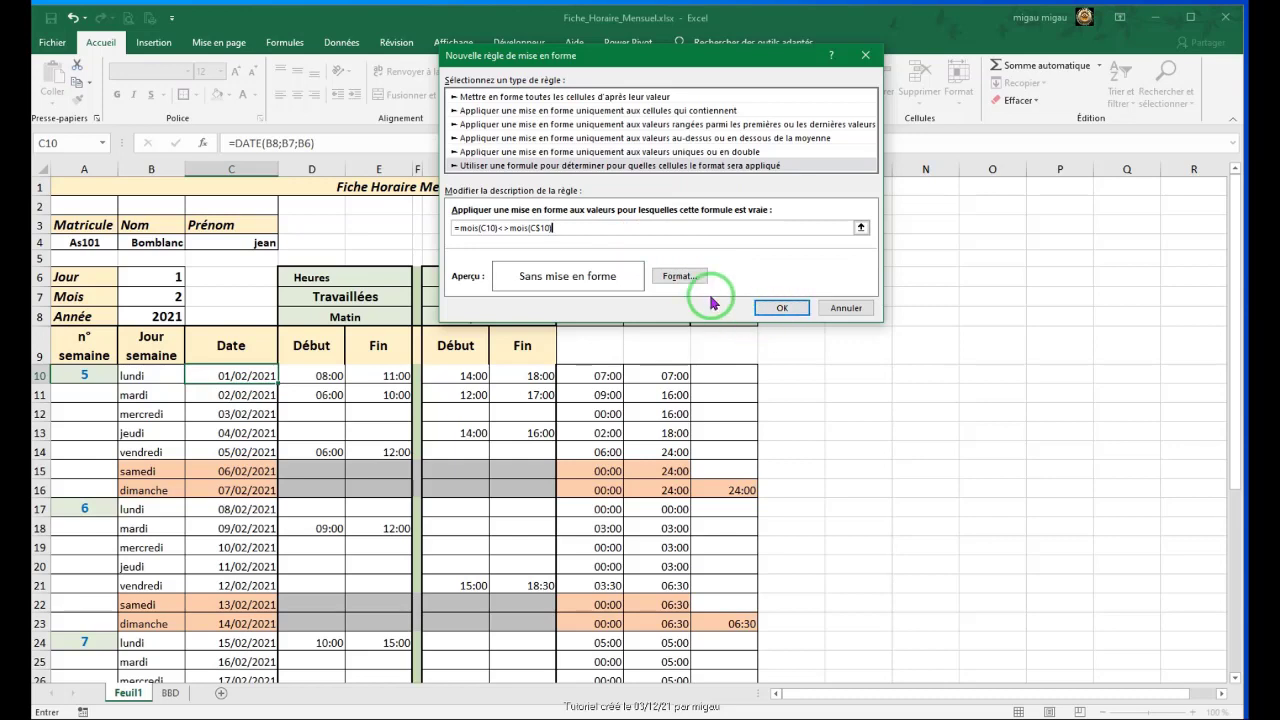
Step: Give the new conditional formatting rule a purple background fill and apply it to C10
click(680, 276)
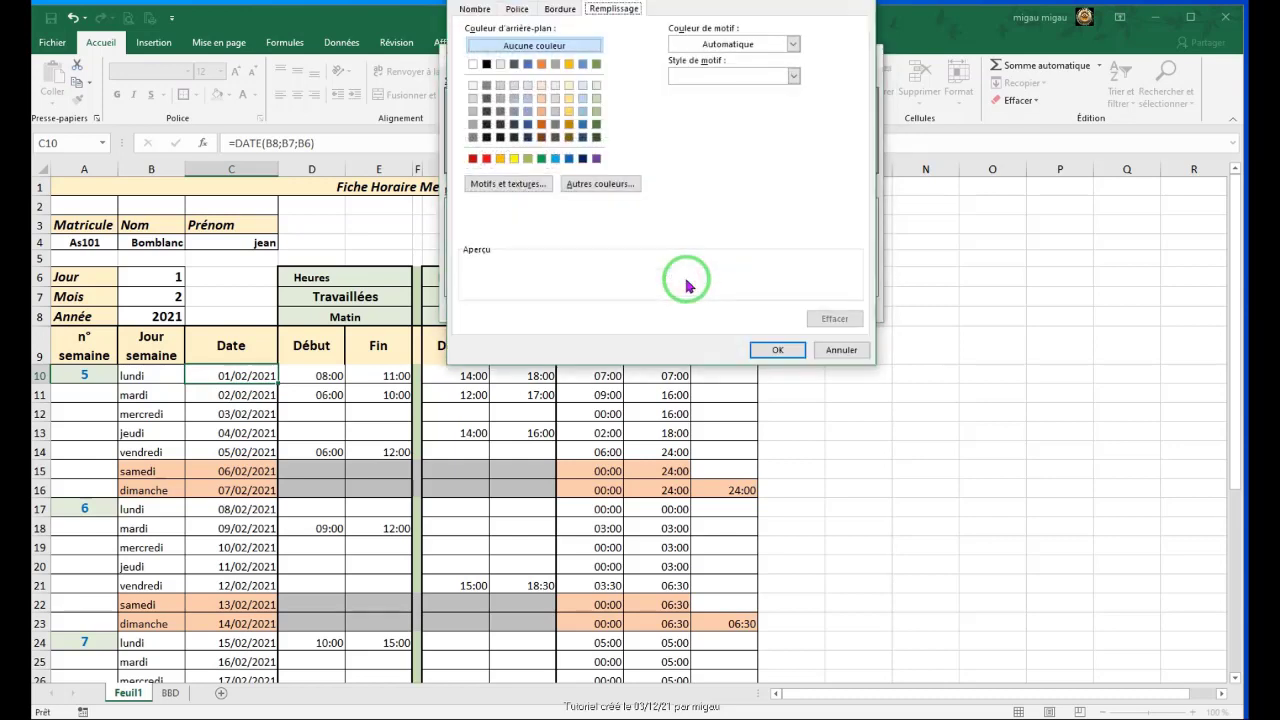
click(596, 158)
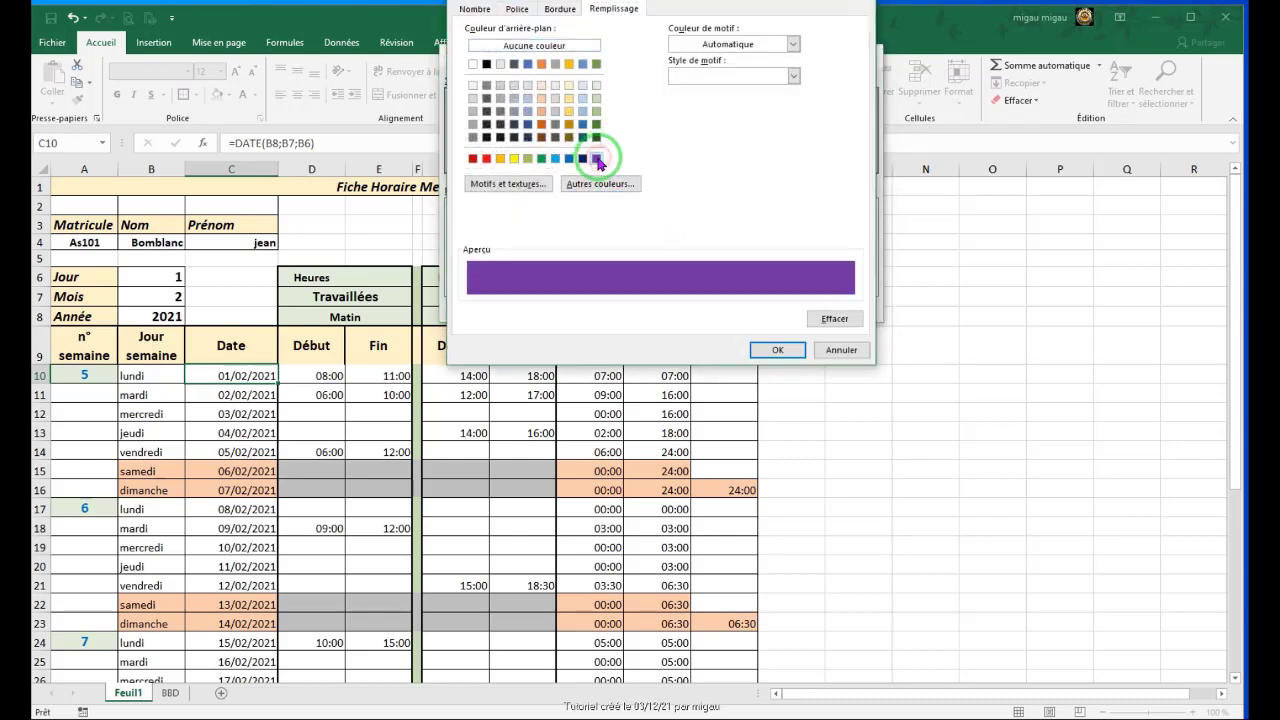
click(776, 352)
click(780, 308)
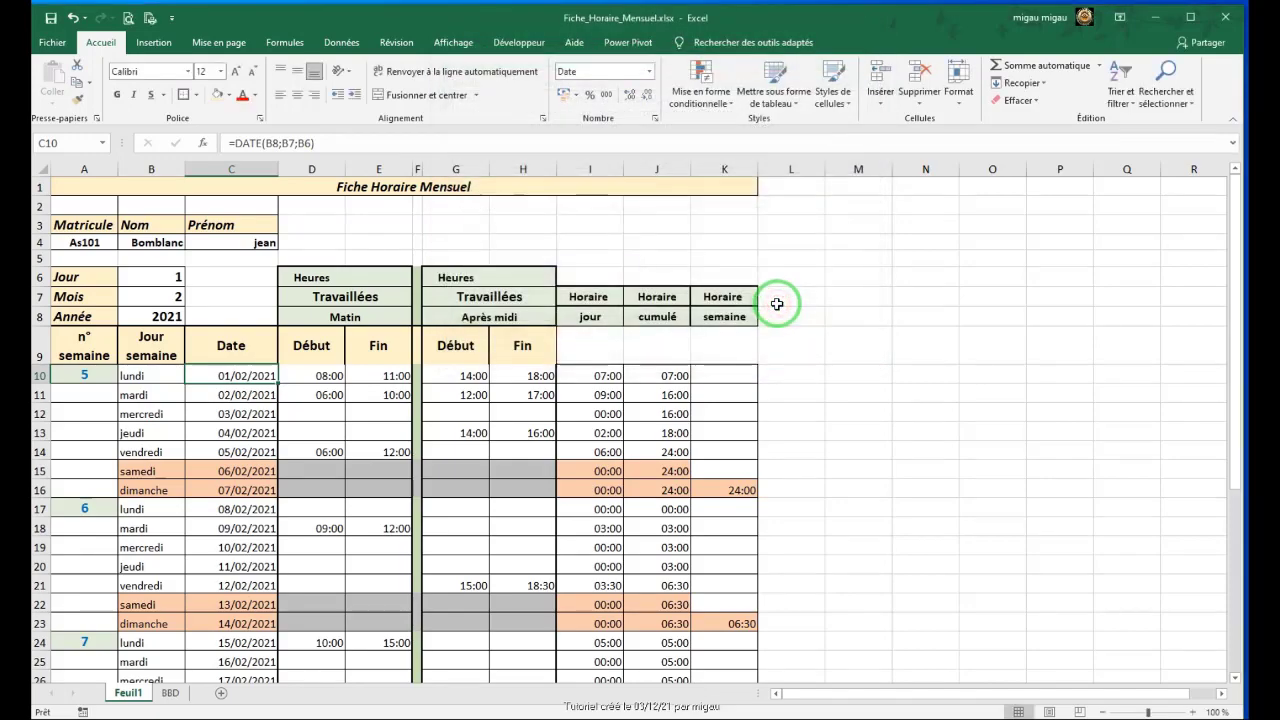
Step: Copy the formatting of C10 onto the remaining dates in C11:C40 with the format painter and check the last rows
scroll(810, 320, down, 7)
scroll(353, 332, up, 5)
scroll(353, 332, up, 3)
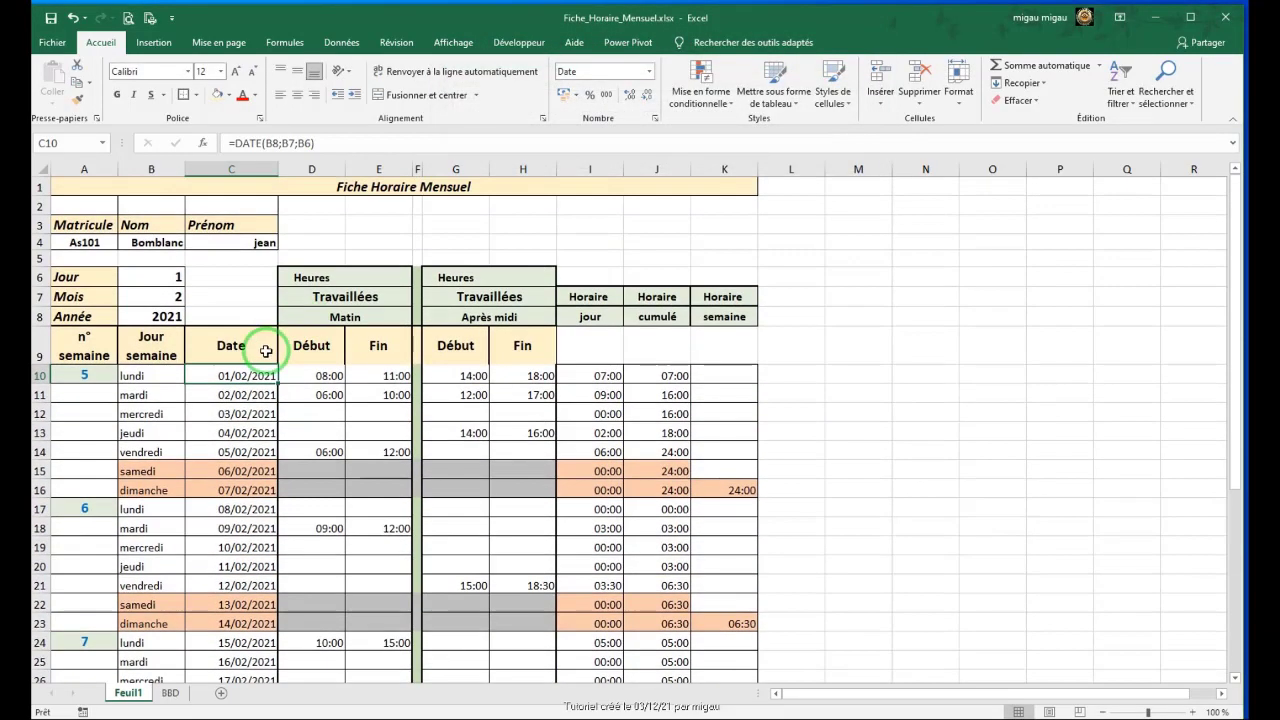
mouse_move(252, 373)
mouse_down()
mouse_move(251, 489)
mouse_move(246, 371)
mouse_up()
click(77, 97)
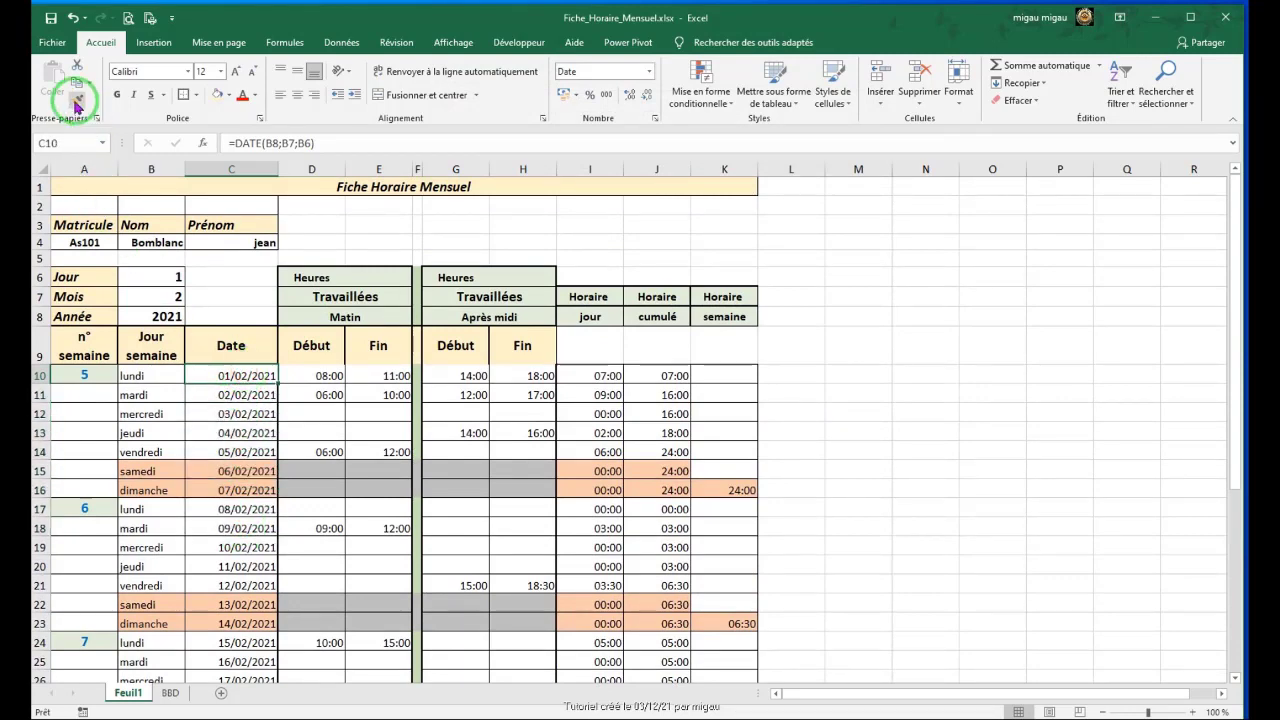
scroll(245, 262, down, 2)
scroll(247, 262, down, 1)
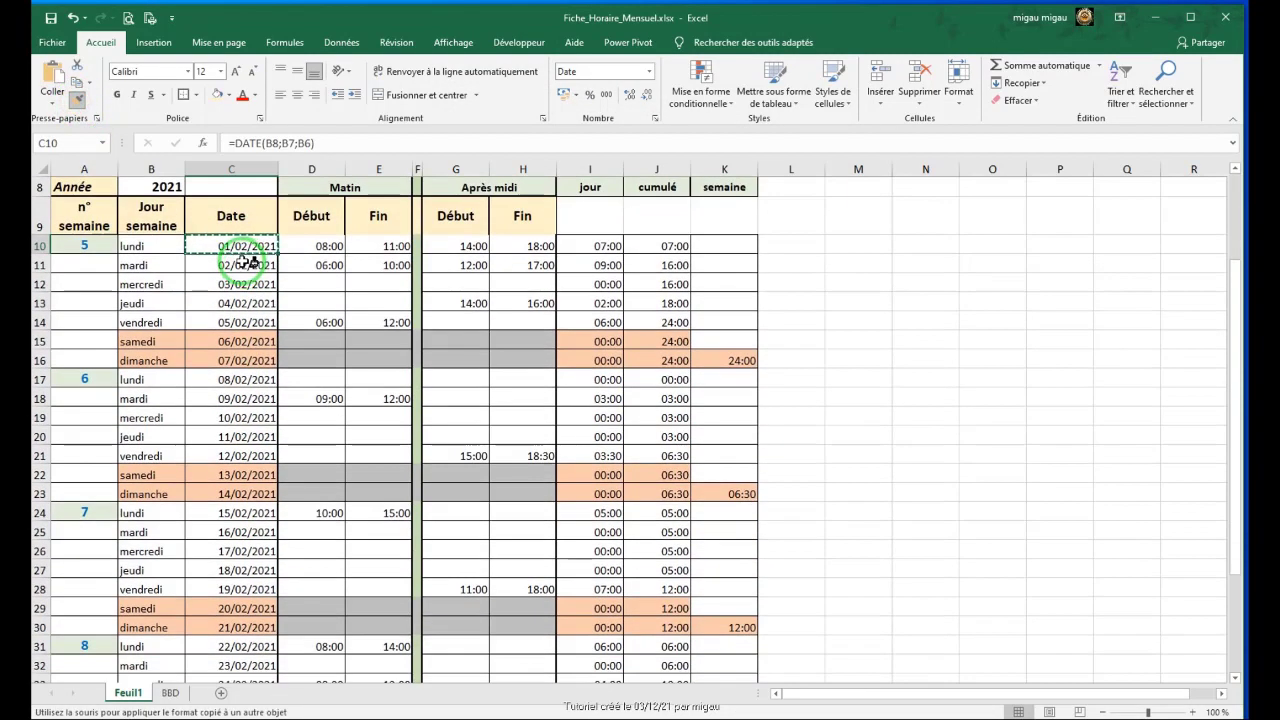
mouse_move(262, 249)
mouse_down()
mouse_move(229, 457)
mouse_move(224, 690)
mouse_move(222, 623)
mouse_up()
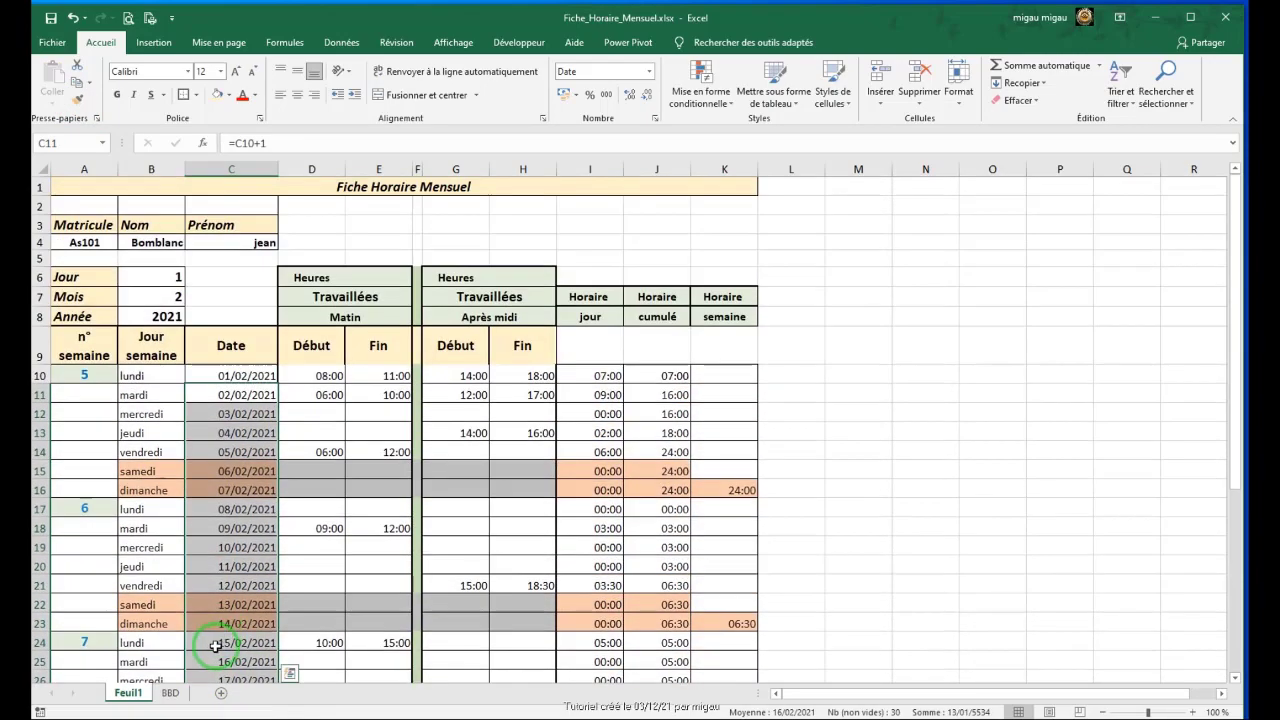
scroll(328, 583, down, 7)
click(285, 603)
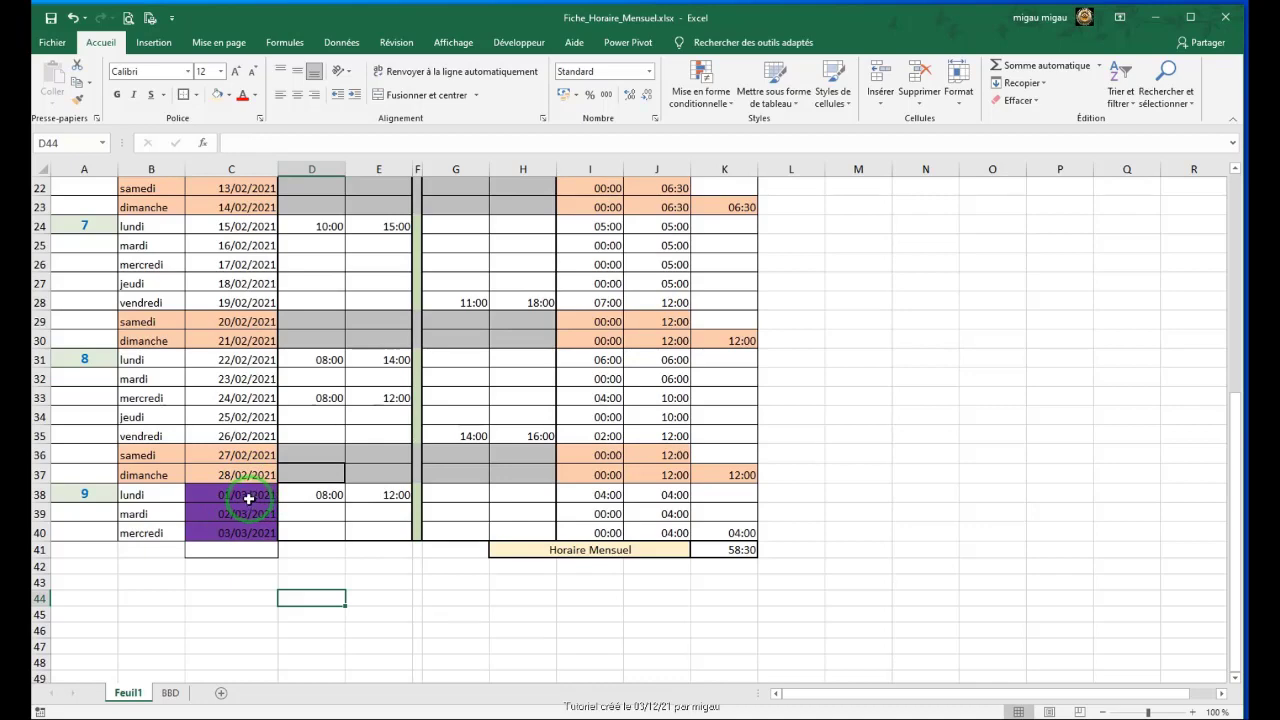
Step: Set the Mois value in B7 to 6 and check the date highlighting in the last rows of the timesheet
scroll(249, 510, up, 7)
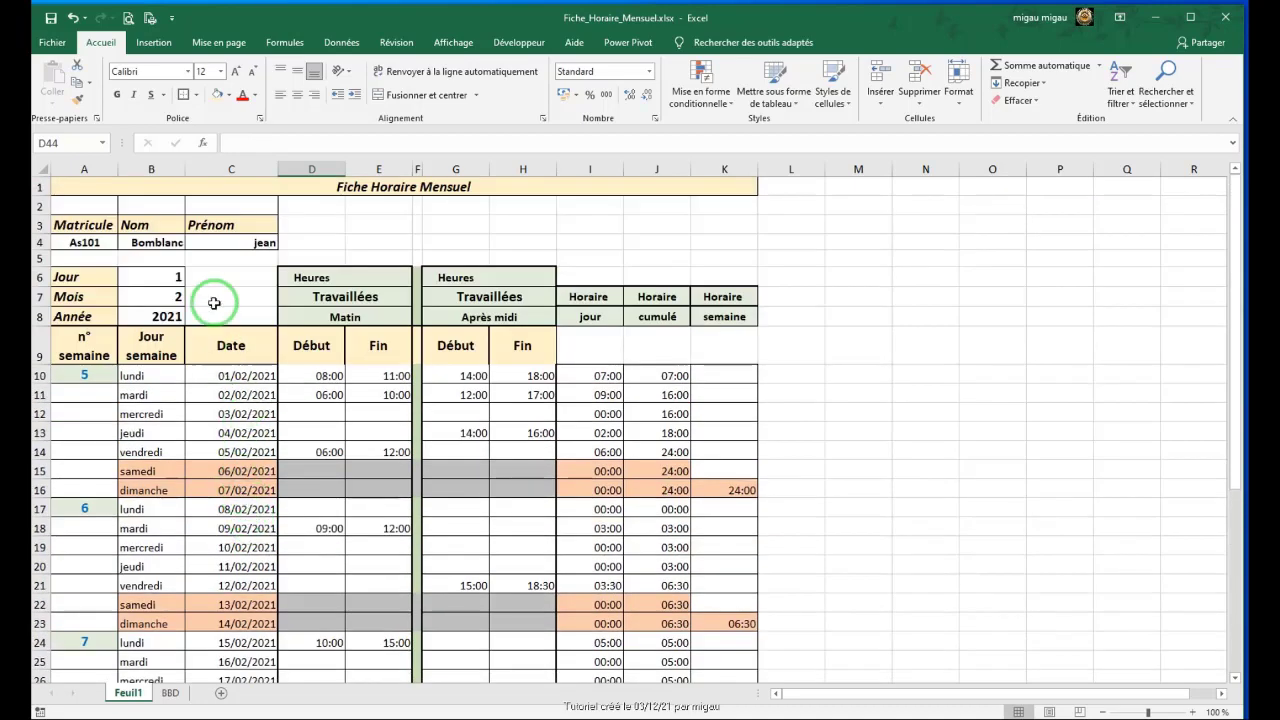
click(174, 294)
click(191, 298)
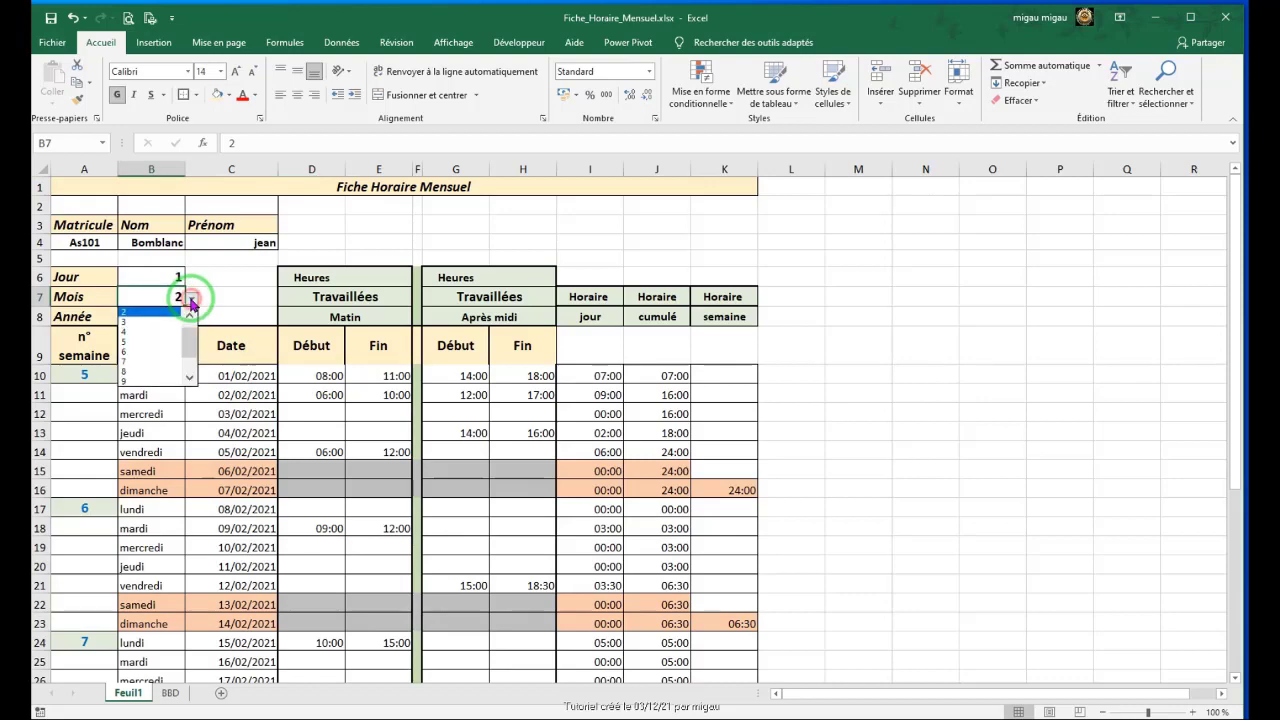
click(136, 352)
scroll(310, 355, down, 9)
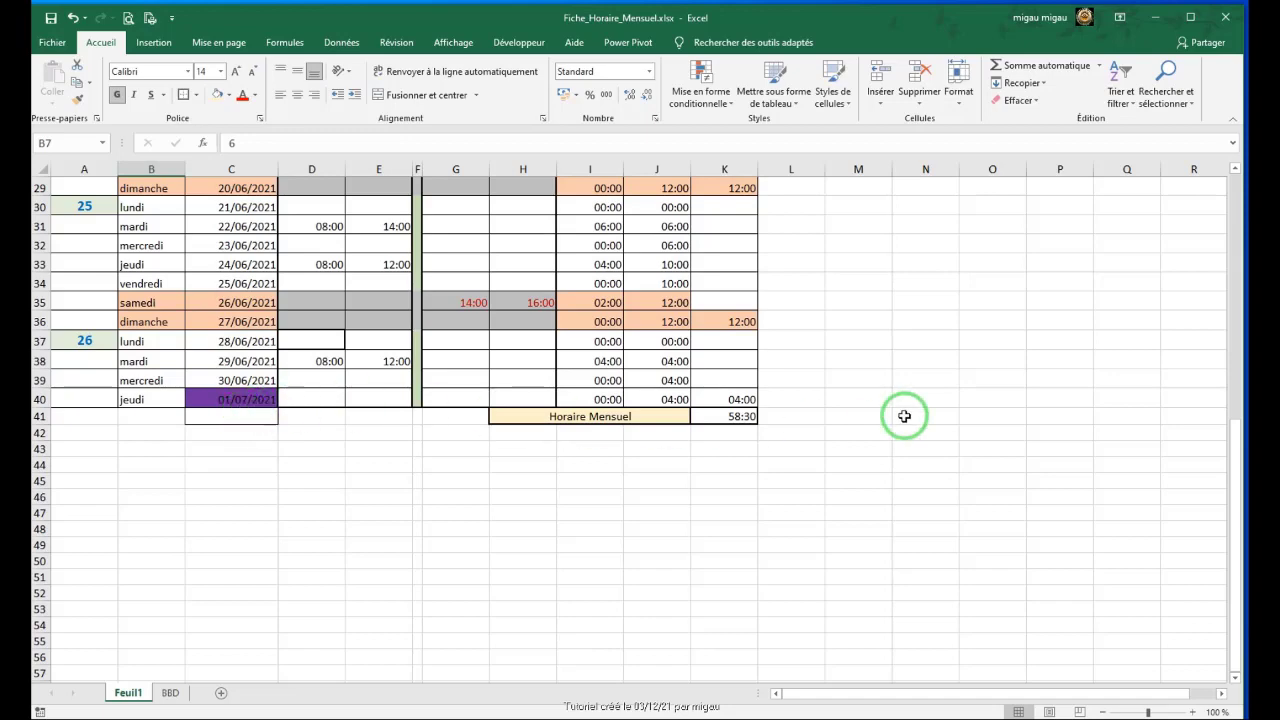
scroll(904, 415, up, 9)
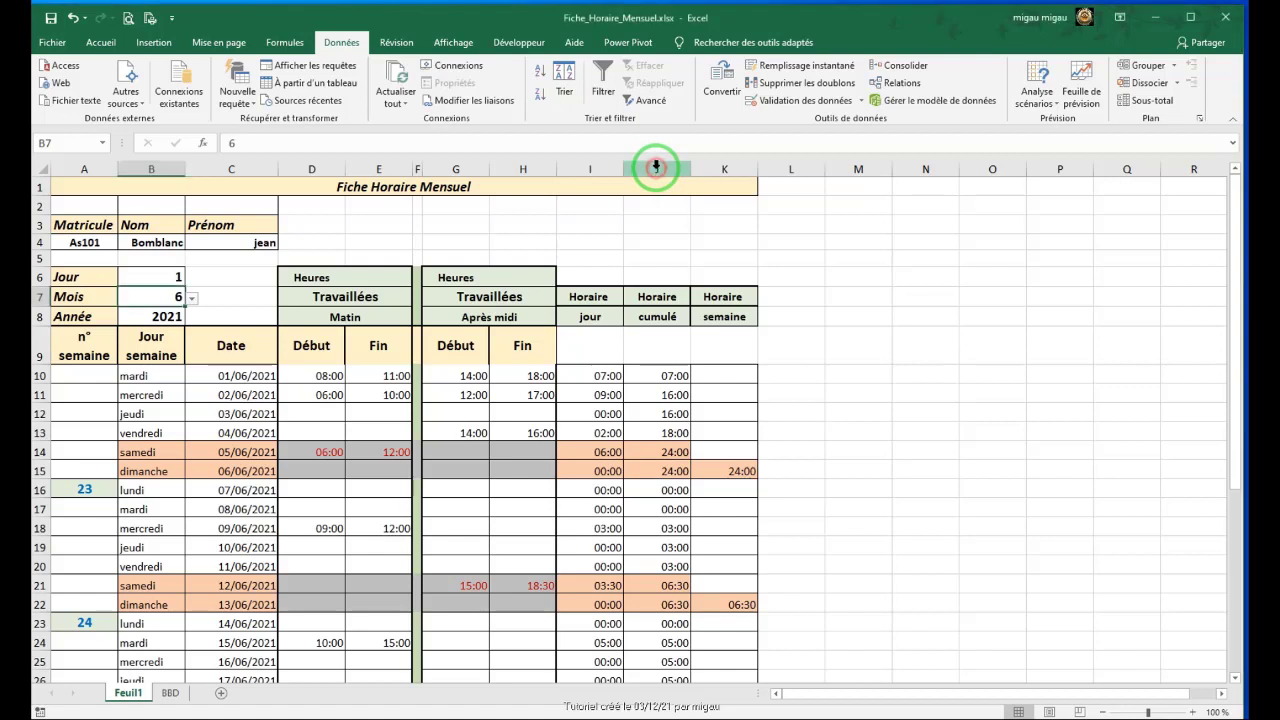
Step: Group the Horaire cumulé column J so that it can be collapsed
click(657, 170)
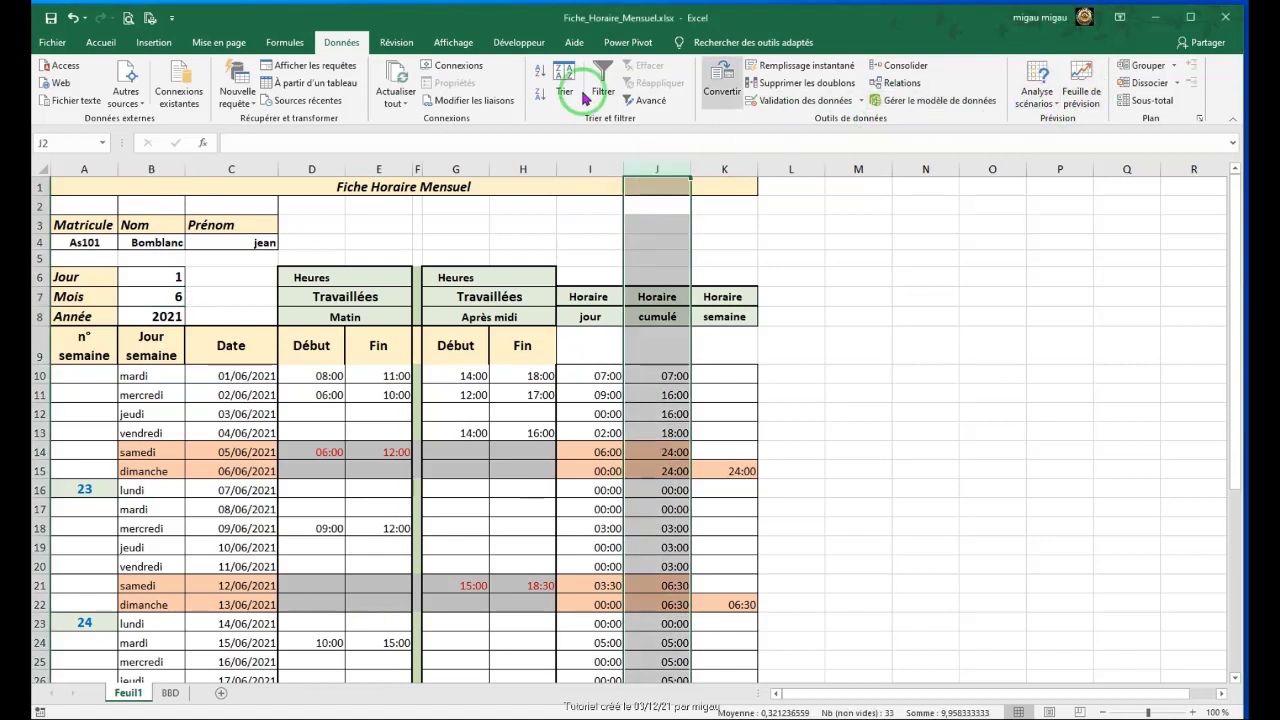
click(1176, 66)
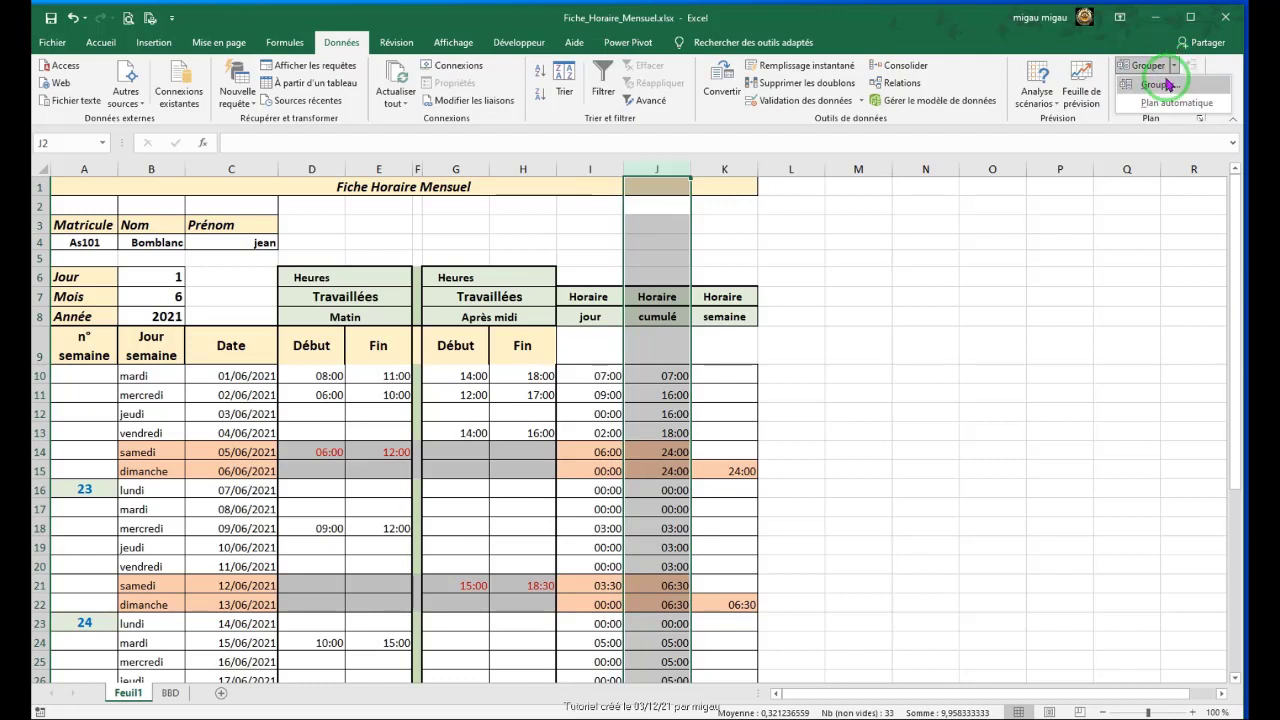
click(1160, 85)
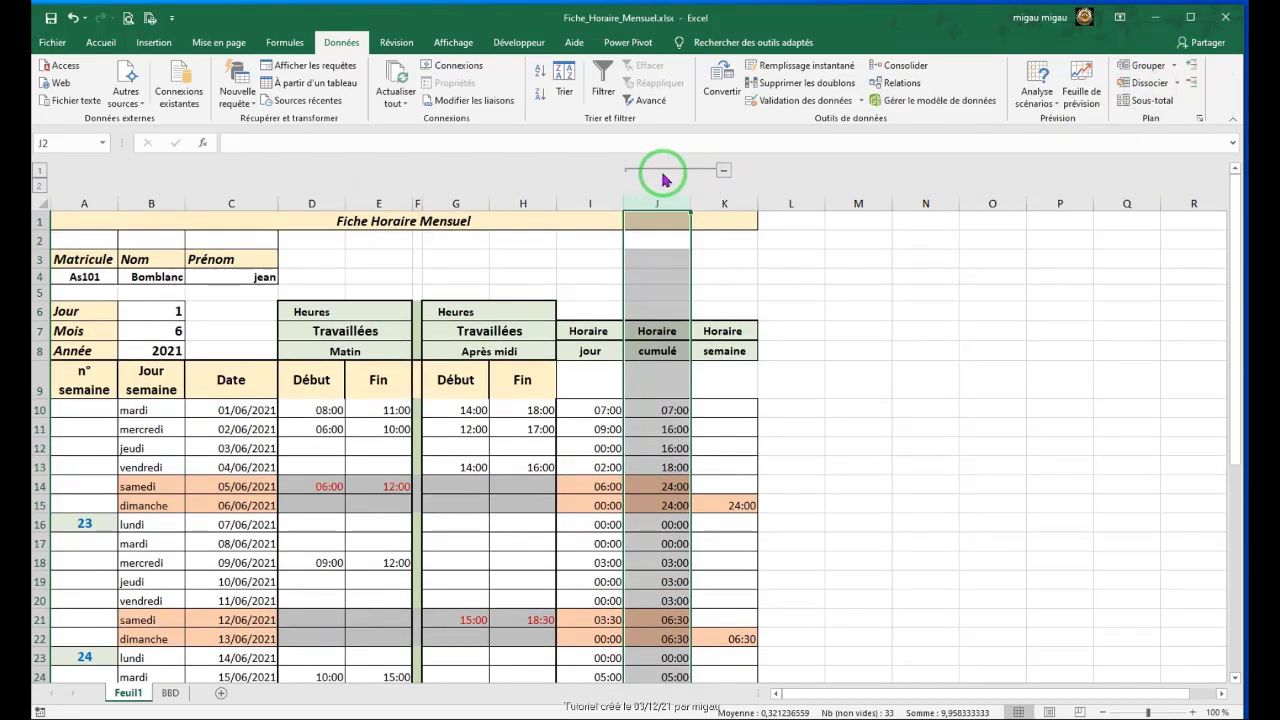
Step: Test collapsing and expanding the column J group, leaving it collapsed to hide the cumulative hours
click(724, 173)
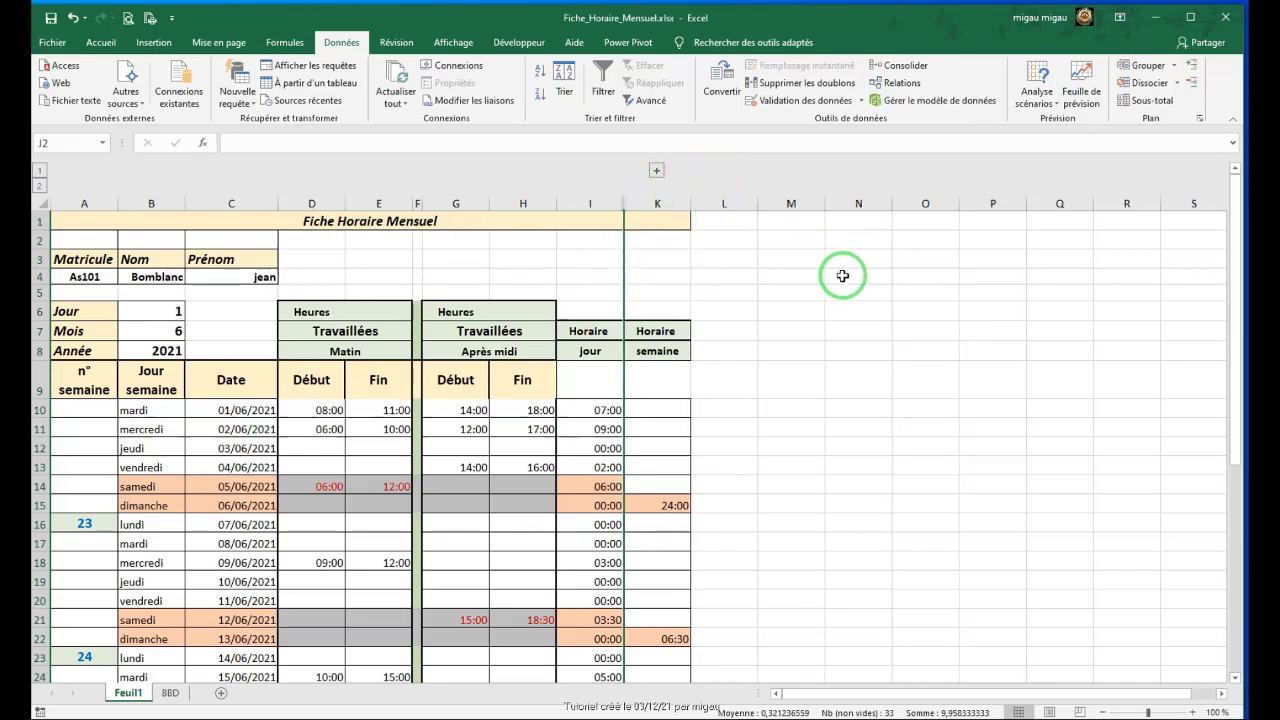
scroll(800, 300, down, 5)
scroll(769, 324, up, 5)
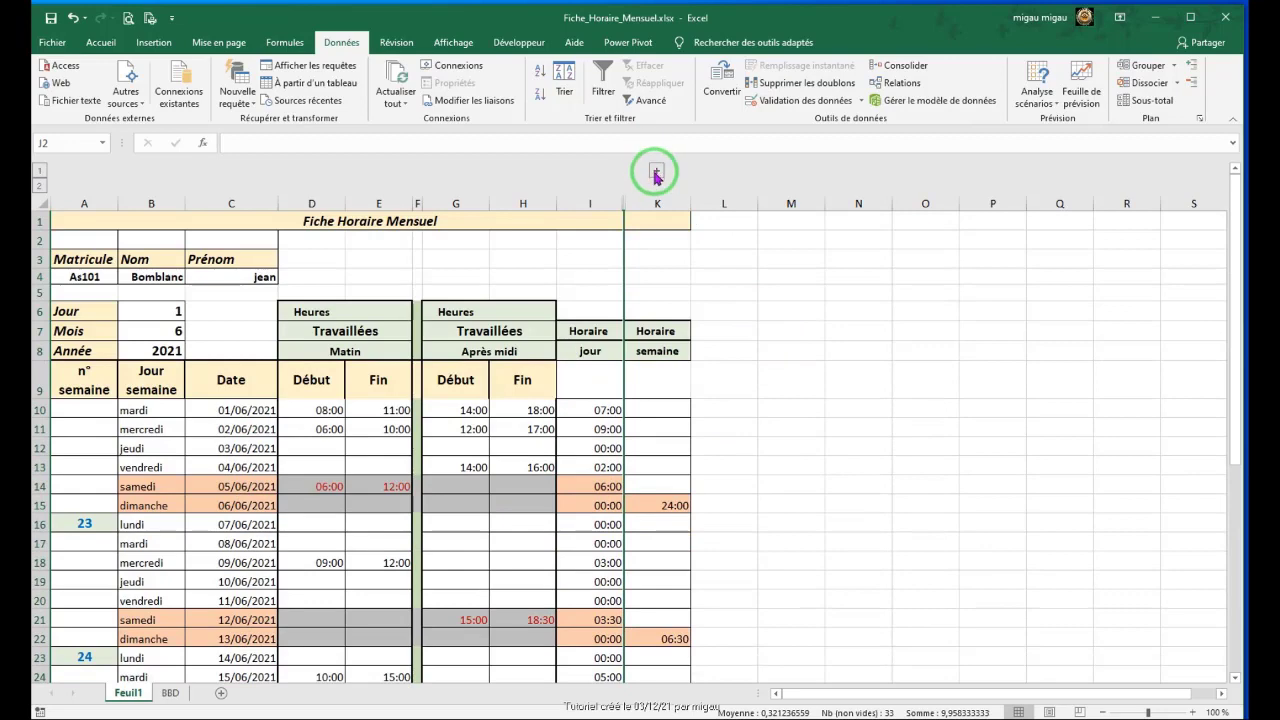
click(655, 173)
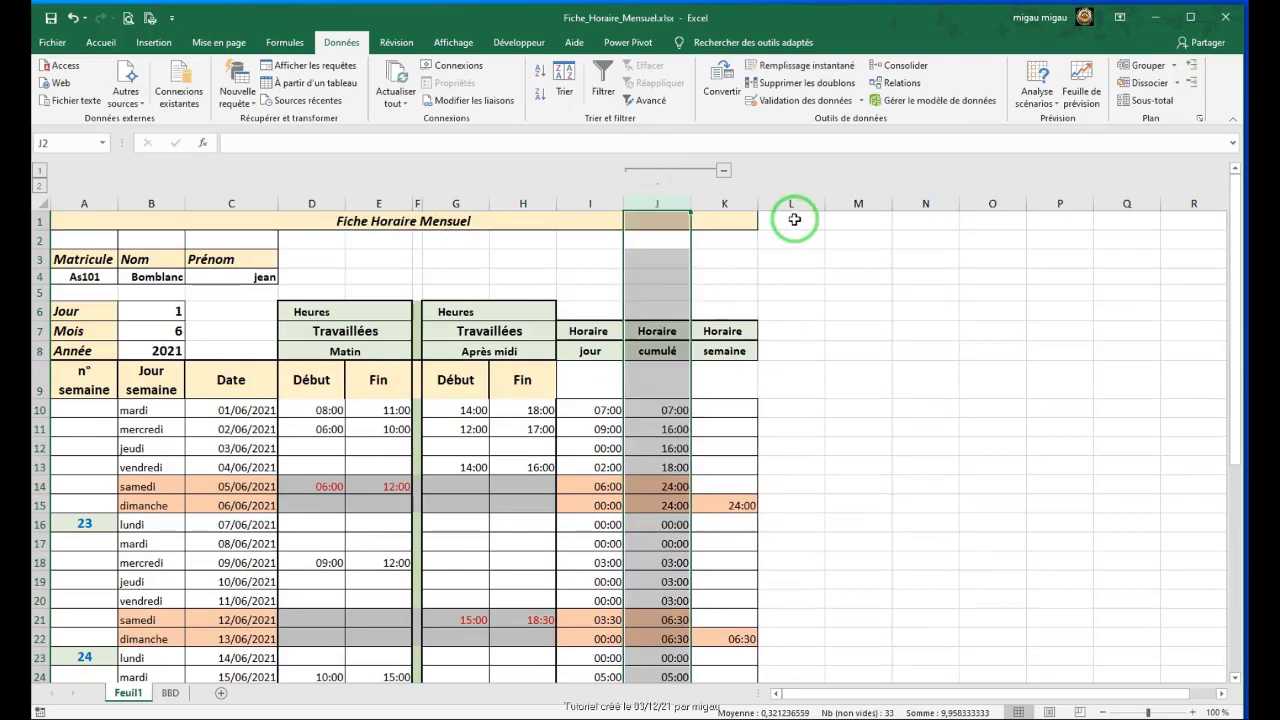
click(723, 170)
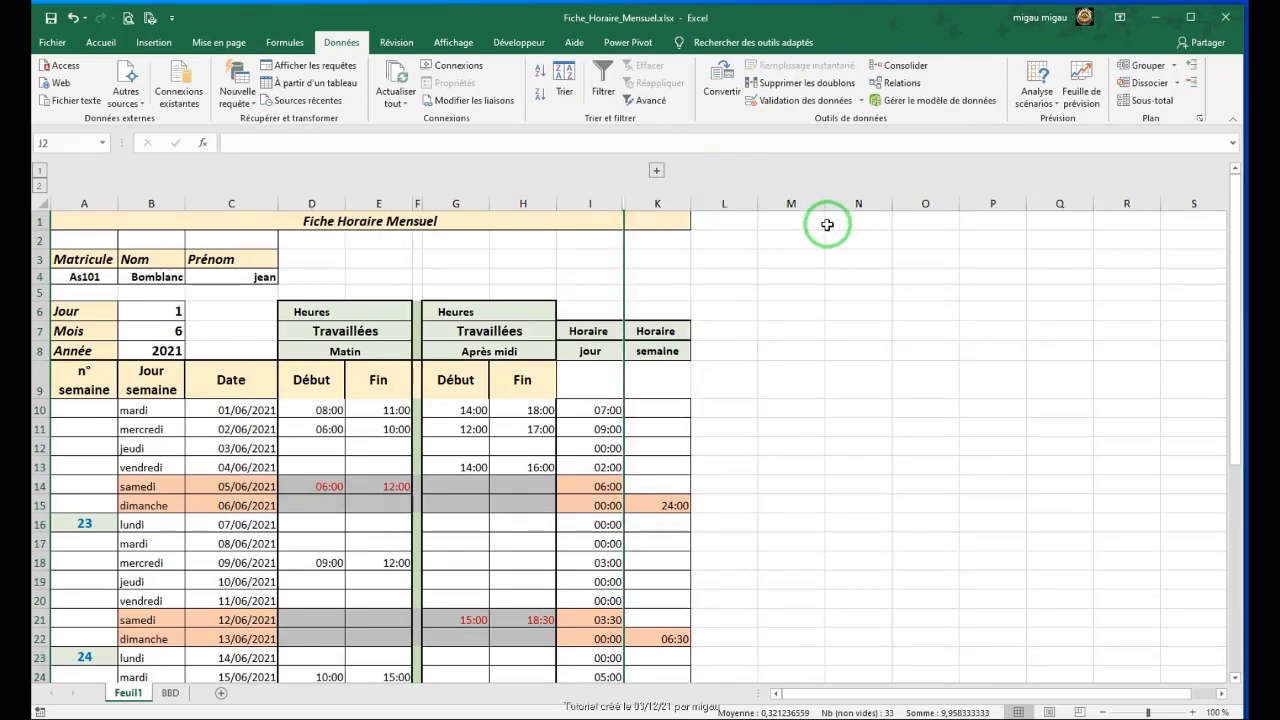
Step: Review the whole timesheet with the cumulative column hidden, from the header down to the Horaire Mensuel row
scroll(827, 225, down, 5)
scroll(825, 226, down, 5)
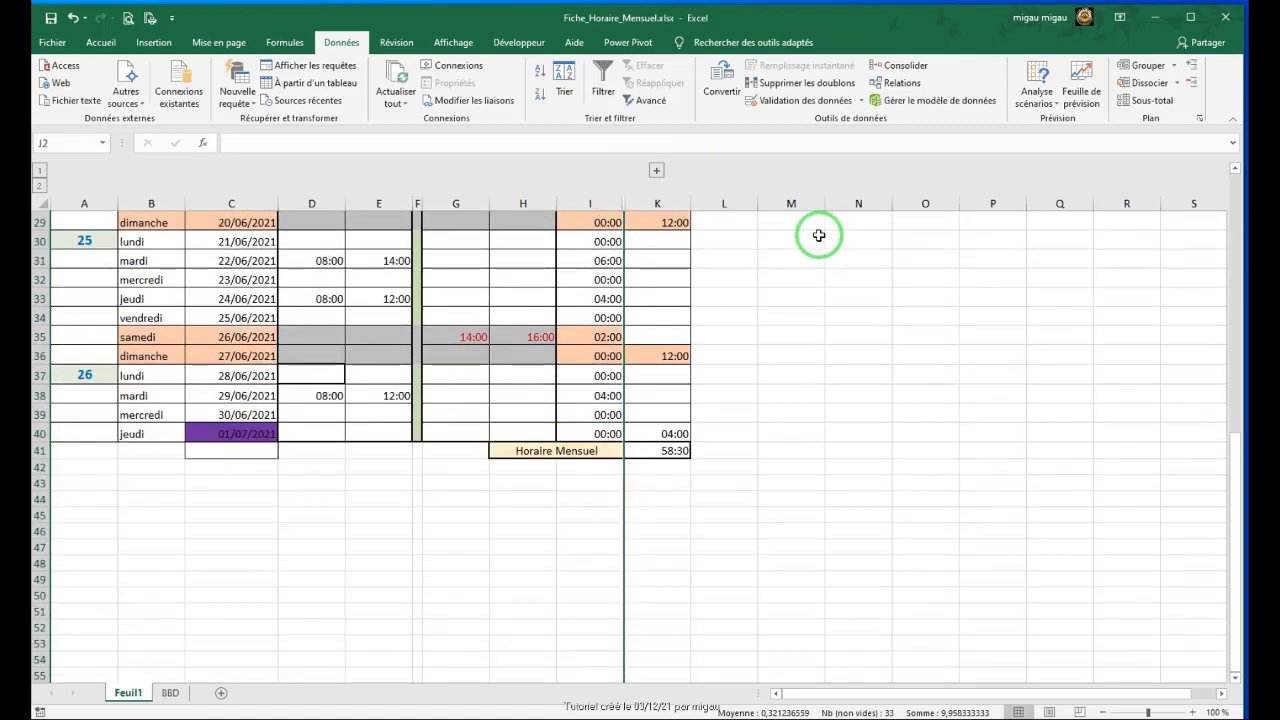
scroll(820, 229, down, 5)
scroll(807, 238, up, 10)
scroll(807, 238, up, 5)
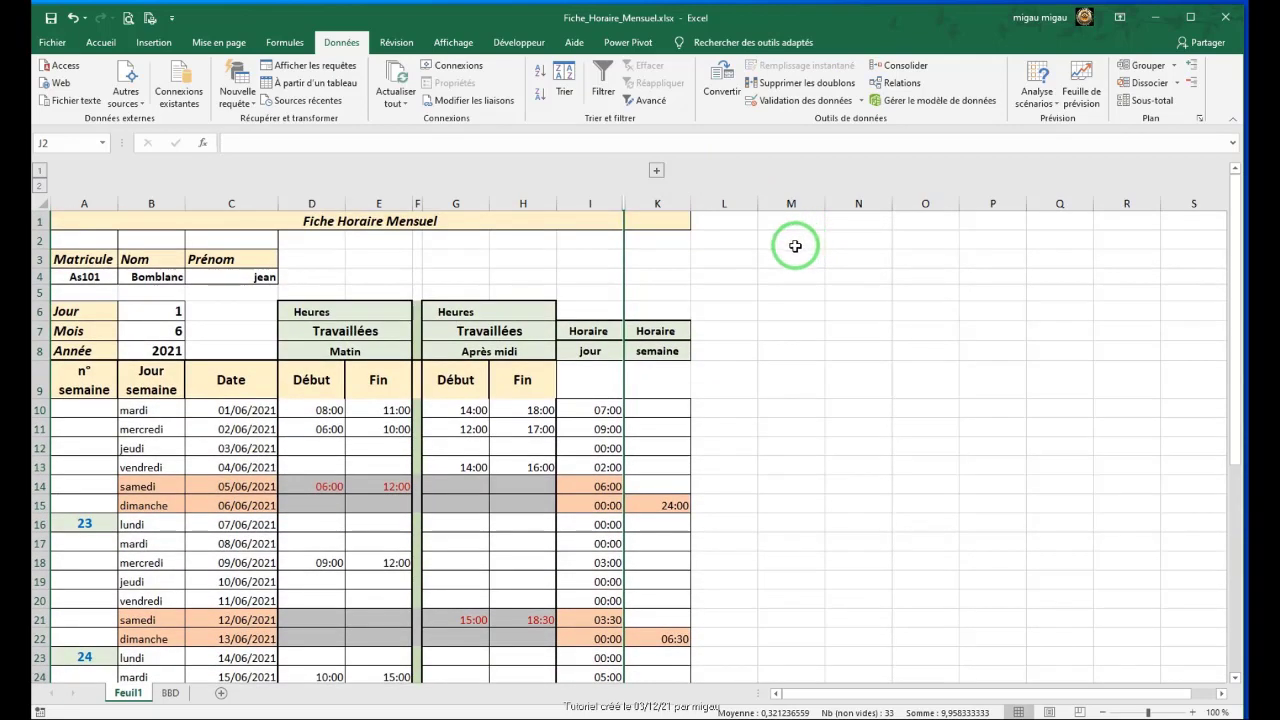
scroll(795, 246, down, 5)
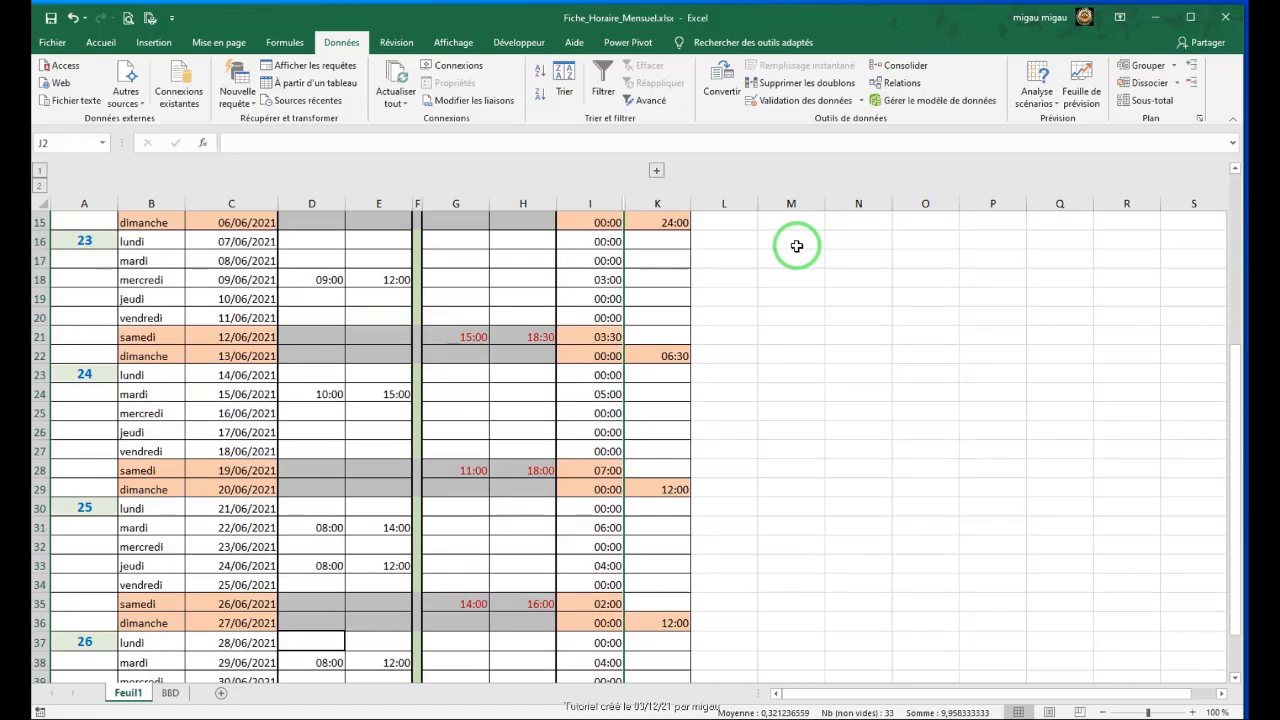
scroll(796, 246, down, 7)
scroll(796, 246, up, 5)
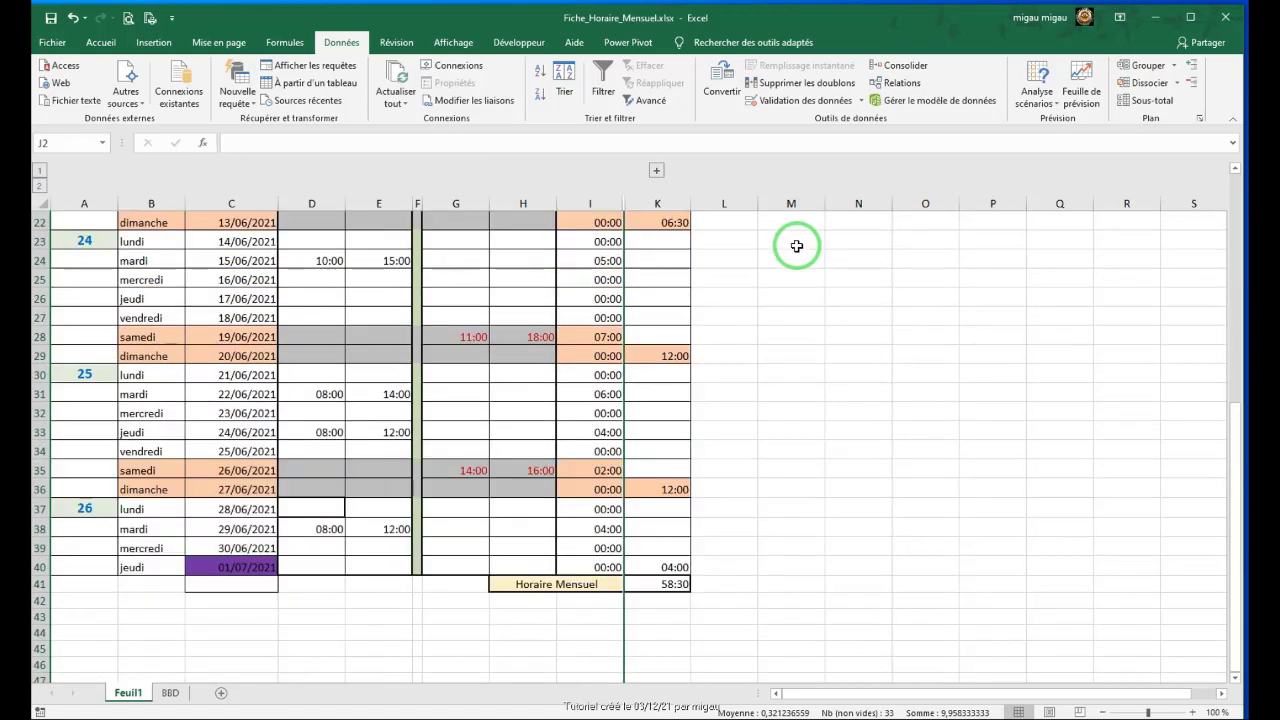
scroll(796, 246, up, 7)
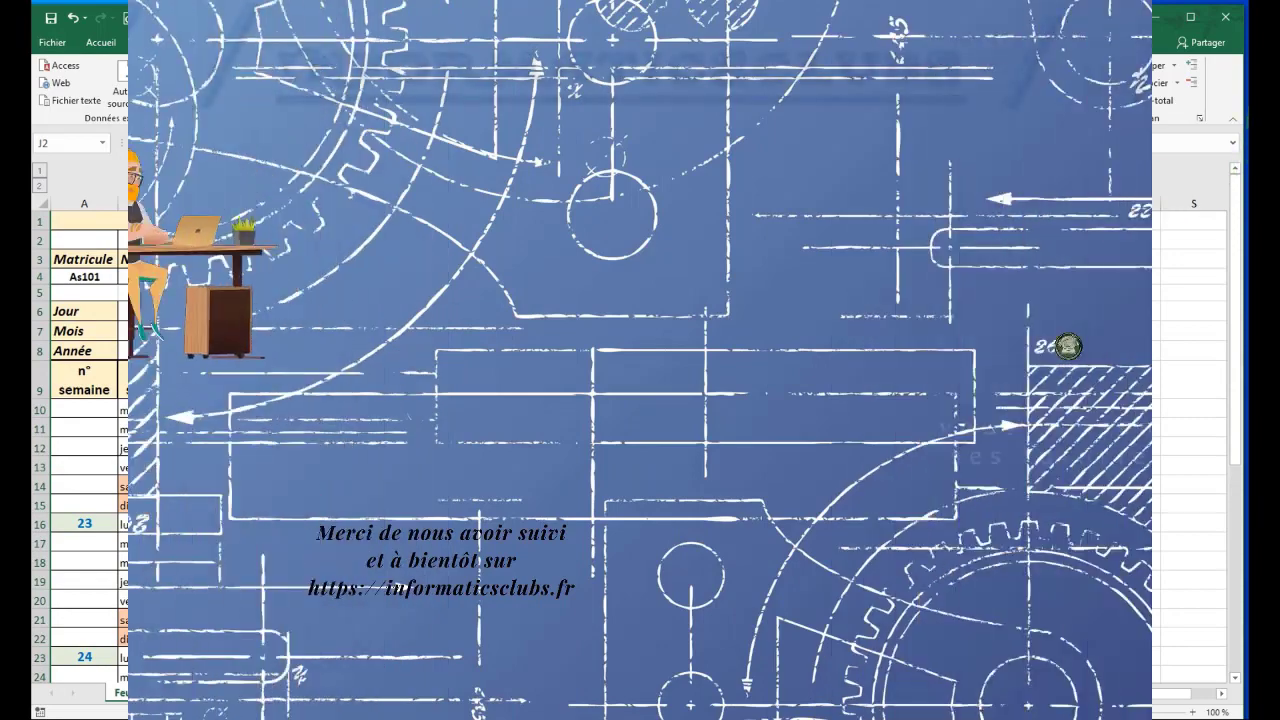